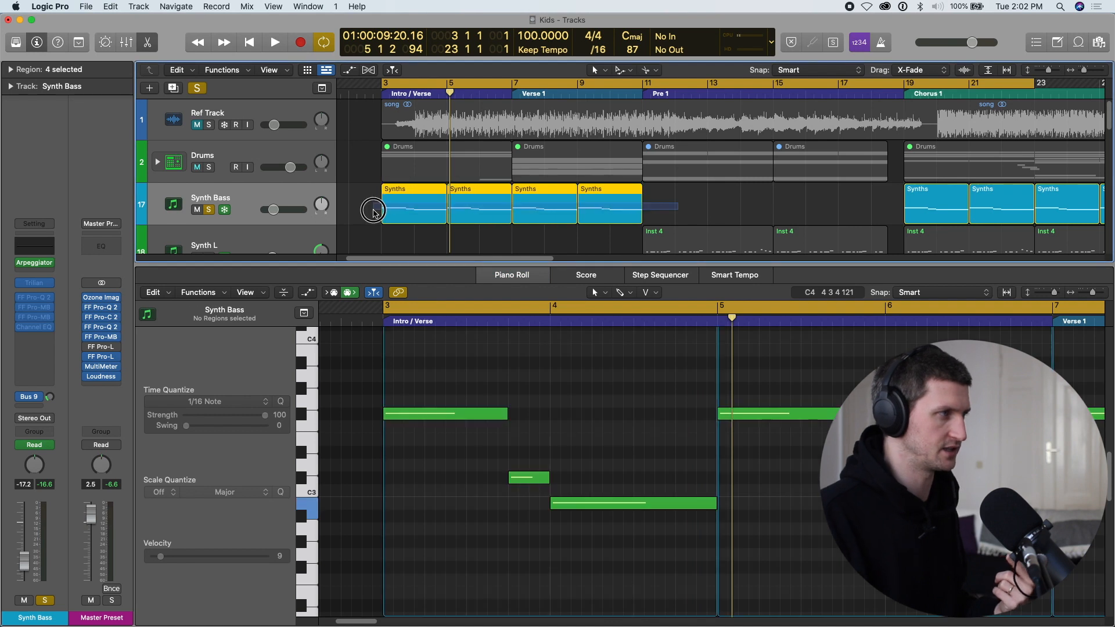
Return to the start of the loop, select the first Synths region on Synth Bass, and open the track's Arpeggiator.
click(344, 205)
key(Return)
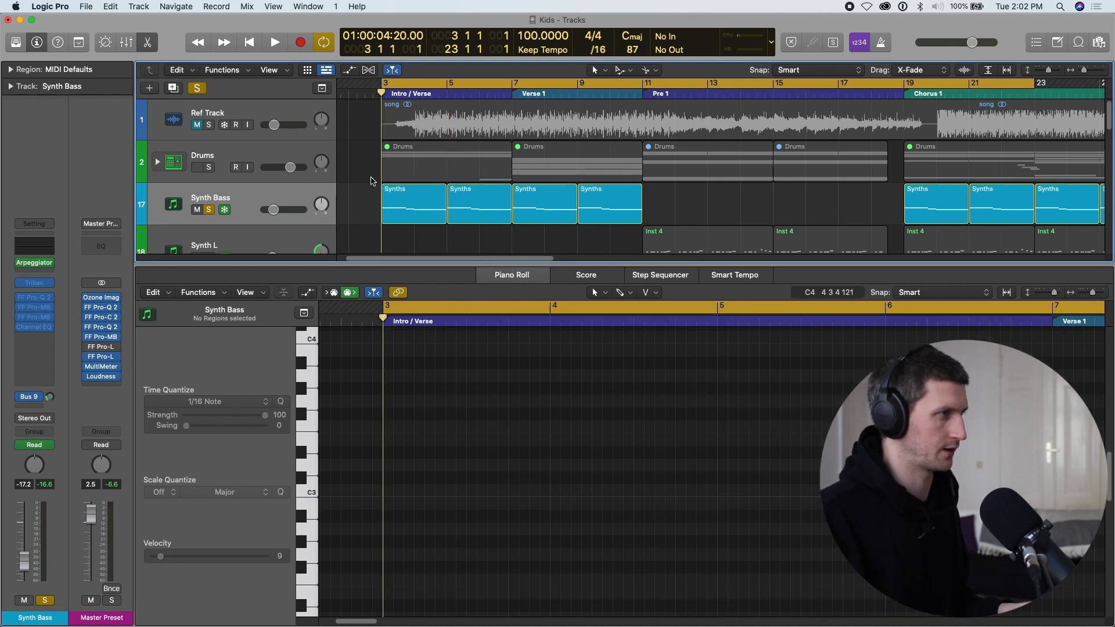
click(404, 200)
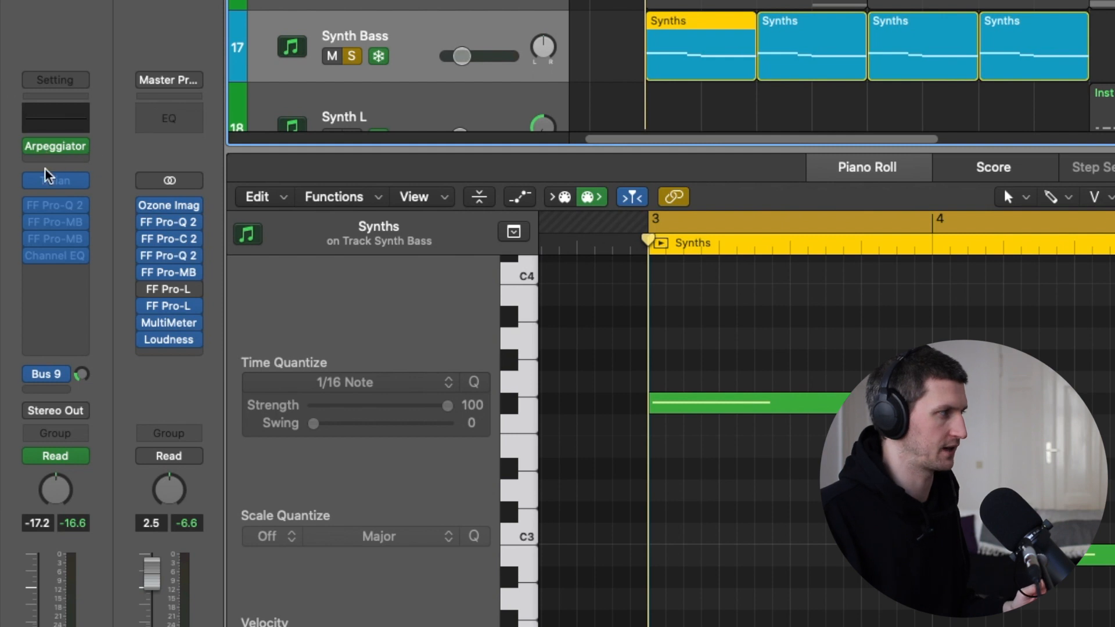
click(87, 145)
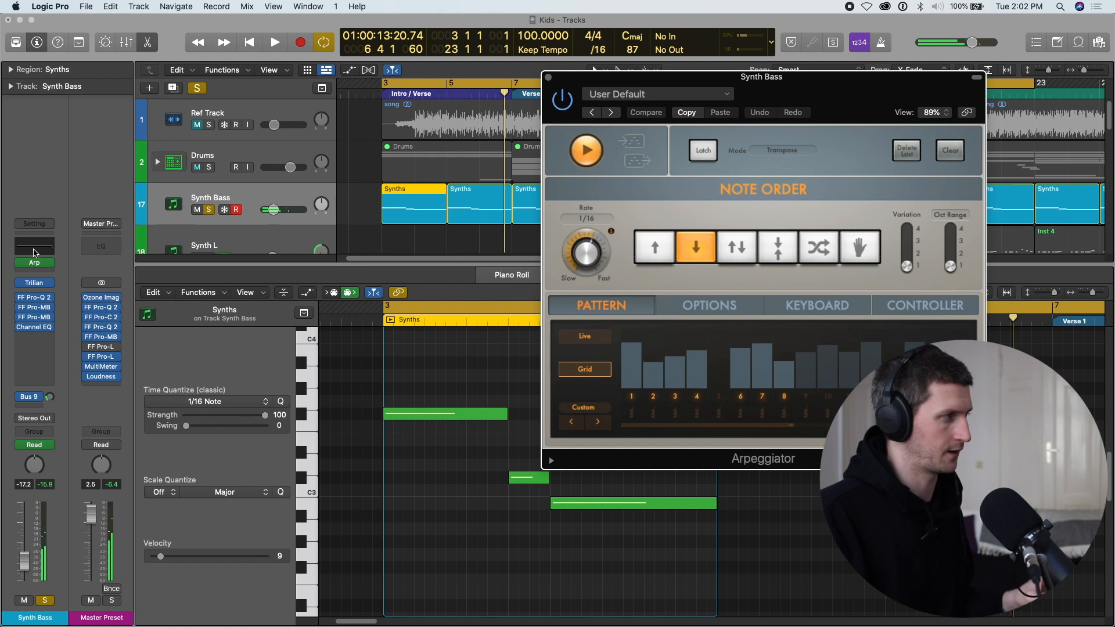
Bypass the Arpeggiator on the Synth Bass channel and play the loop to hear the sustained notes.
click(22, 263)
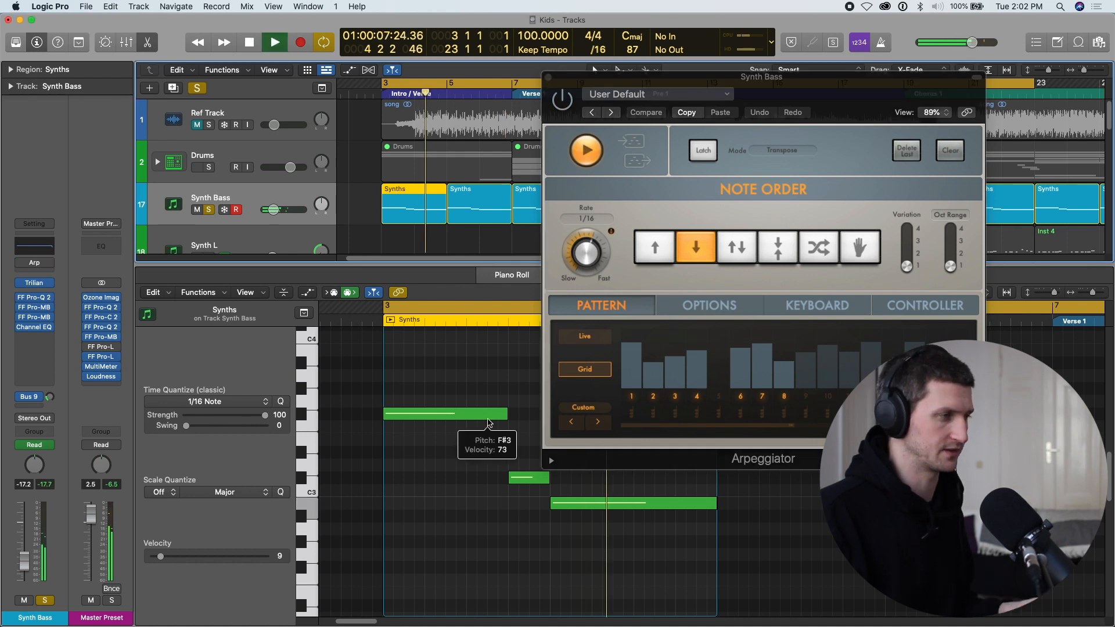
key(space)
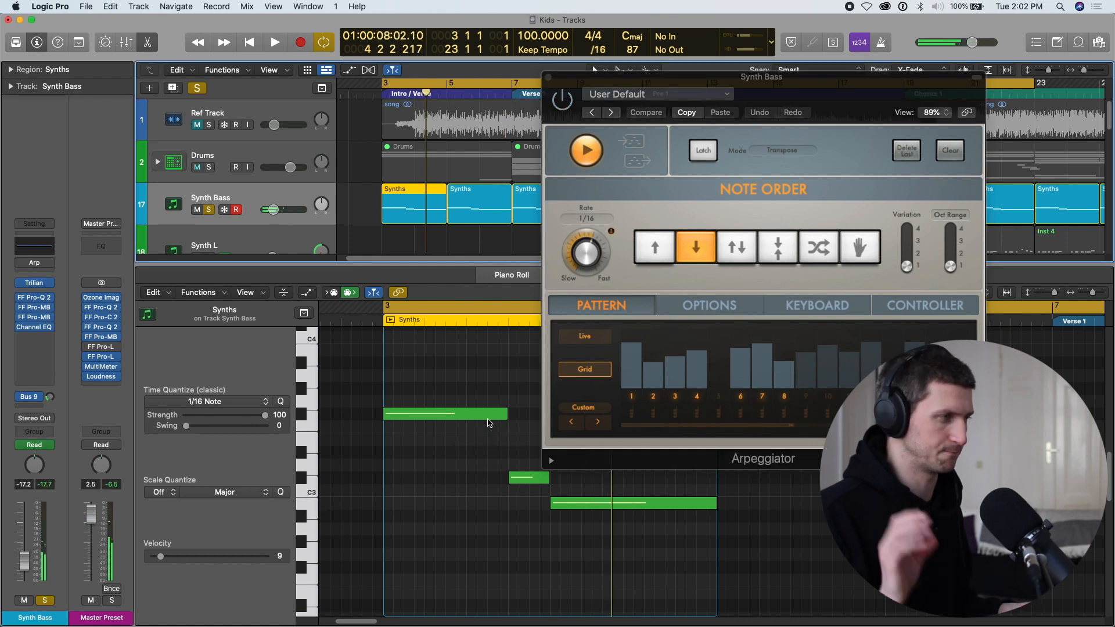
key(space)
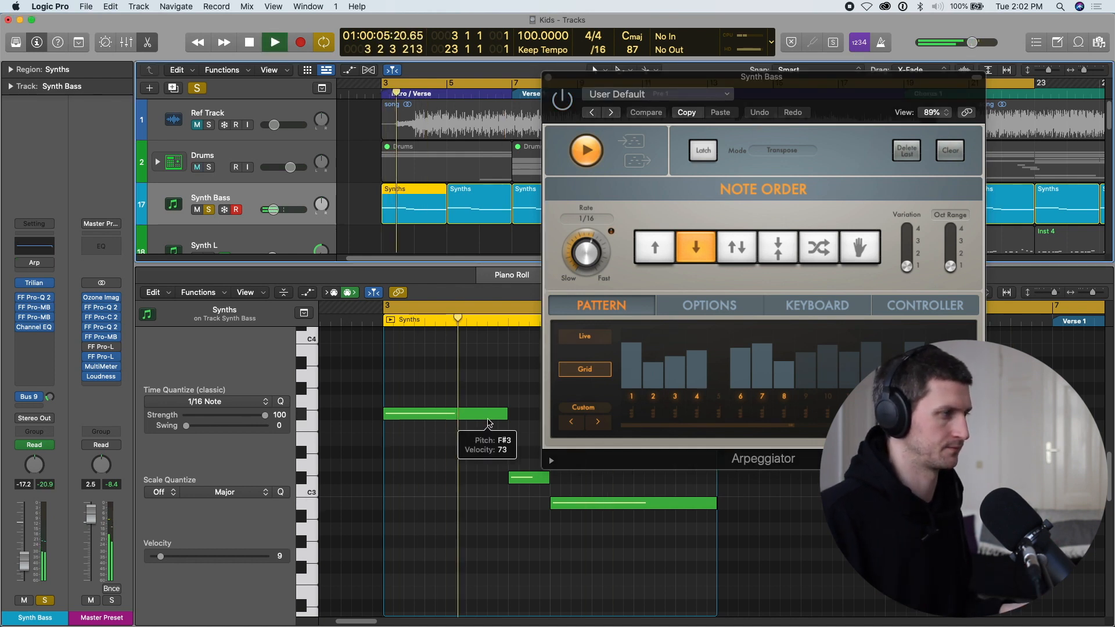
key(space)
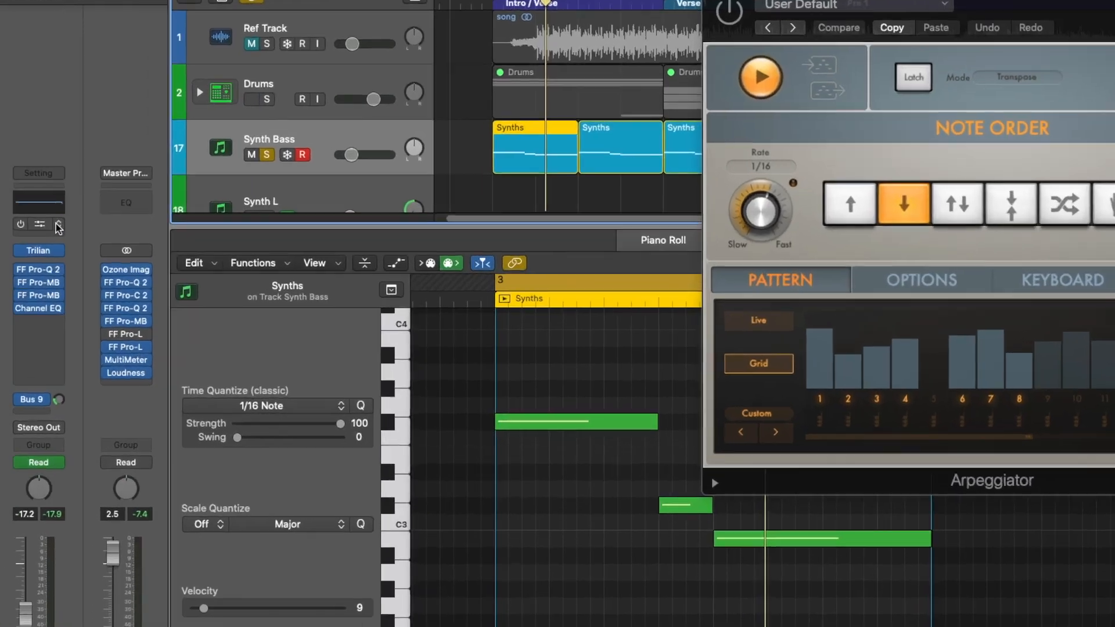
Look through the MIDI effect plug-ins available for the Synth Bass channel.
click(35, 284)
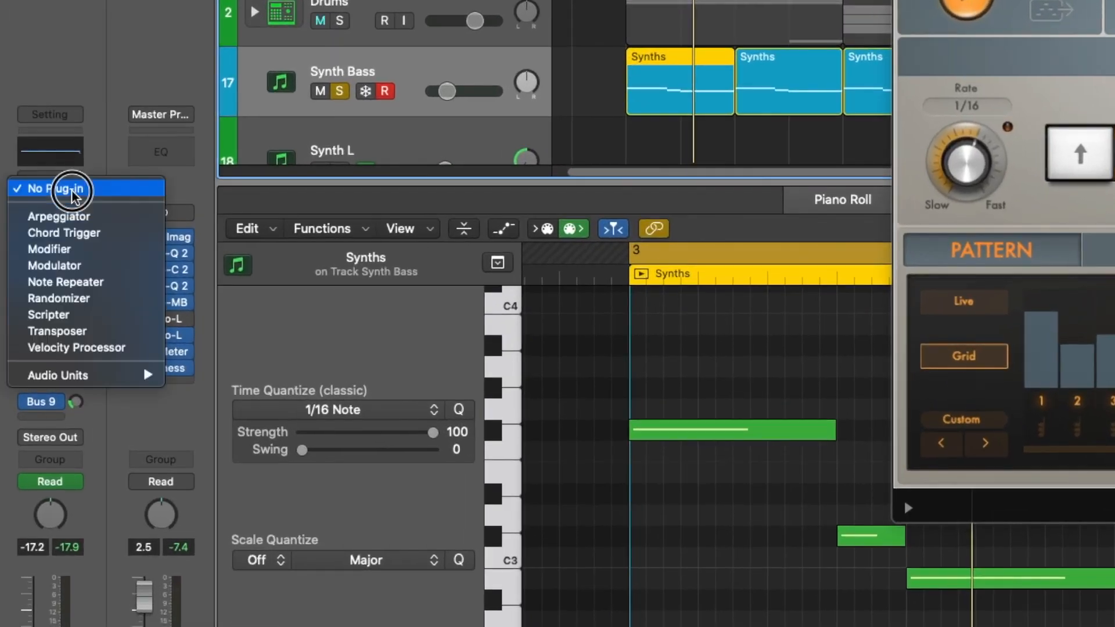
click(116, 217)
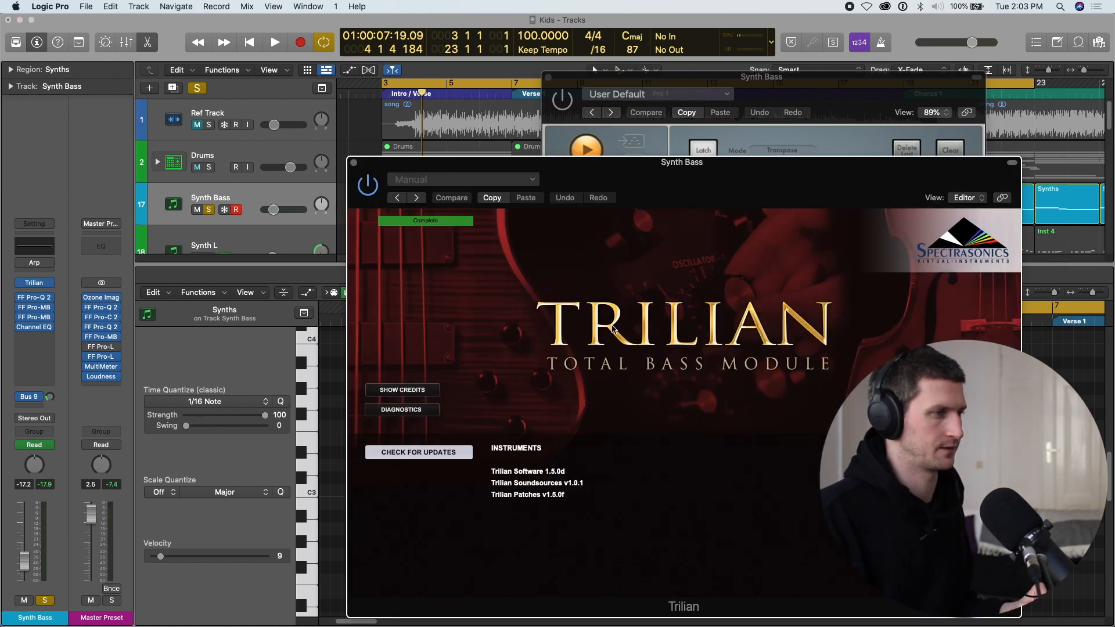
click(614, 329)
drag(753, 172, 656, 117)
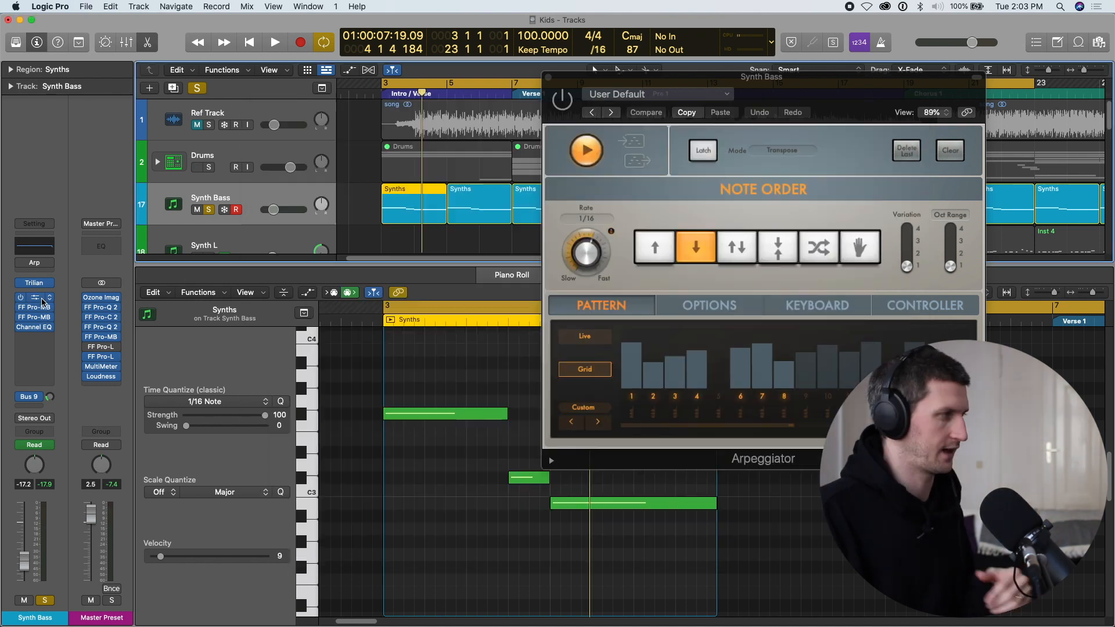
Examine the FF Pro-Q 2 and the two FF Pro-MB inserts on the Synth Bass channel, closing each one.
click(41, 300)
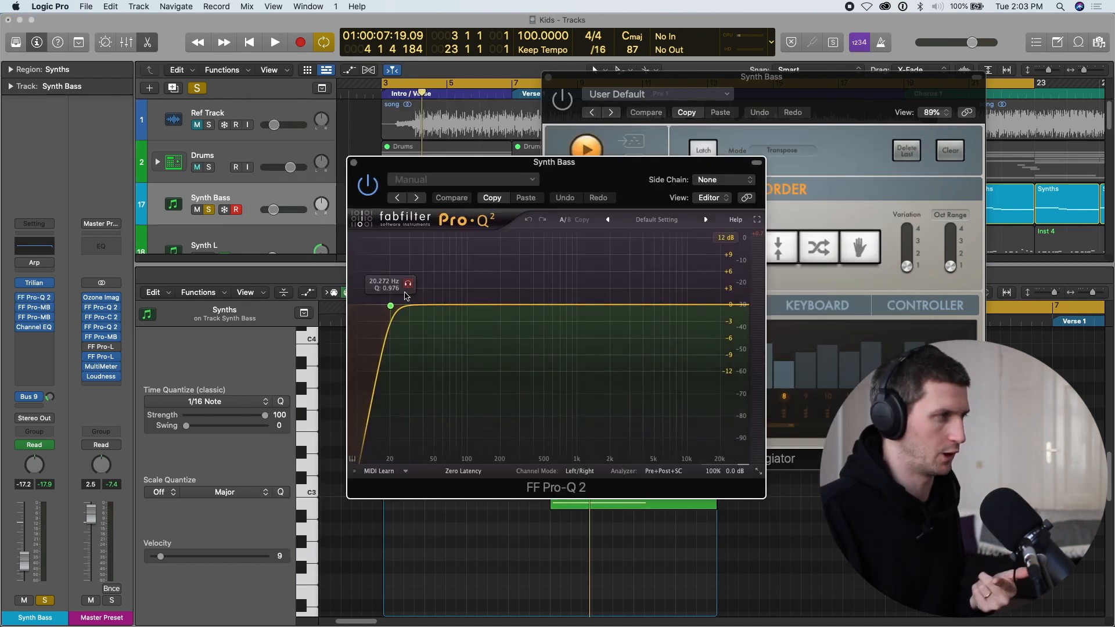
click(47, 300)
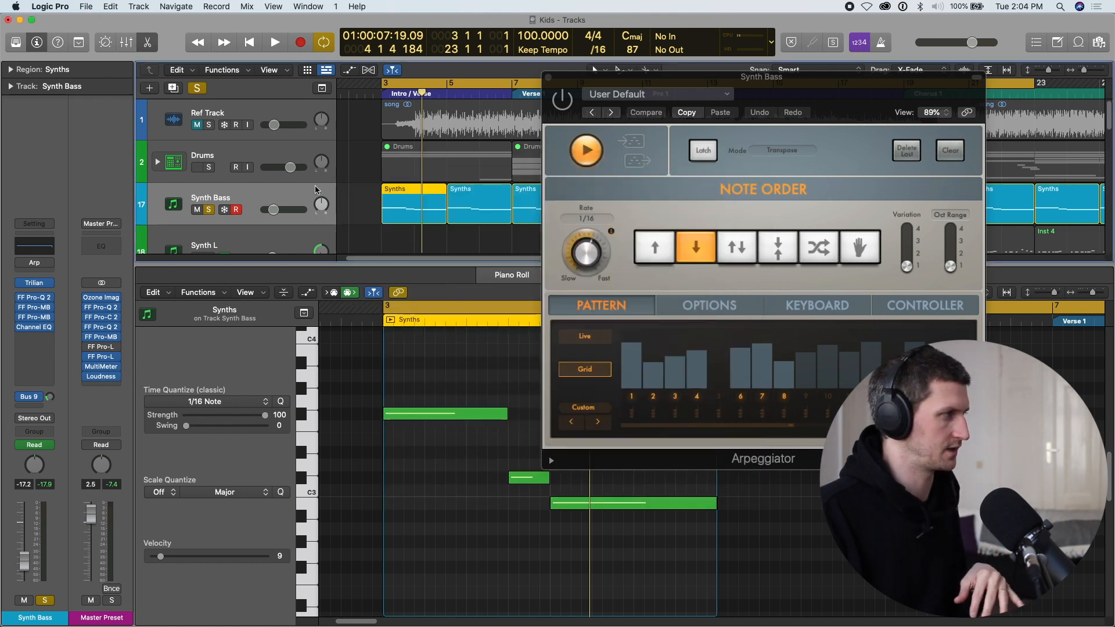
click(38, 309)
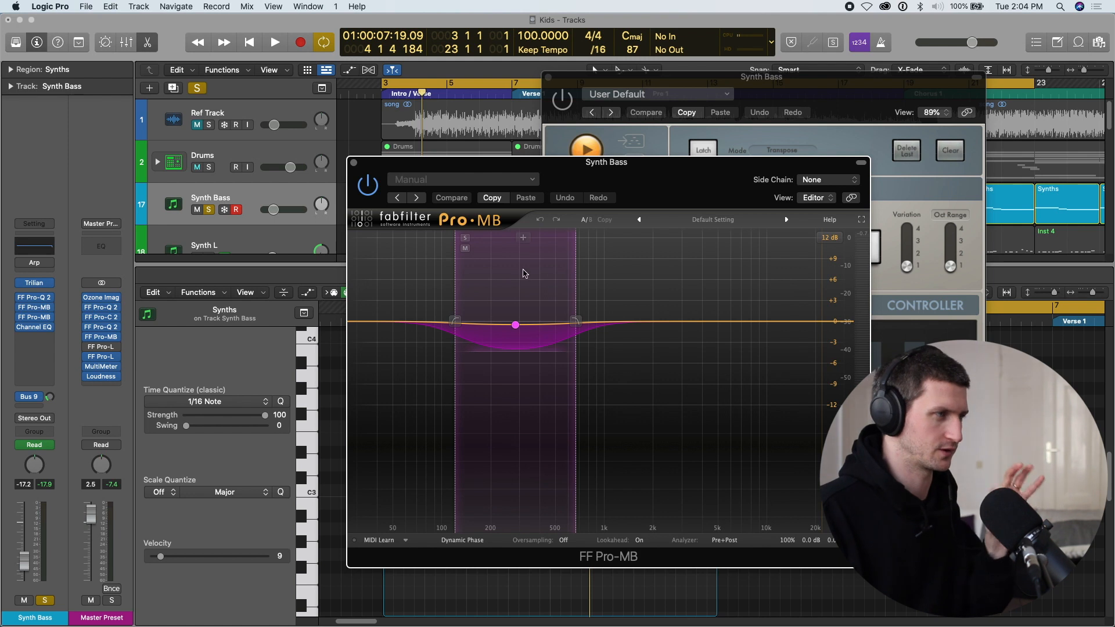
click(39, 318)
click(40, 319)
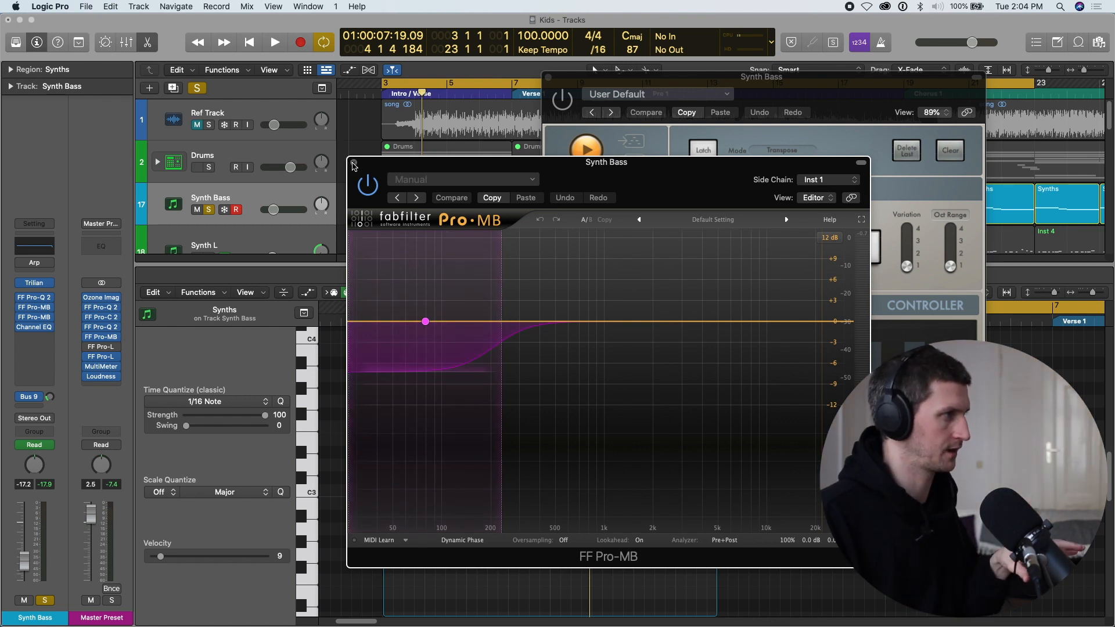
click(353, 163)
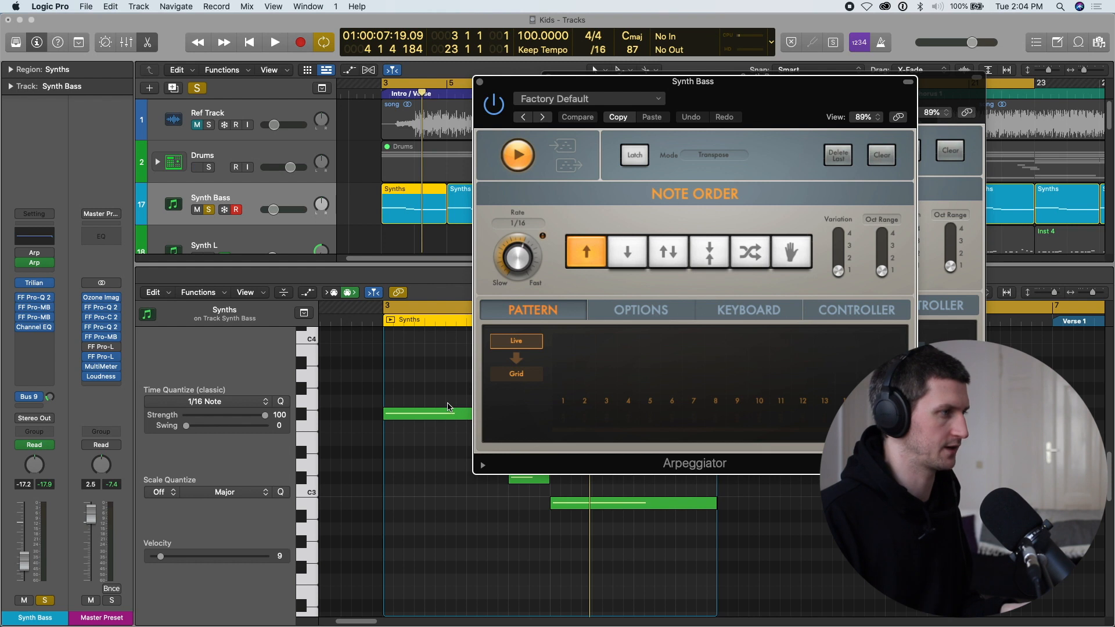
Play the loop through a second, Factory Default Arpeggiator, and switch its pattern to Grid with steps 1 to 8 enabled.
key(space)
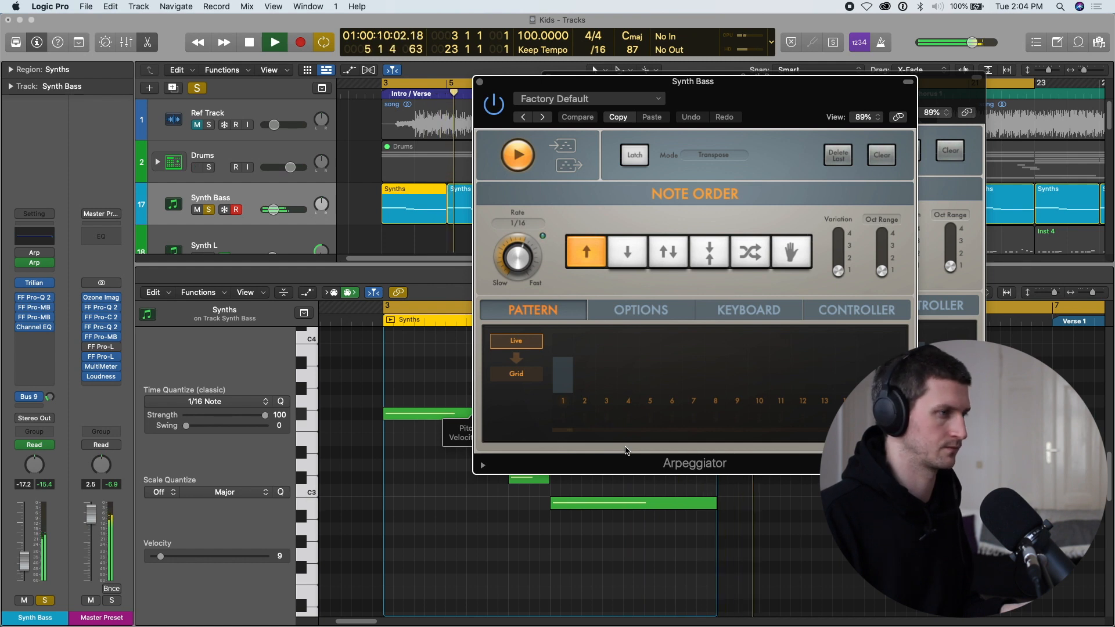
key(space)
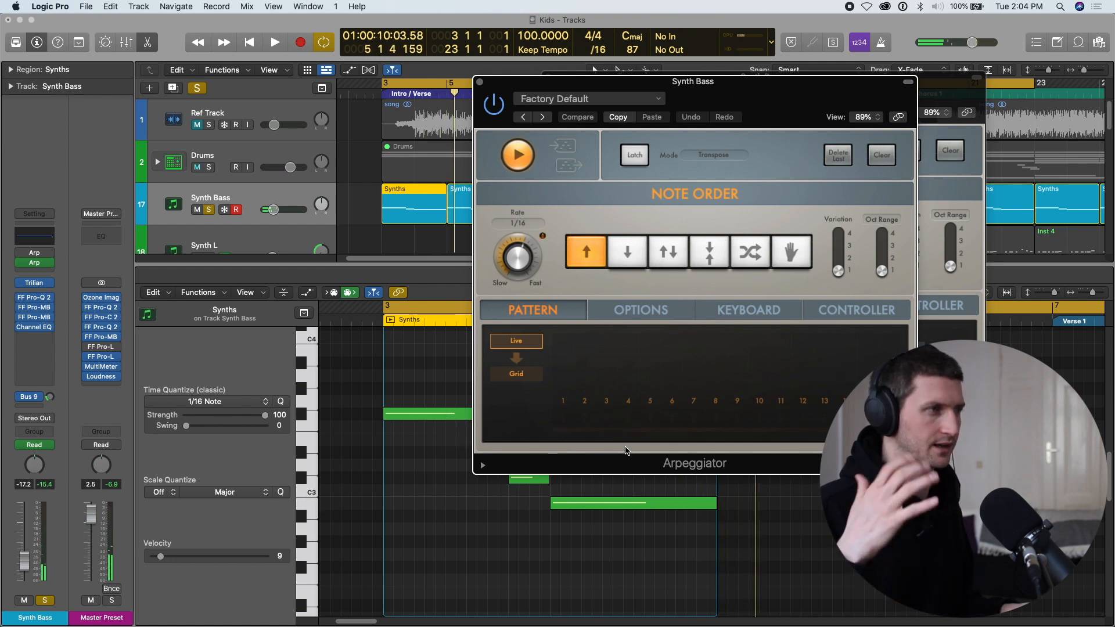
click(527, 375)
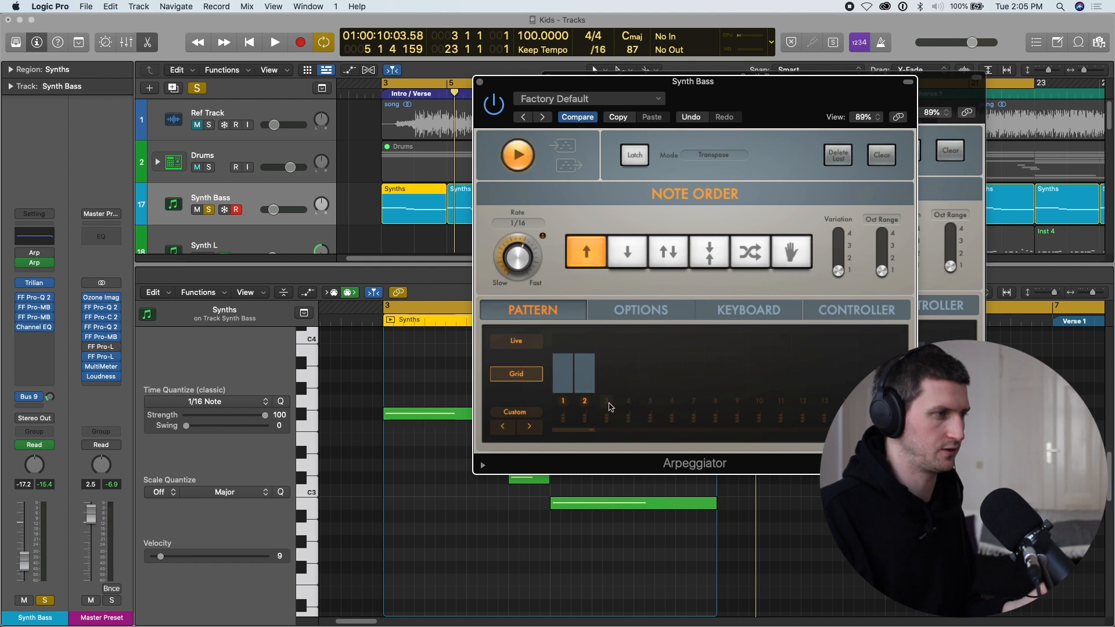
drag(609, 406, 723, 408)
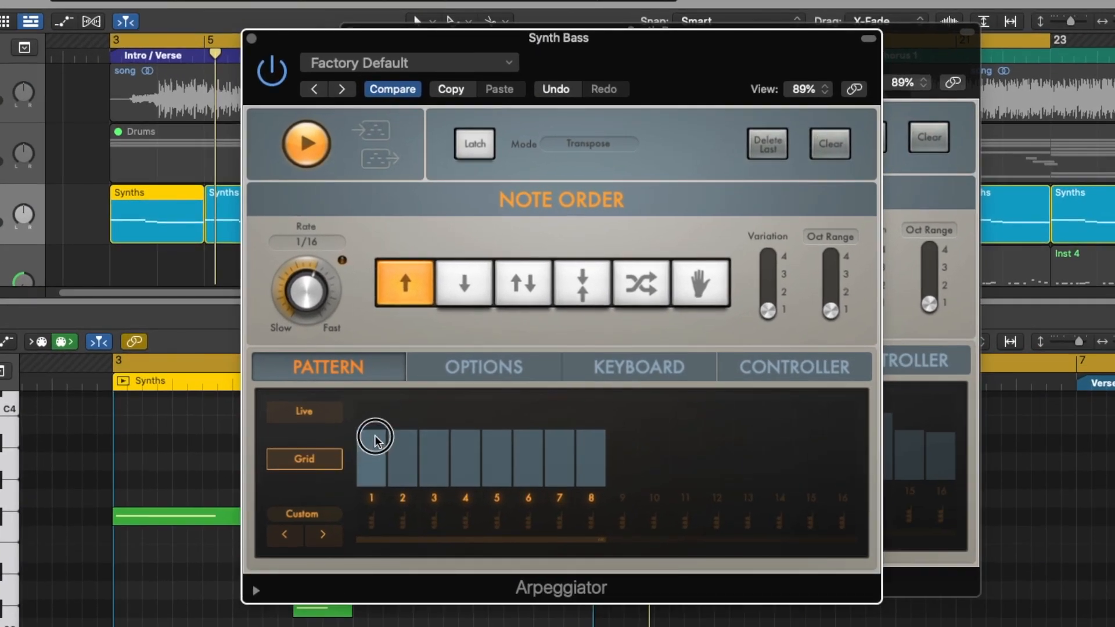
Draw varied velocities for the eight steps of the Arpeggiator's grid pattern while auditioning the loop.
mouse_move(375, 439)
mouse_down()
mouse_move(411, 438)
mouse_move(414, 461)
mouse_up()
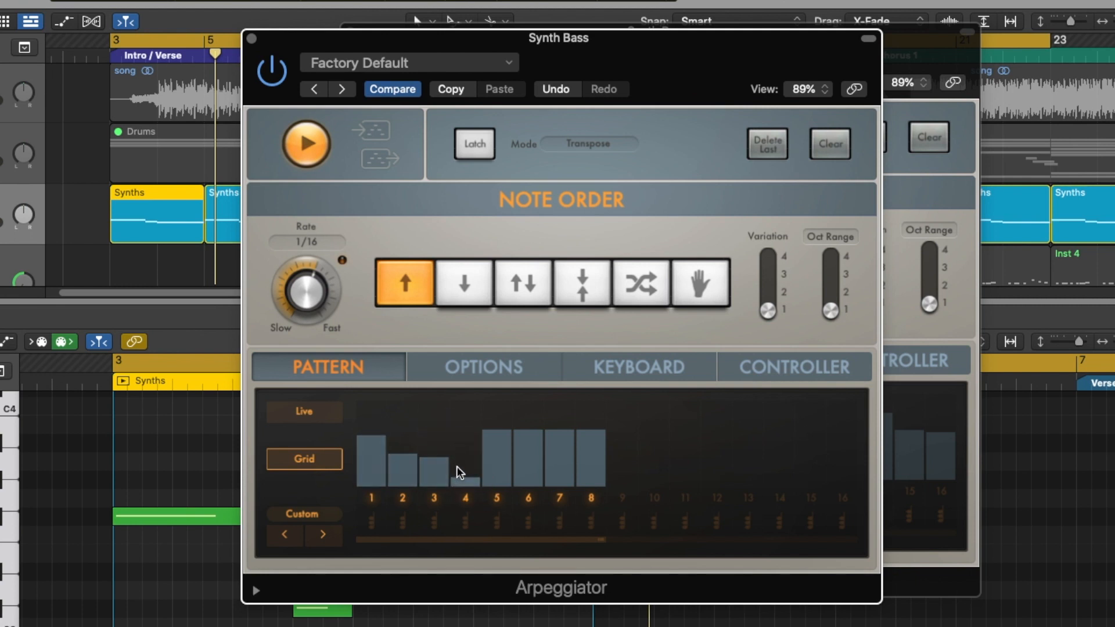
mouse_move(462, 468)
mouse_down()
mouse_move(510, 438)
mouse_move(587, 453)
mouse_move(595, 481)
mouse_up()
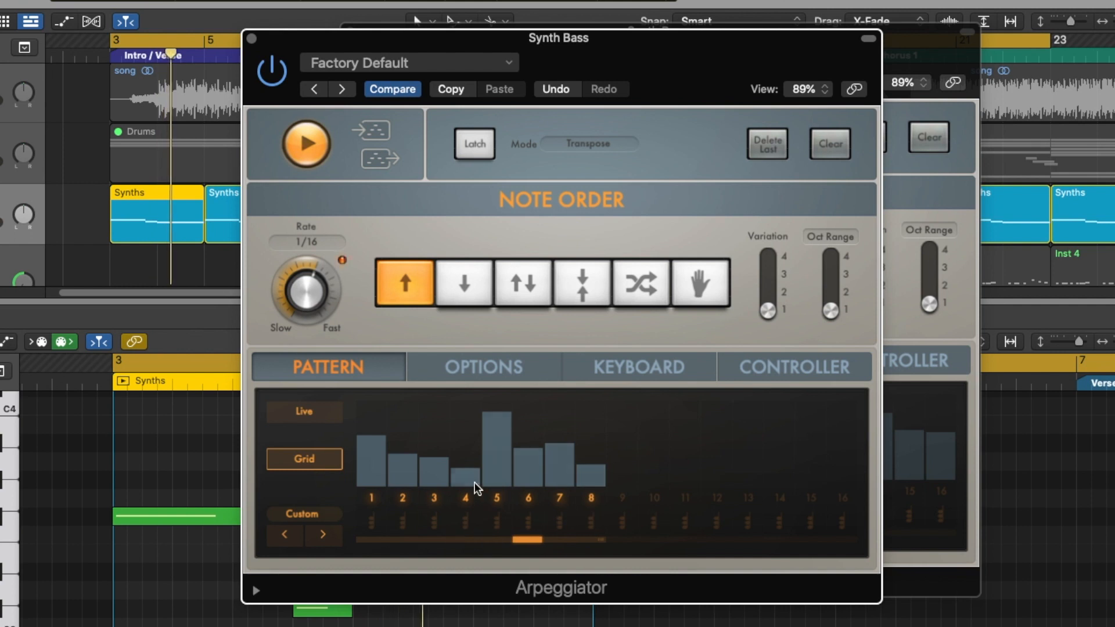
key(space)
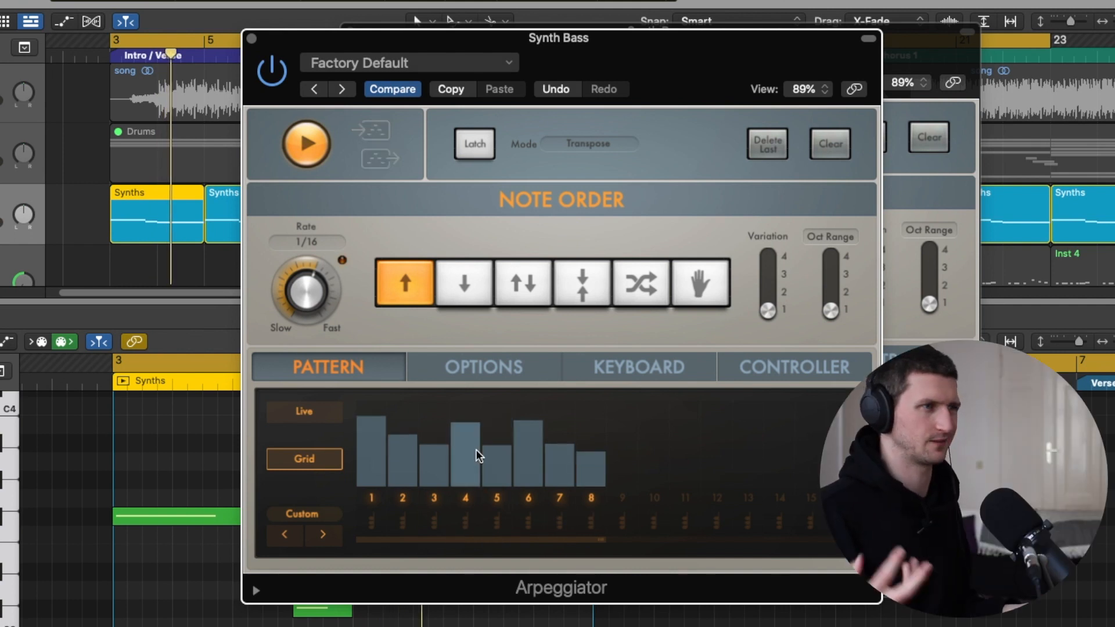
Try muting grid steps 5 and 3 in turn and varying the step velocities while auditioning the rhythm.
drag(494, 468, 490, 497)
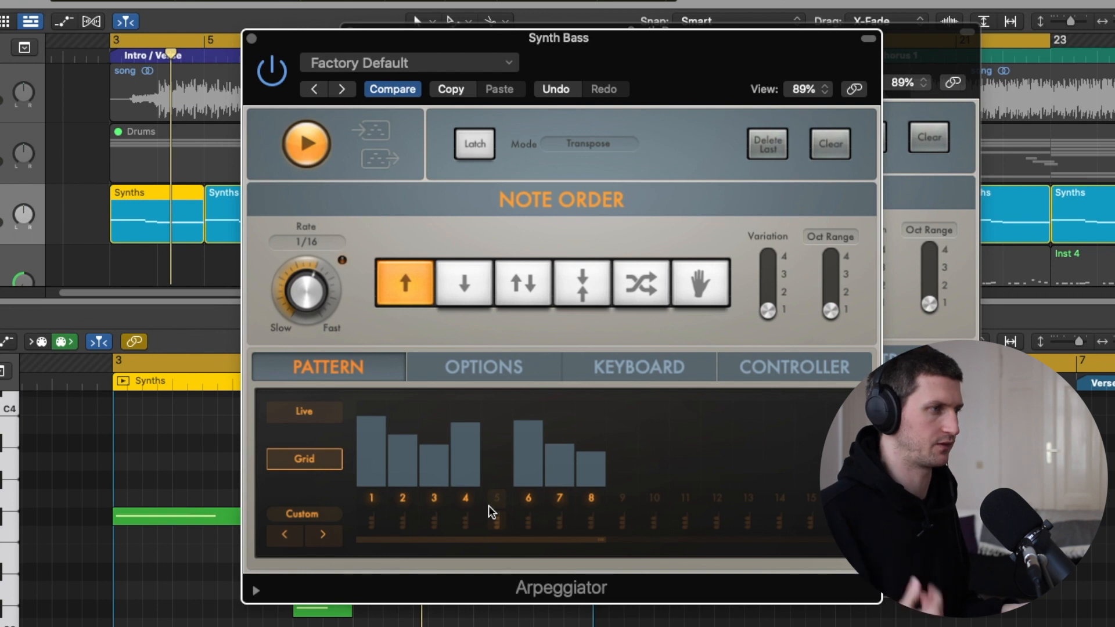
key(space)
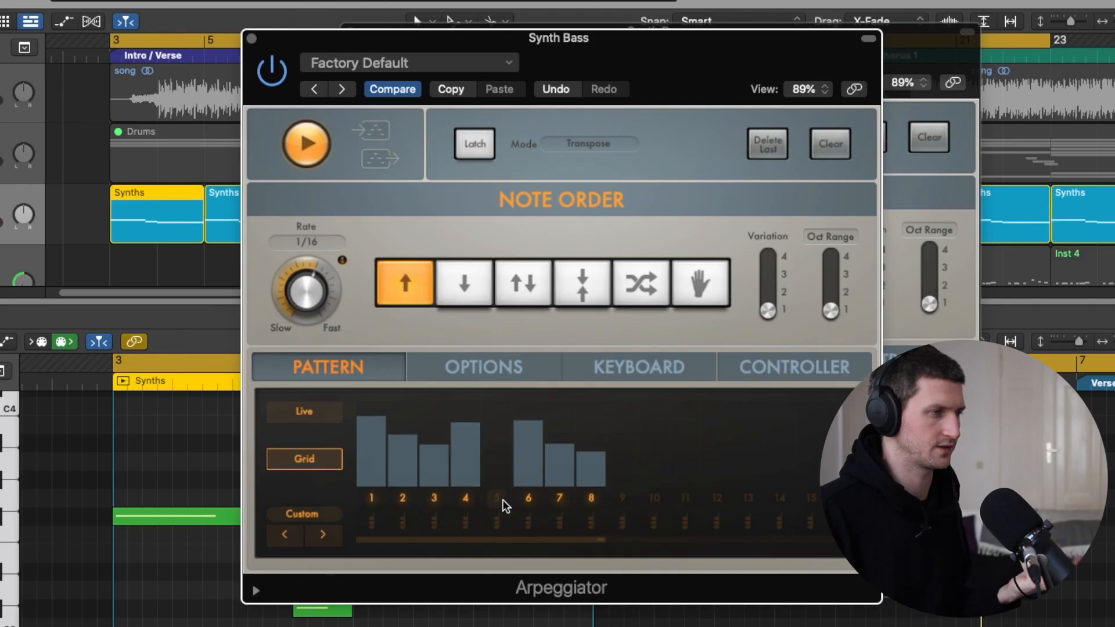
click(431, 498)
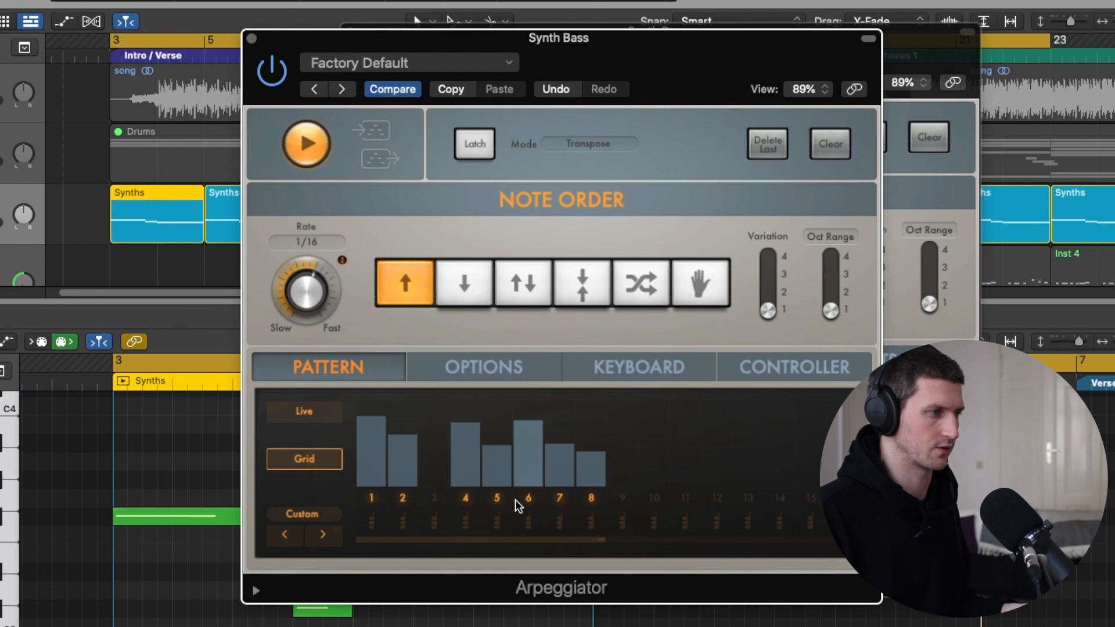
click(500, 459)
key(space)
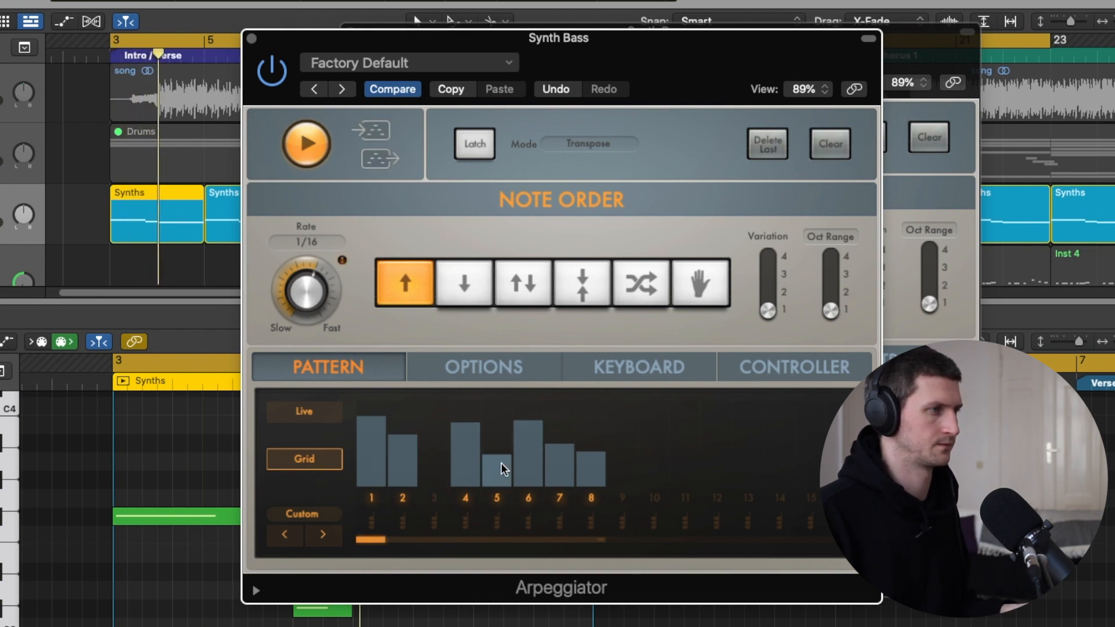
click(448, 489)
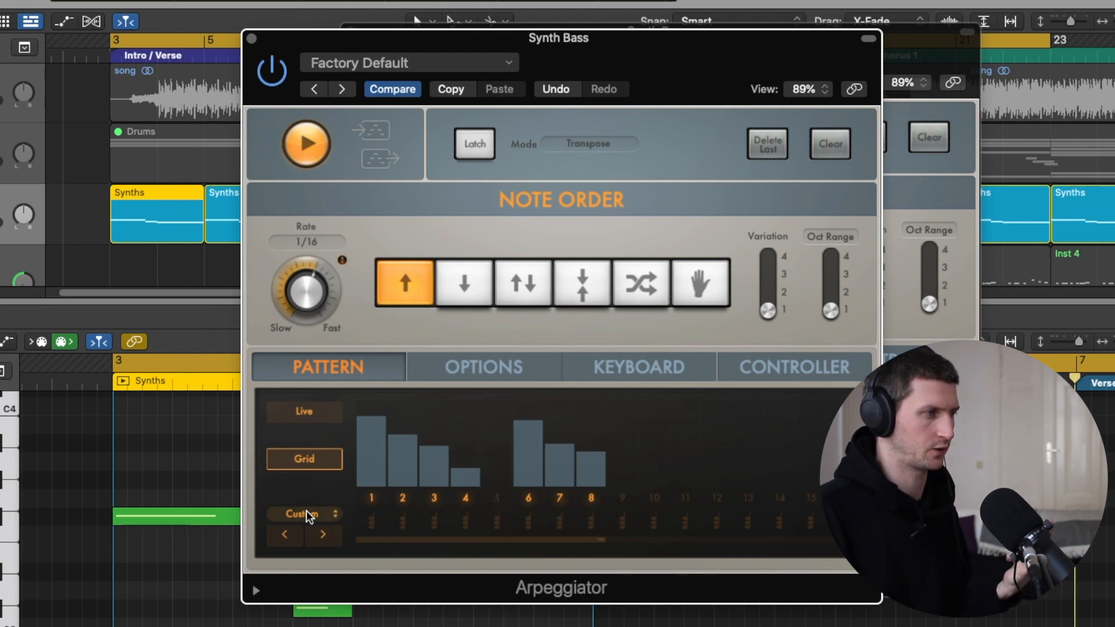
Browse the Arpeggiator's factory grid patterns from Custom through the Alternating presets to an Automatic Pul... preset and audition it.
click(315, 512)
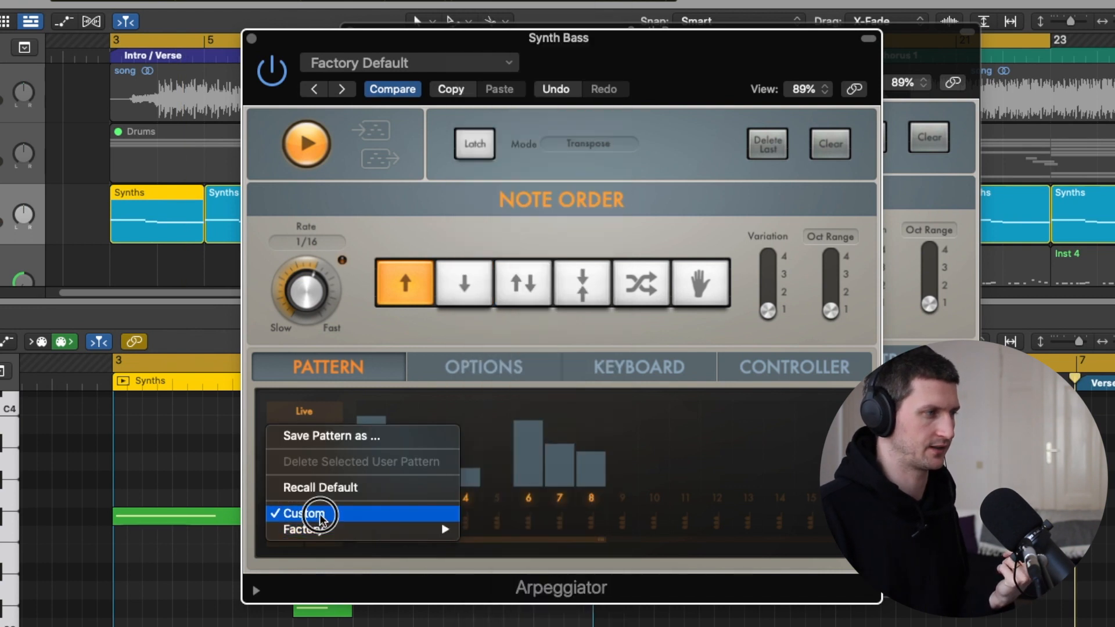
click(317, 516)
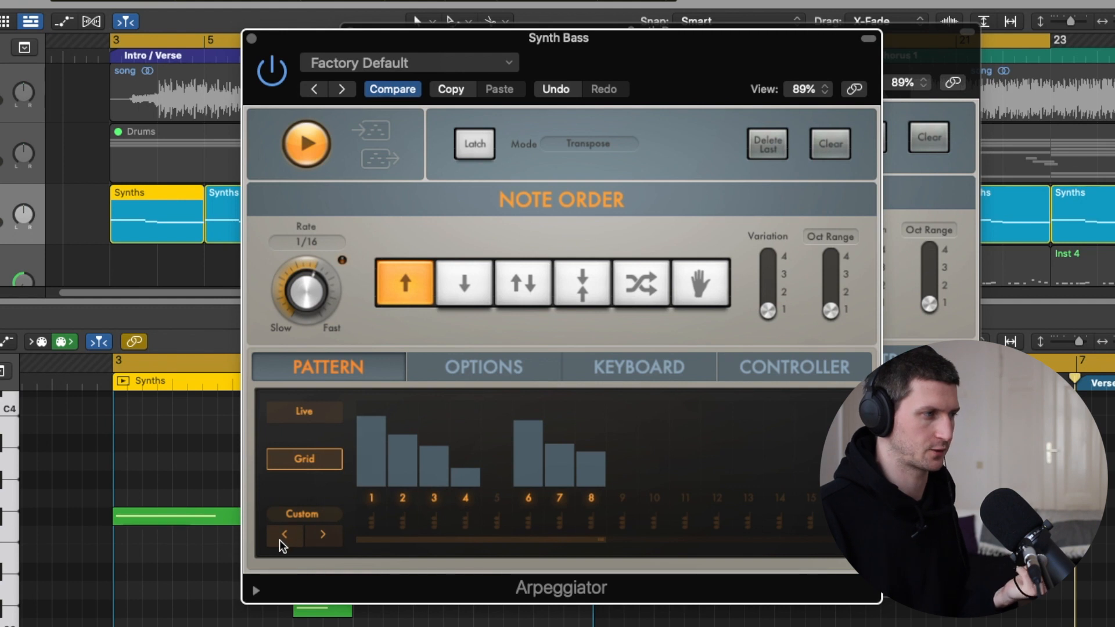
click(331, 540)
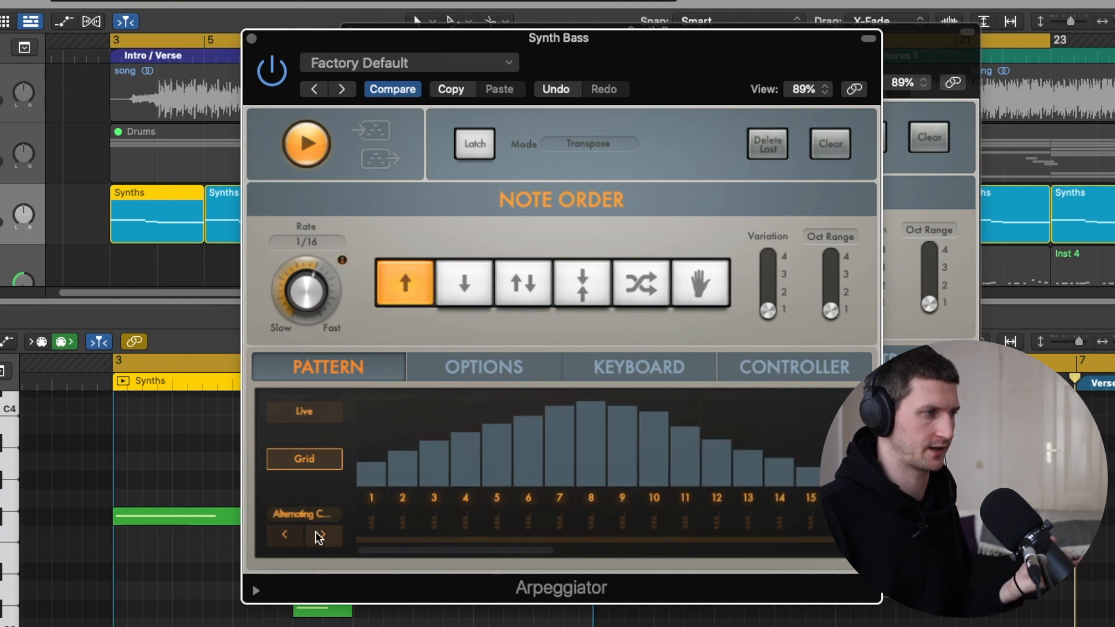
click(322, 535)
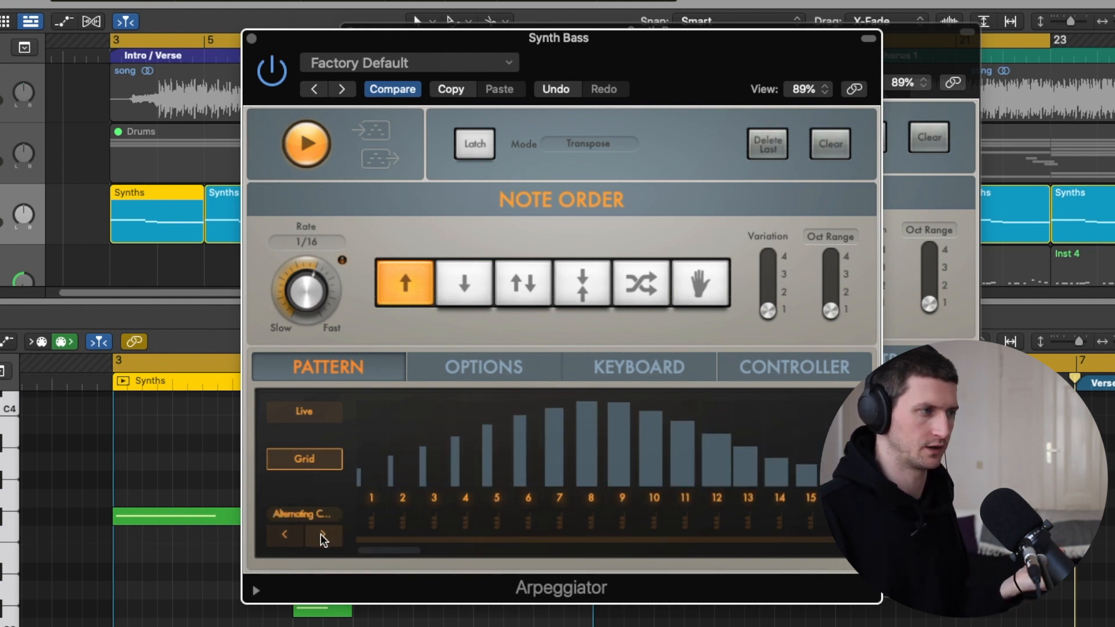
click(326, 535)
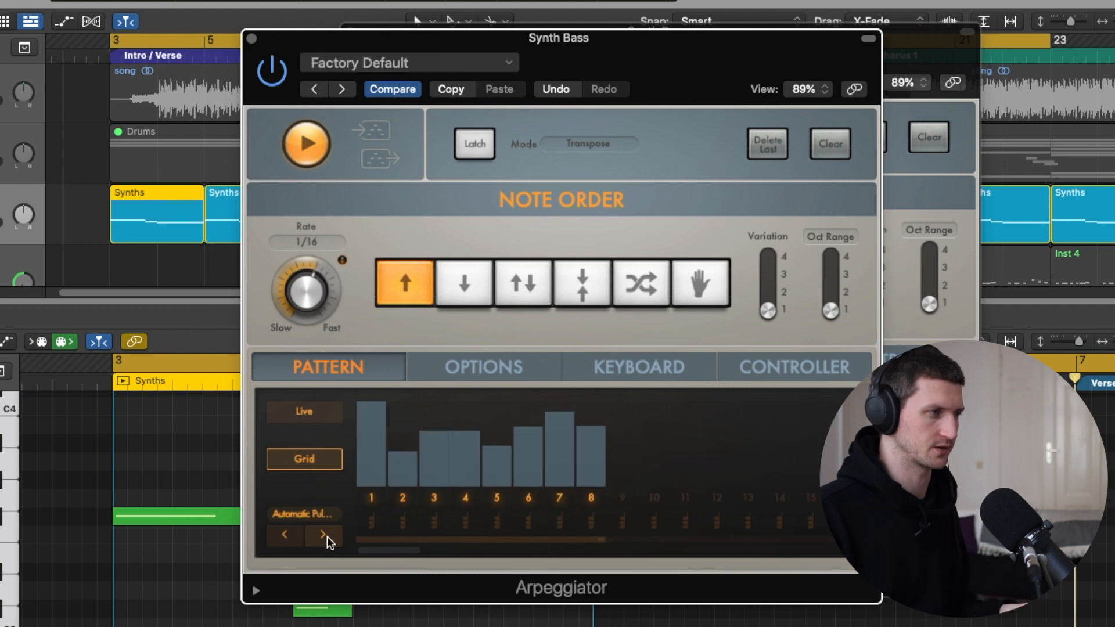
key(space)
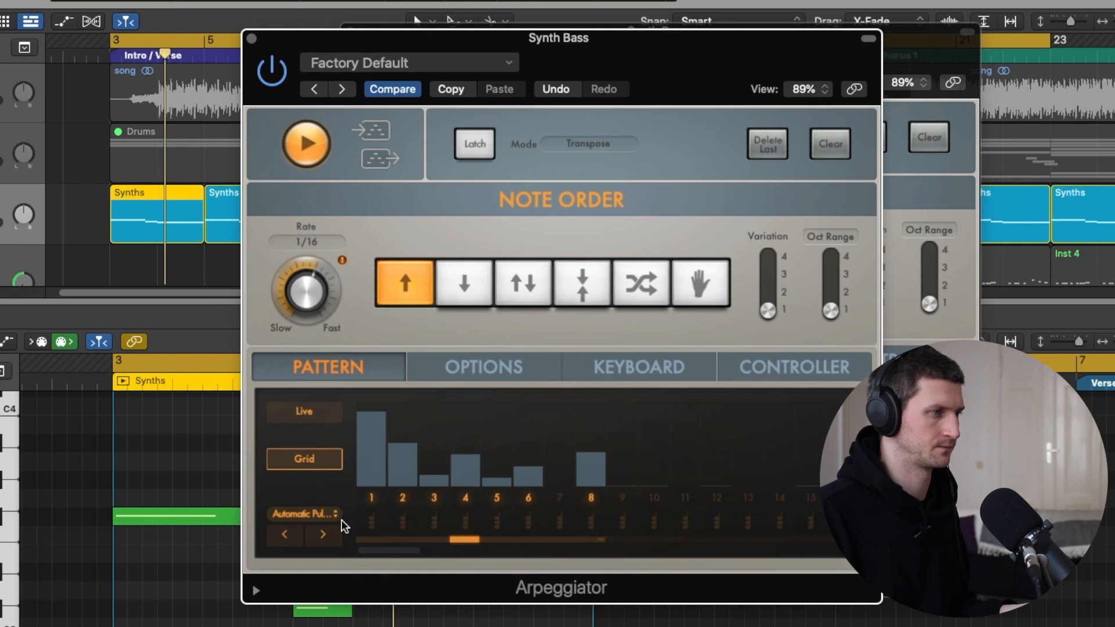
Audition the Chord Bursts 01 grid pattern and return the Arpeggiator to the Custom pattern.
click(334, 537)
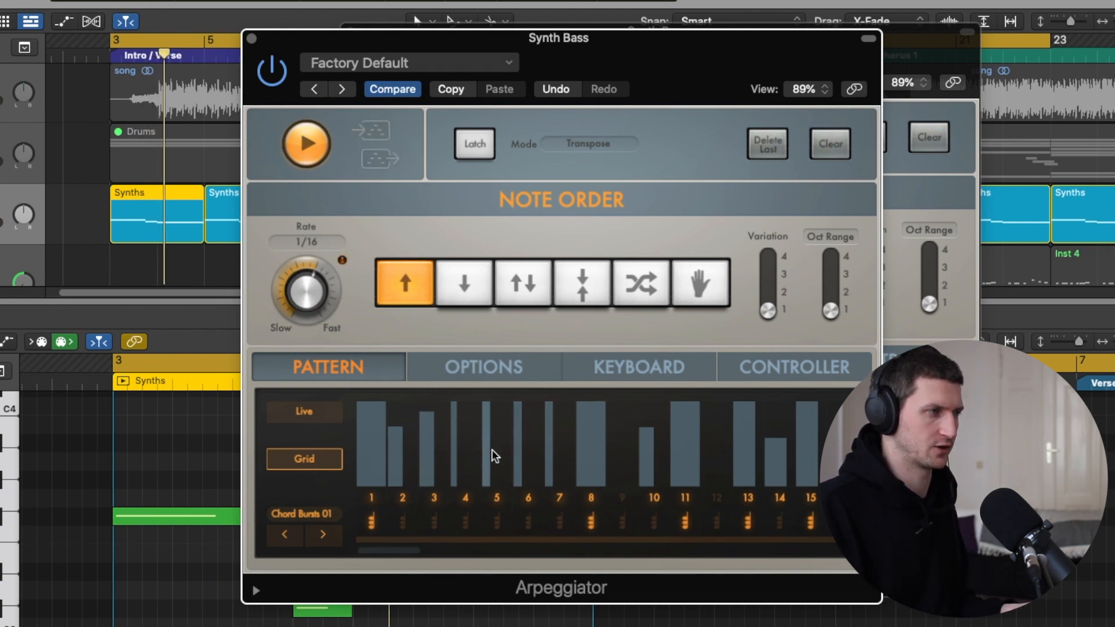
click(285, 535)
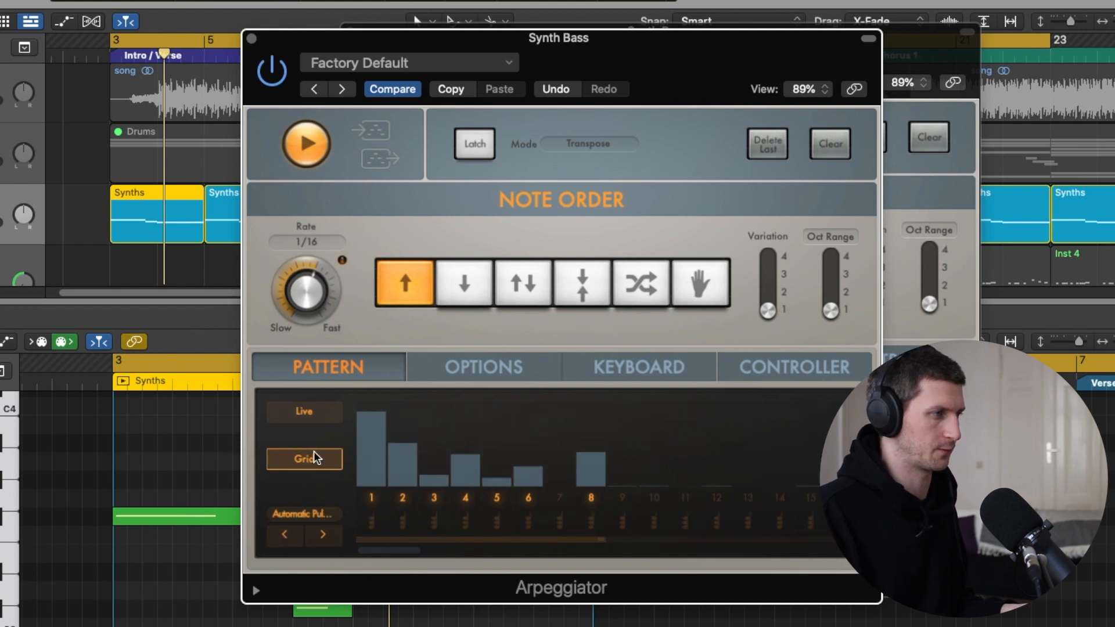
click(284, 534)
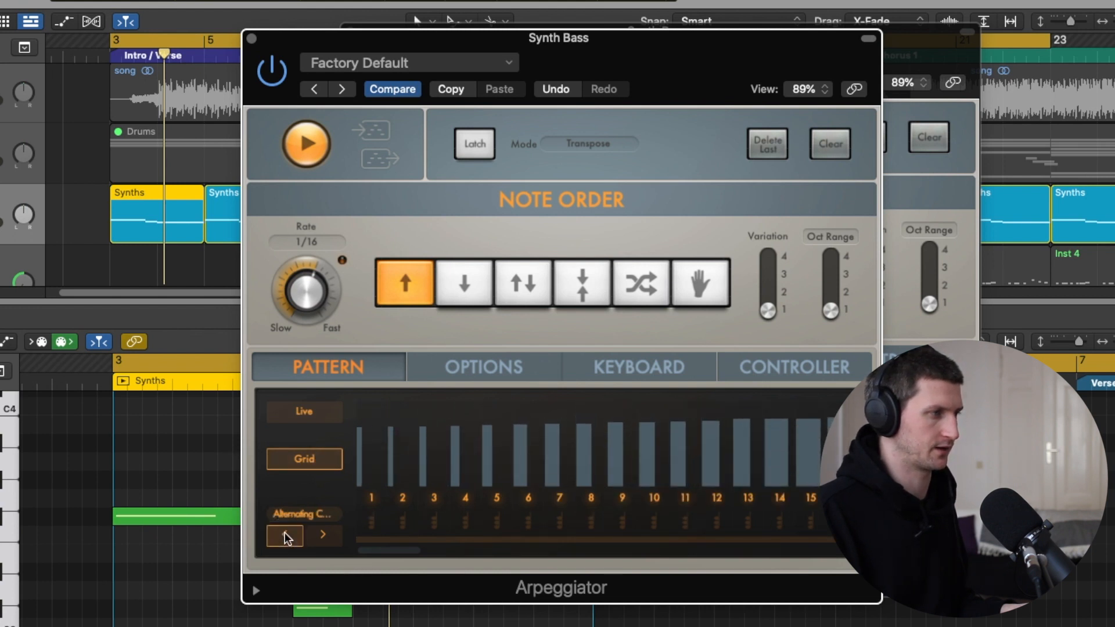
click(284, 534)
Shorten the notes of steps 2 and 3 in the Custom grid pattern and audition the loop.
click(431, 469)
drag(416, 473, 392, 474)
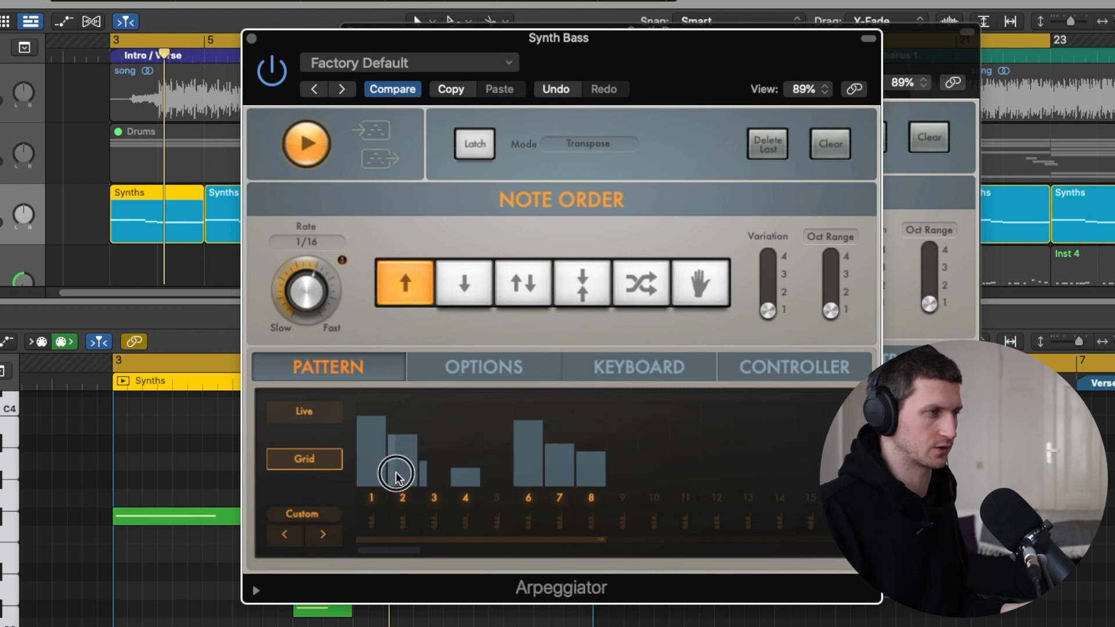
key(space)
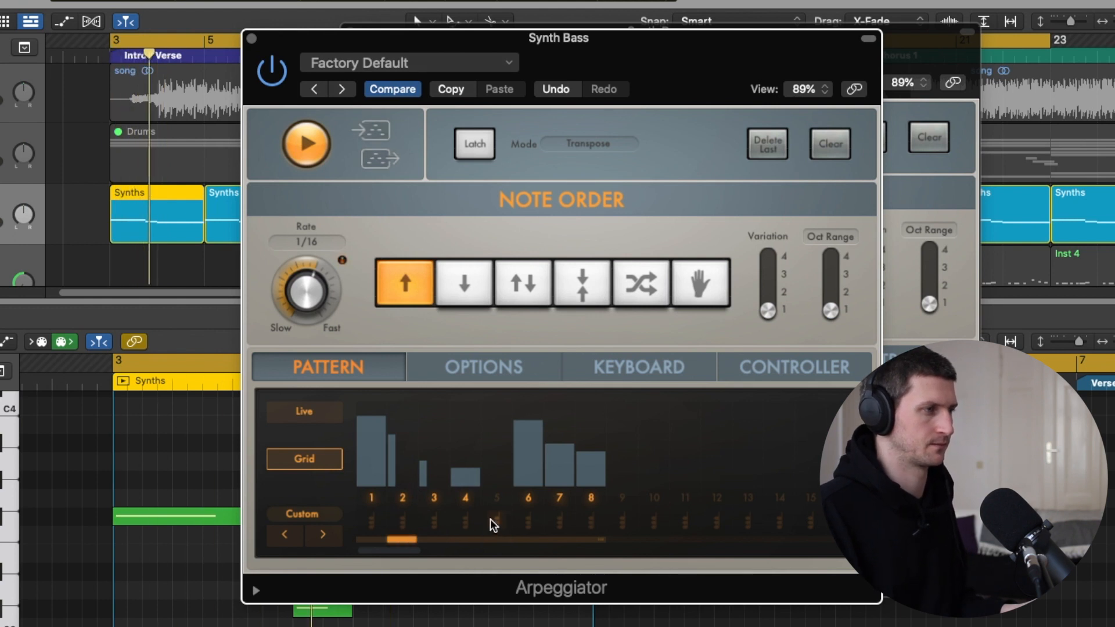
click(398, 476)
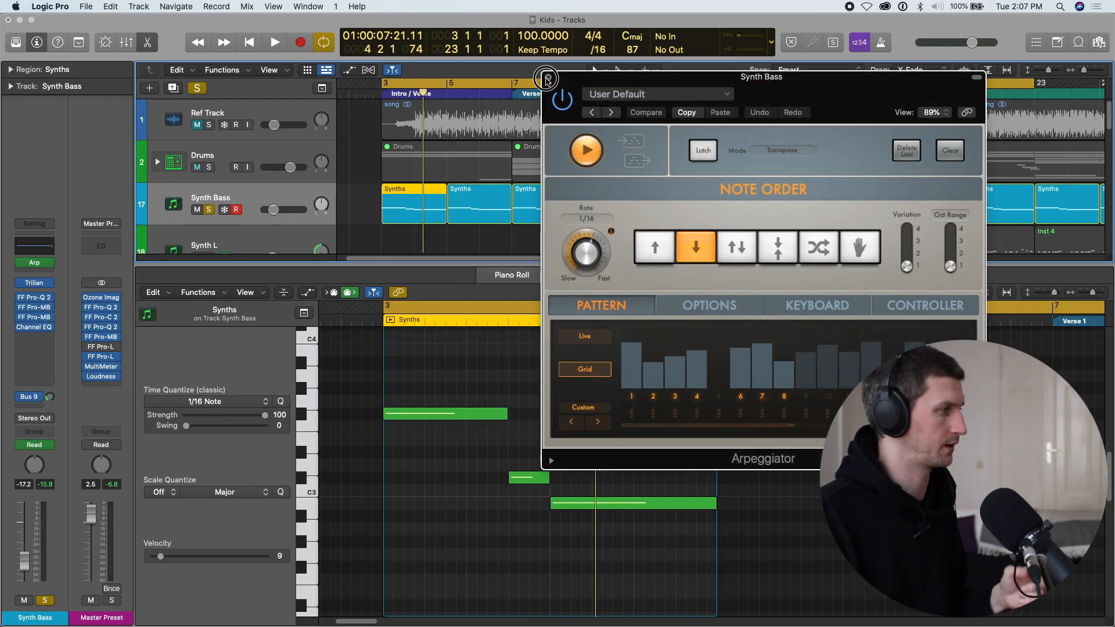
Close the Arpeggiator and inspect the ValhallaVintageVerb settings on the Bass Verb aux fed by Synth Bass's Bus 9 send.
click(547, 79)
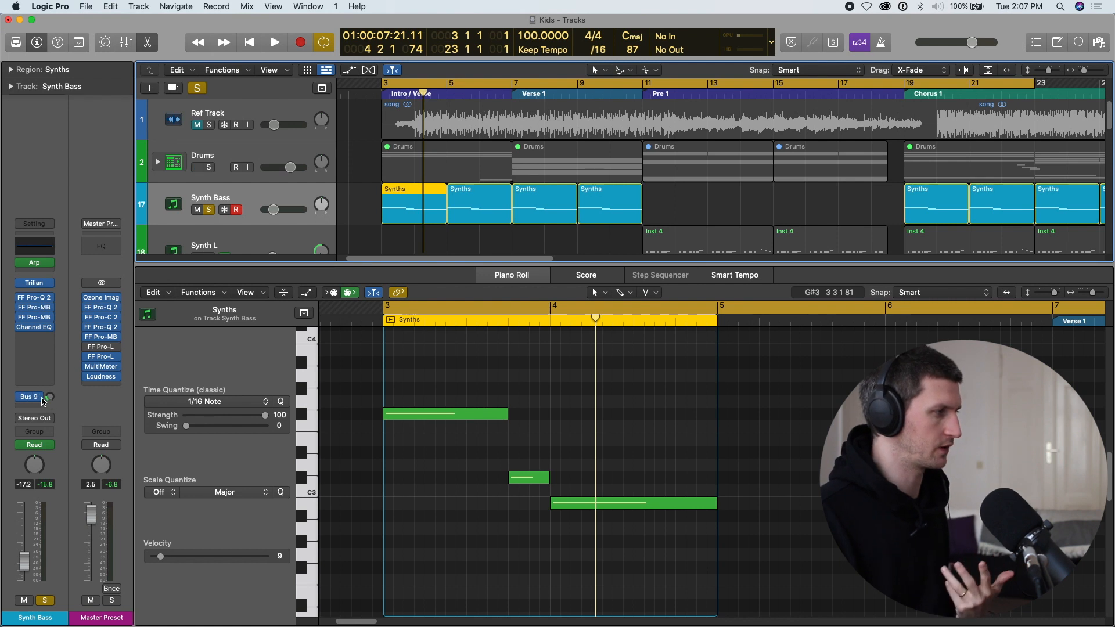
click(39, 398)
click(65, 309)
click(97, 348)
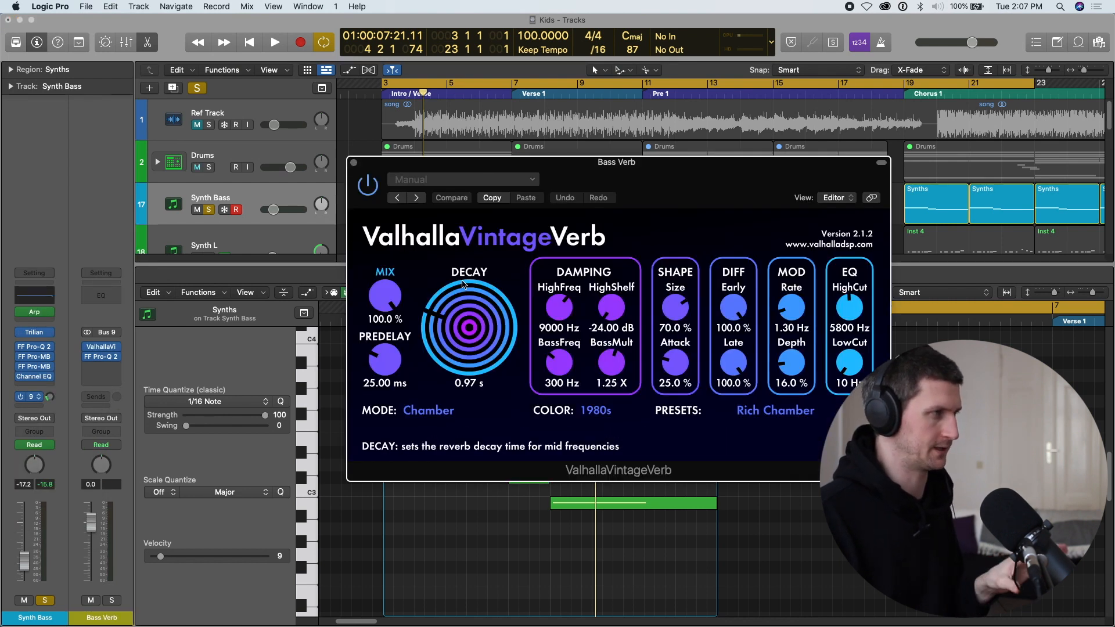
click(354, 163)
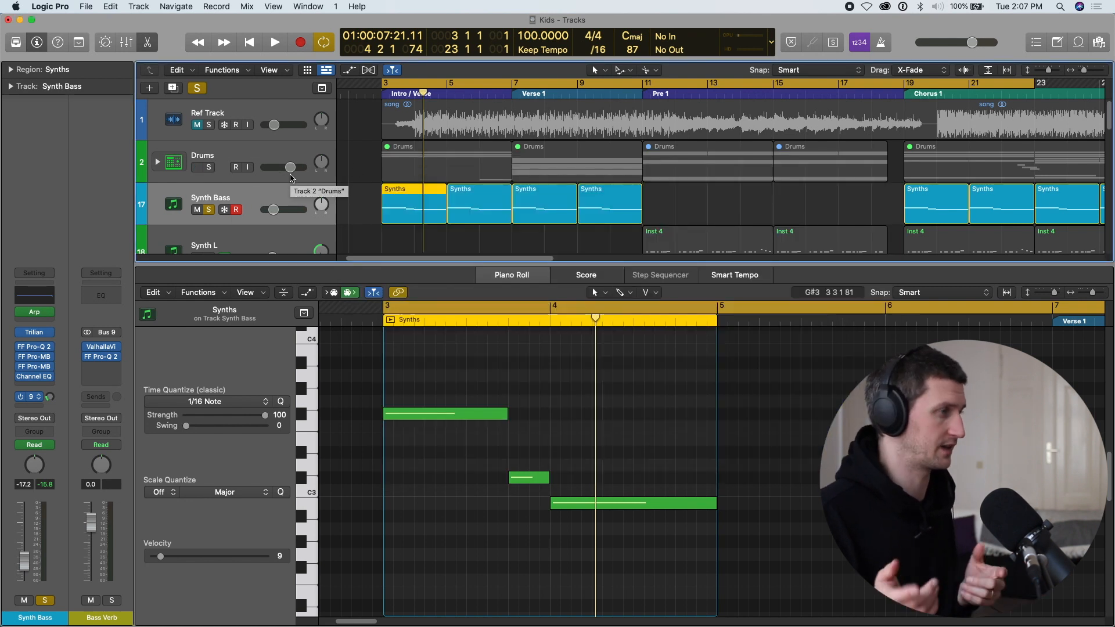
In Synth Bass's second FF Pro-MB, lower the low band's range to about -9 dB and set the side chain to Kick (Inst 1).
click(34, 369)
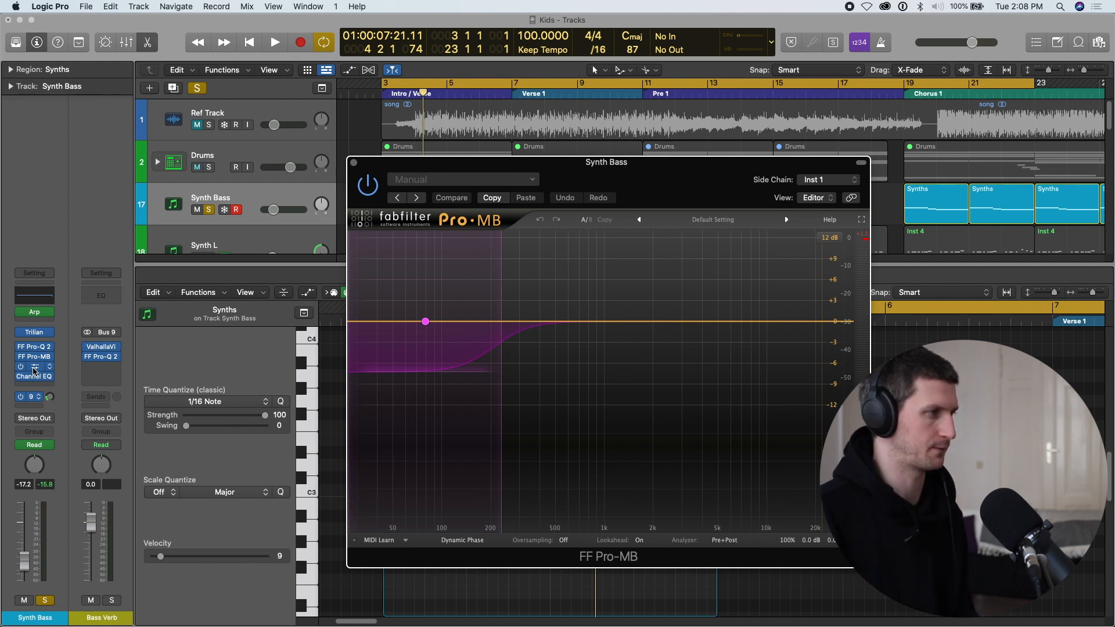
drag(455, 367, 454, 394)
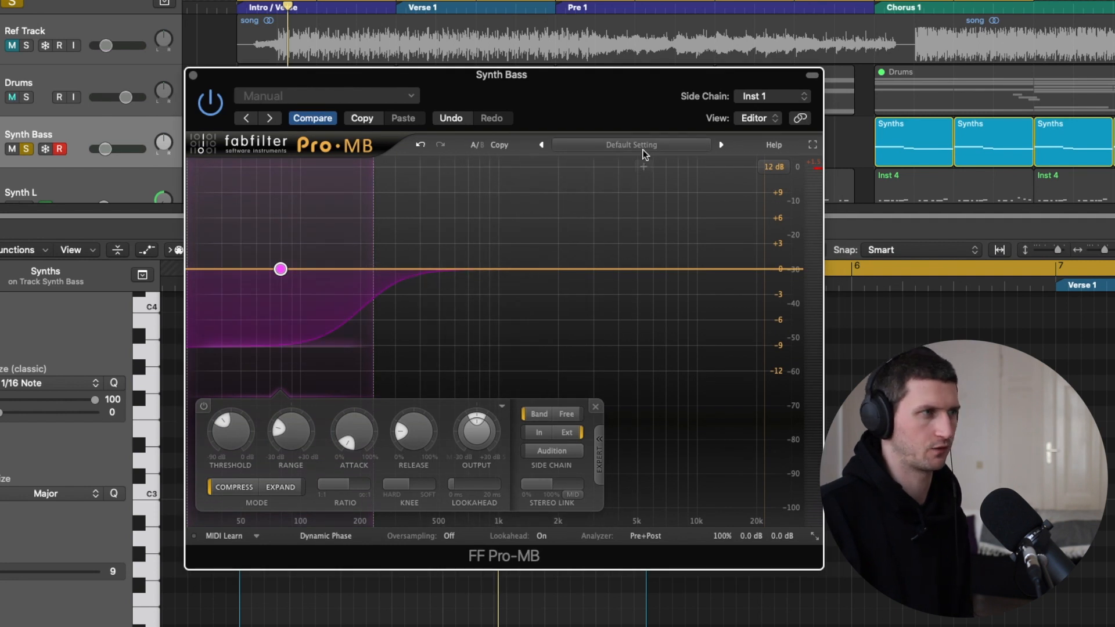
click(788, 101)
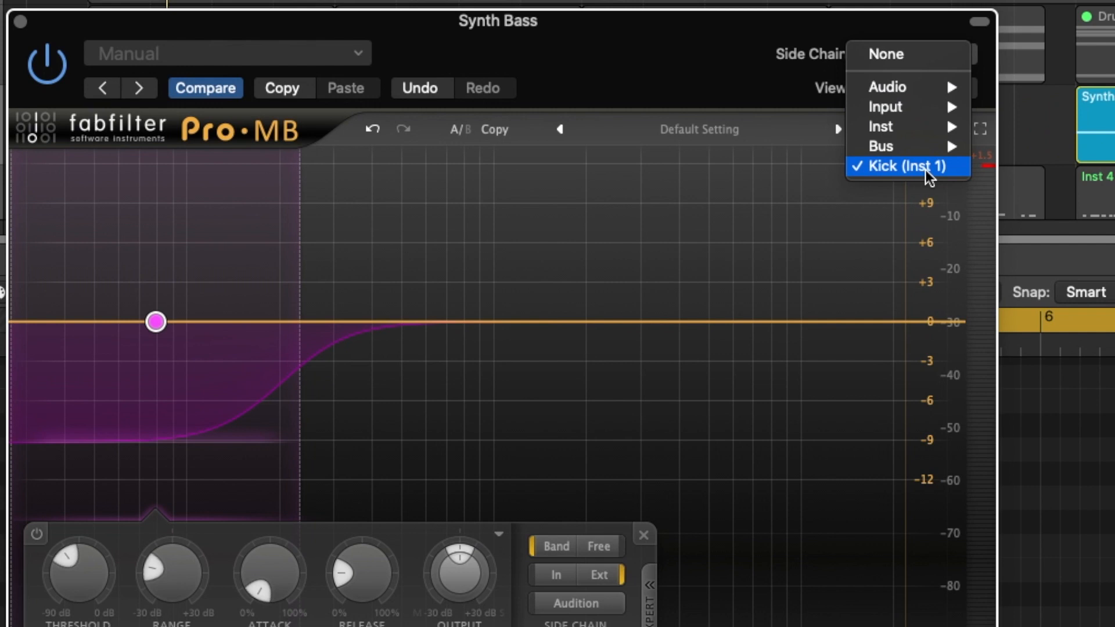
mouse_move(884, 130)
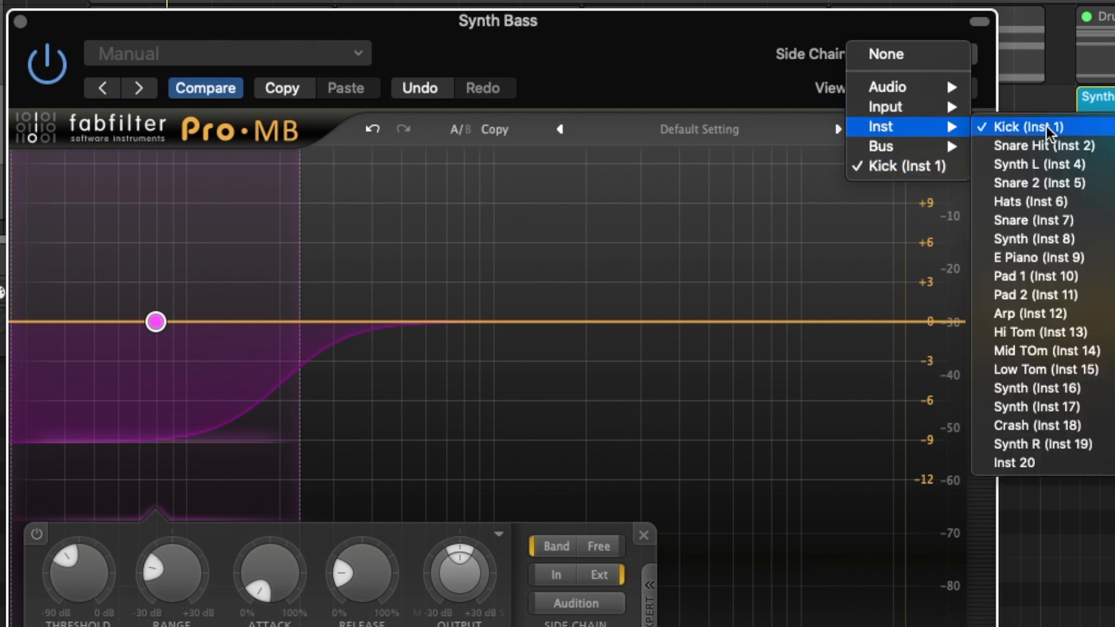
click(909, 167)
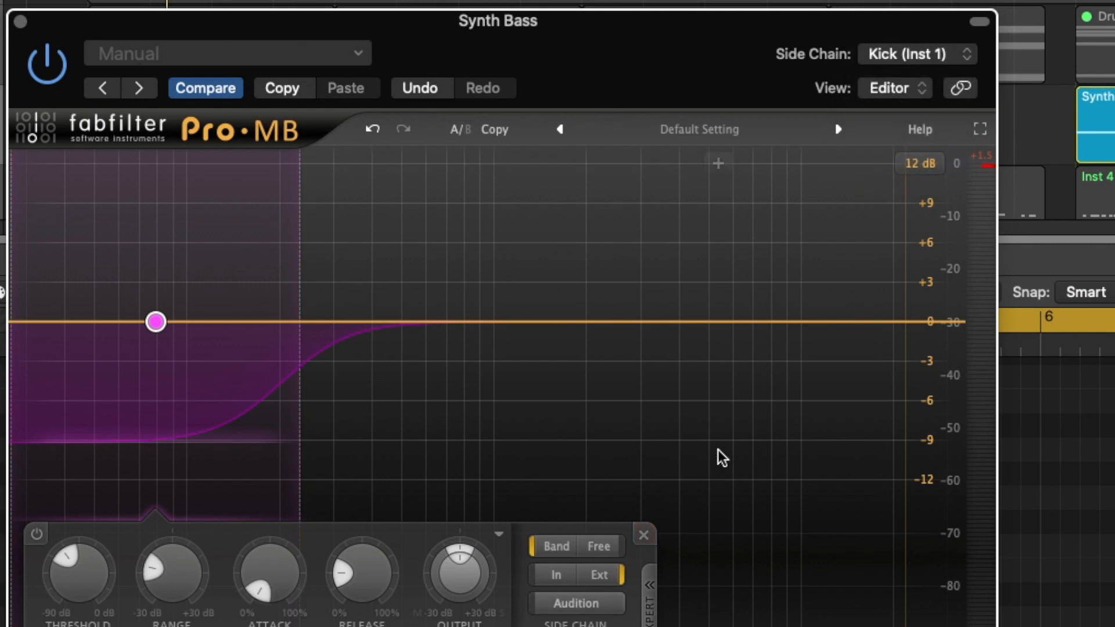
click(649, 598)
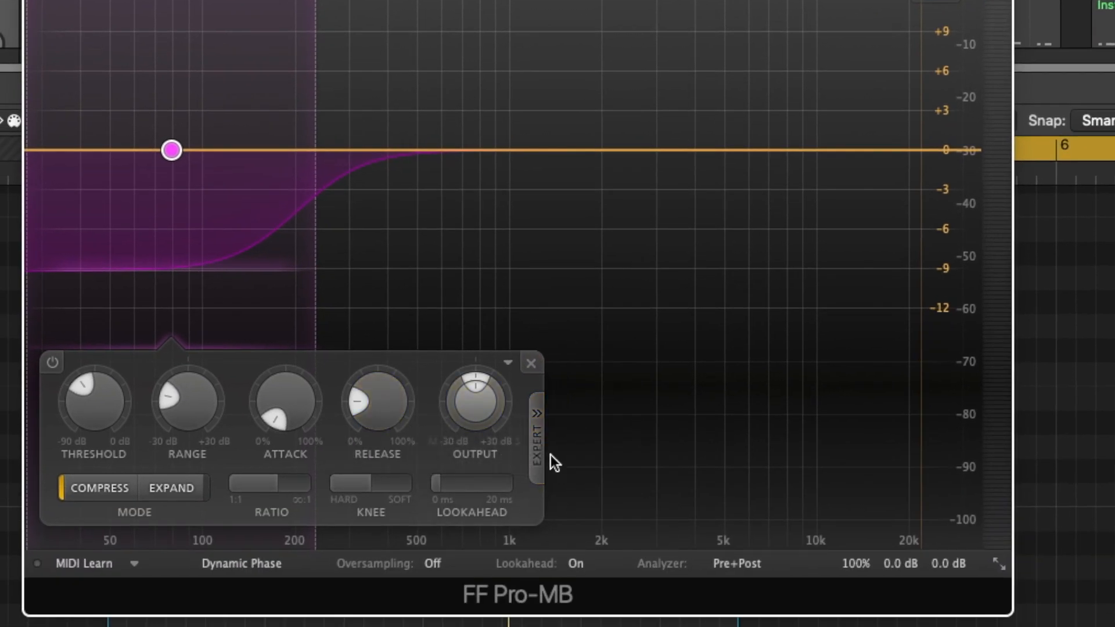
click(539, 468)
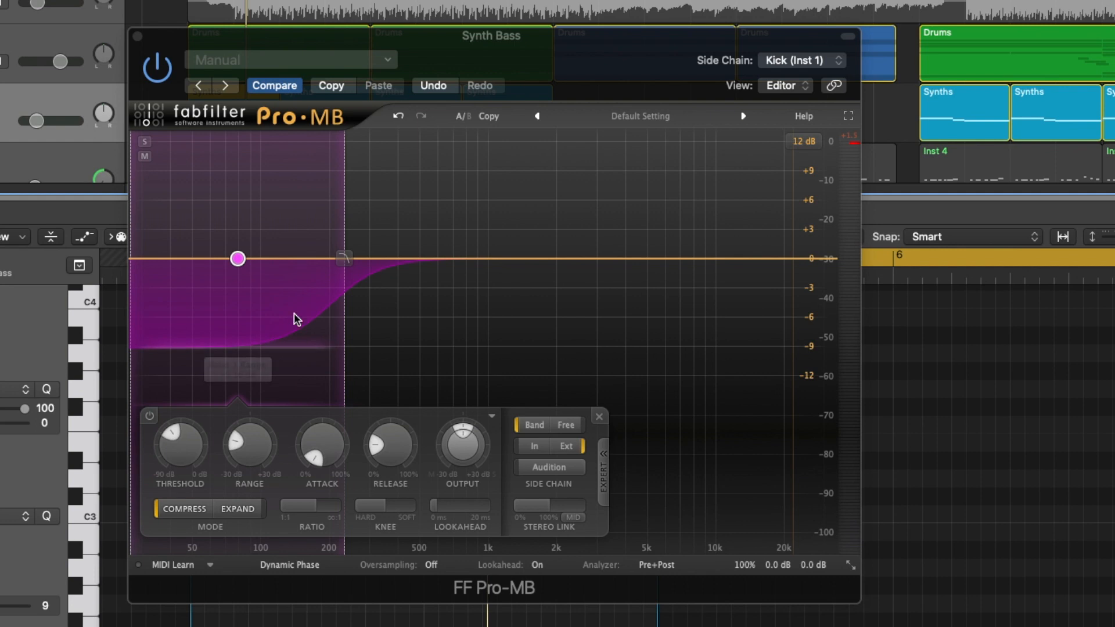
Audition the kick-triggered ducking and deepen the FF Pro-MB low band's range to about -11.4 dB.
key(space)
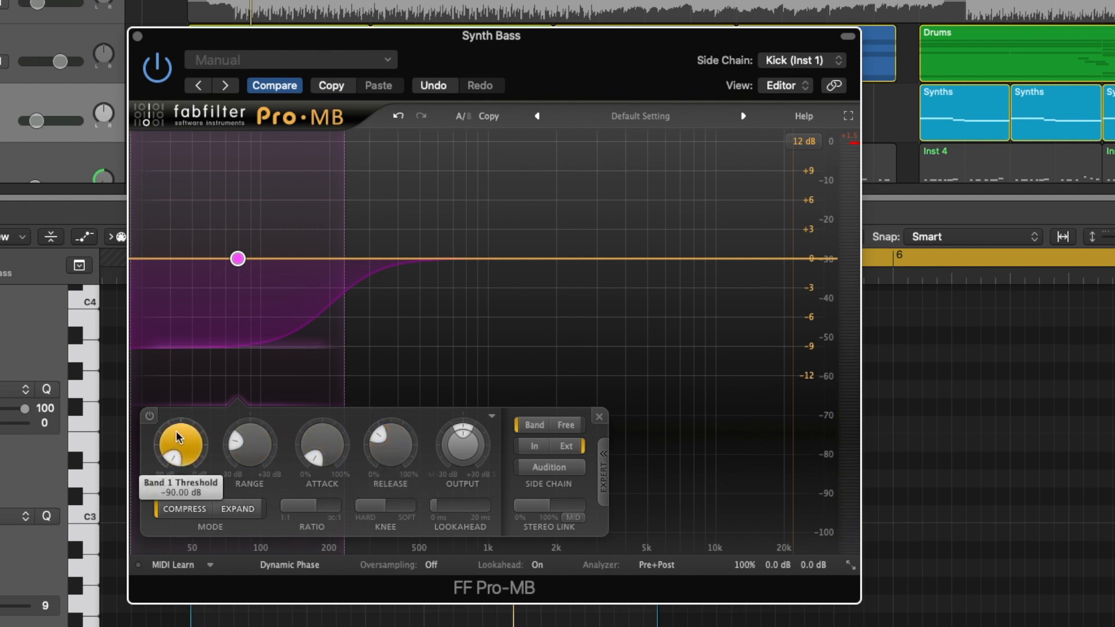
drag(281, 356, 285, 382)
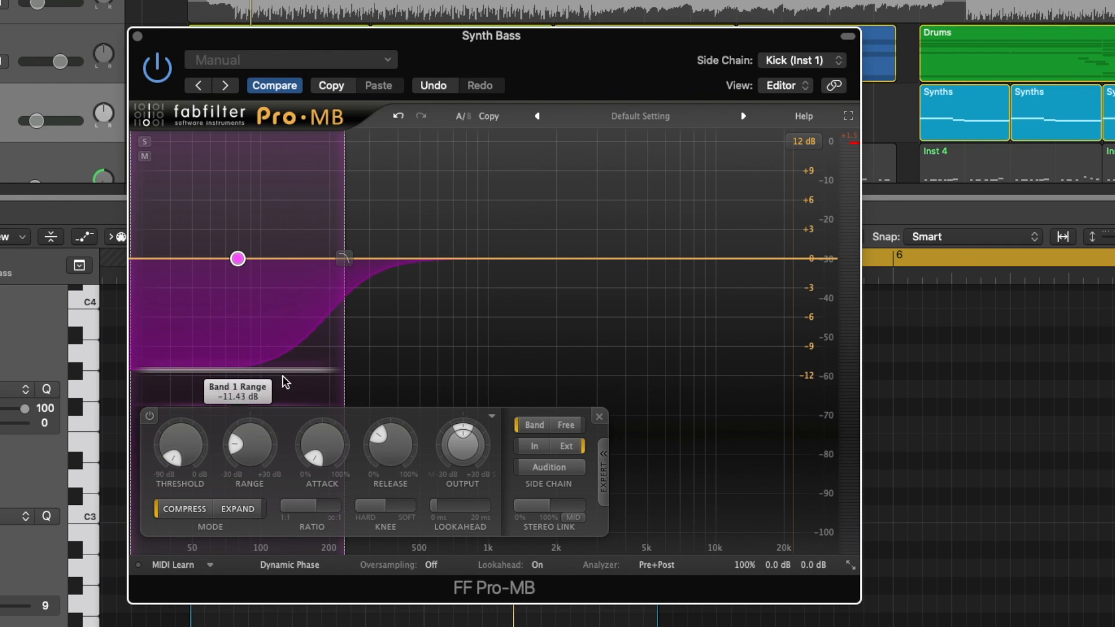
key(space)
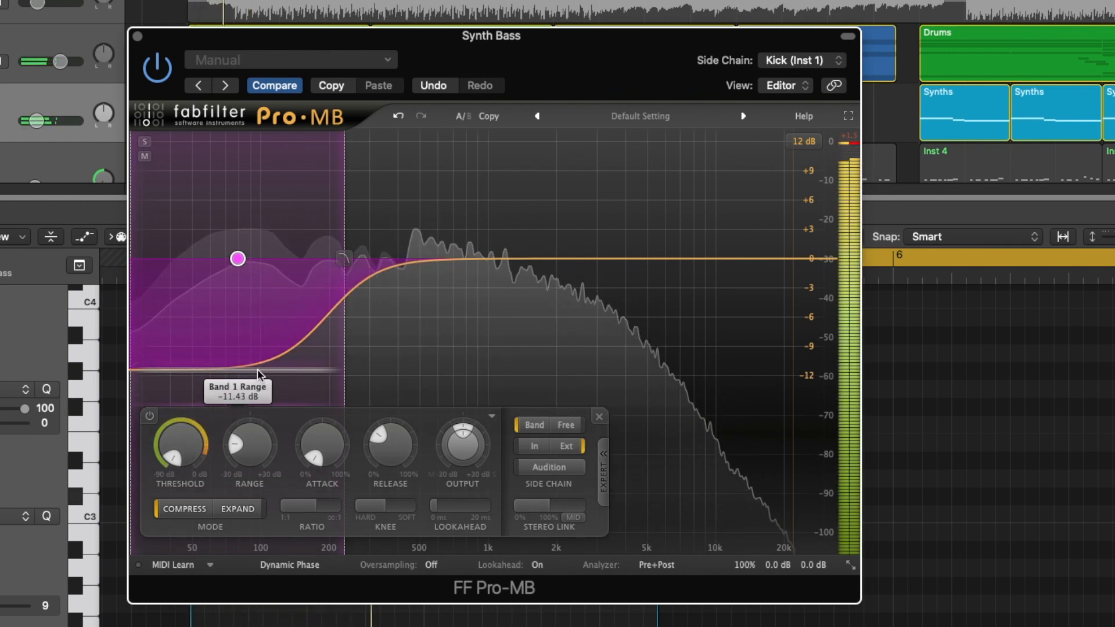
key(space)
Raise the low band's threshold to about -34.7 dB and fine-tune it while playing the drums and bass.
drag(187, 445, 180, 356)
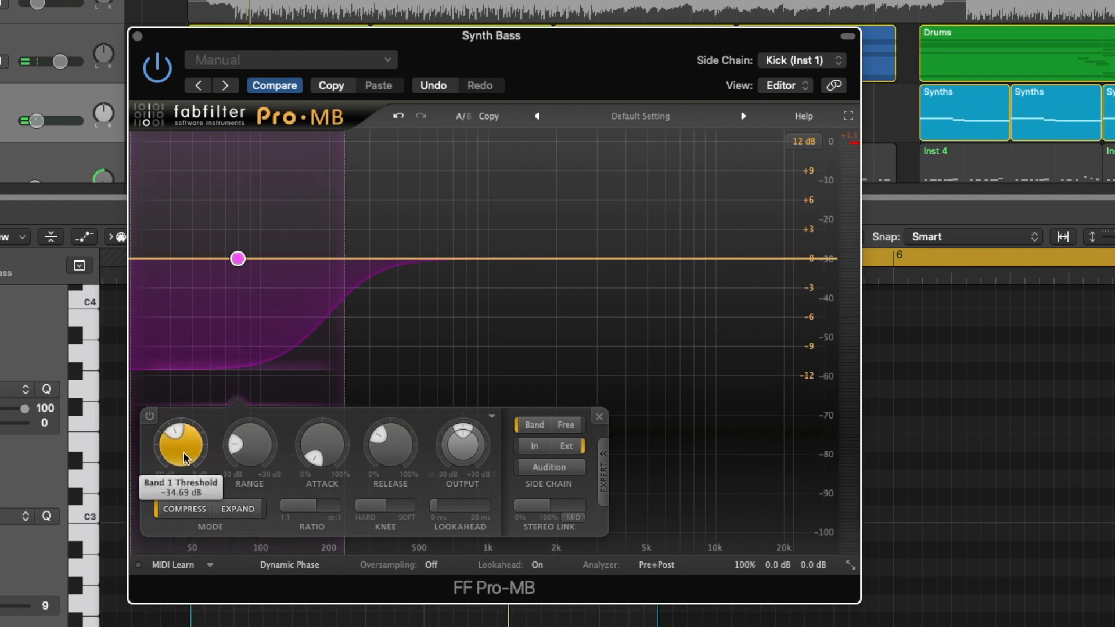
key(space)
drag(181, 465, 179, 445)
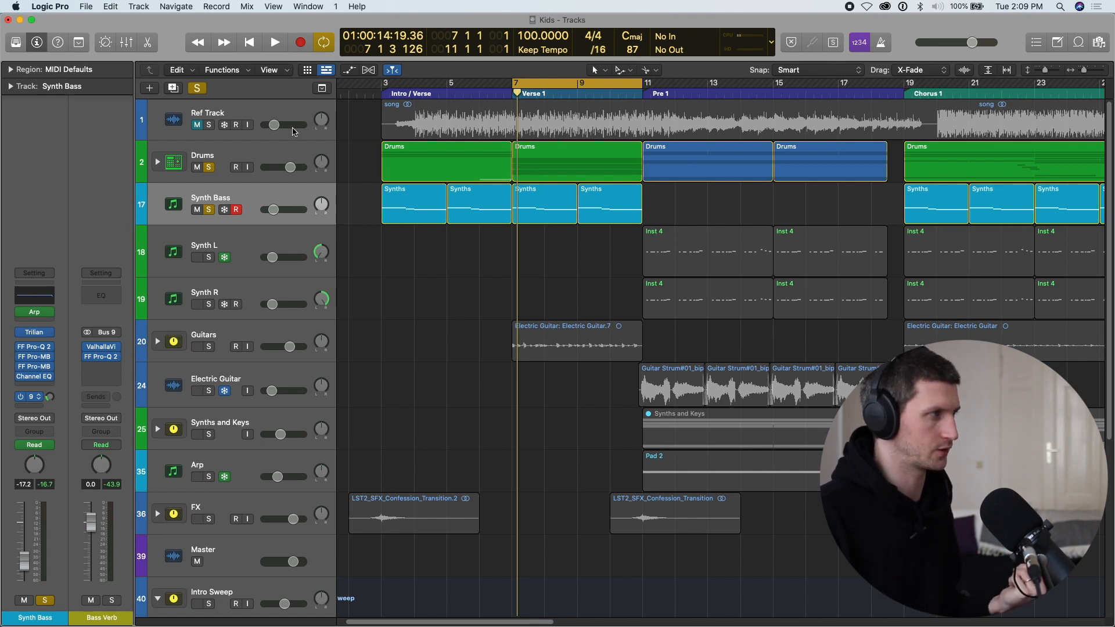
Take Synth Bass out of solo, expand the Drums track stack and play its Verse 1 regions.
click(272, 155)
click(209, 208)
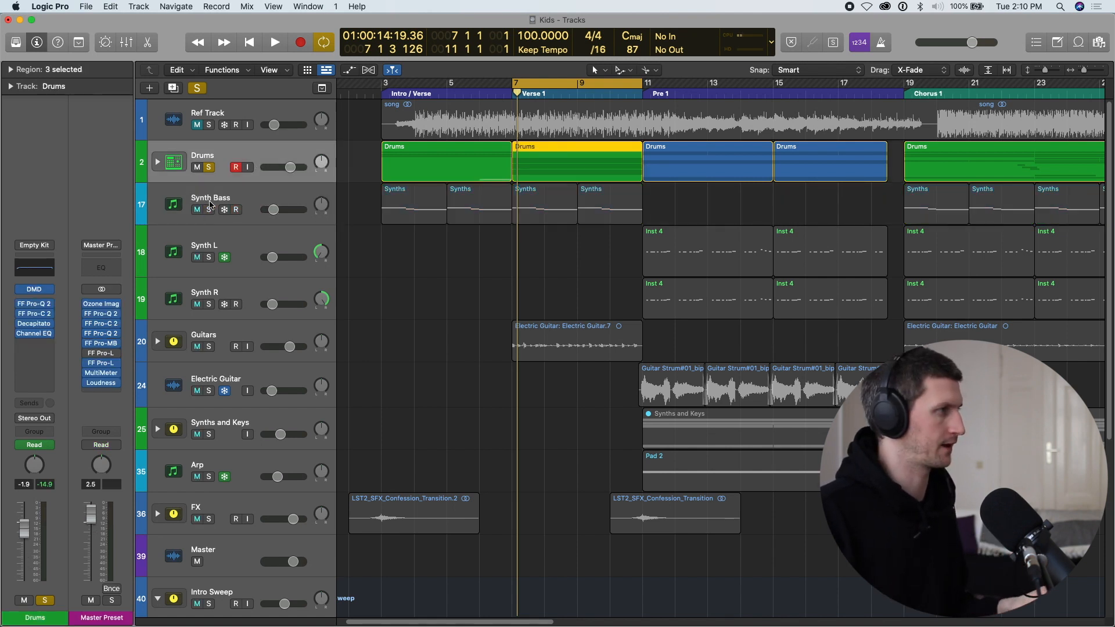
click(157, 162)
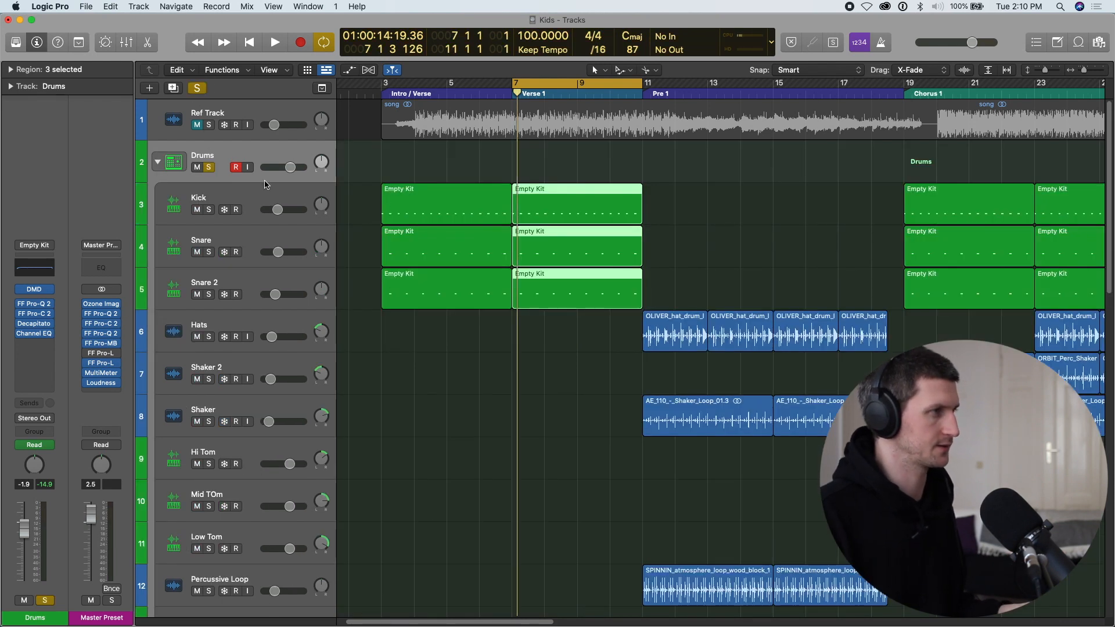
key(space)
key(super+Right)
key(super+Right)
scroll(527, 225, right, 1)
scroll(525, 225, right, 1)
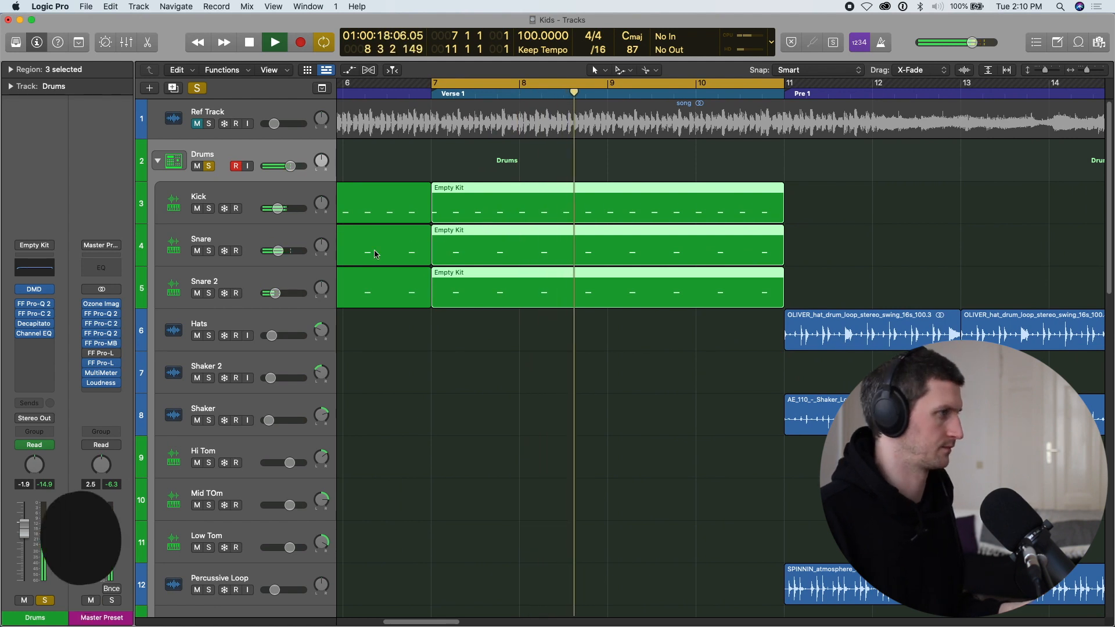
Solo the Kick track and listen to its Verse 1 pattern on its own.
click(208, 208)
key(space)
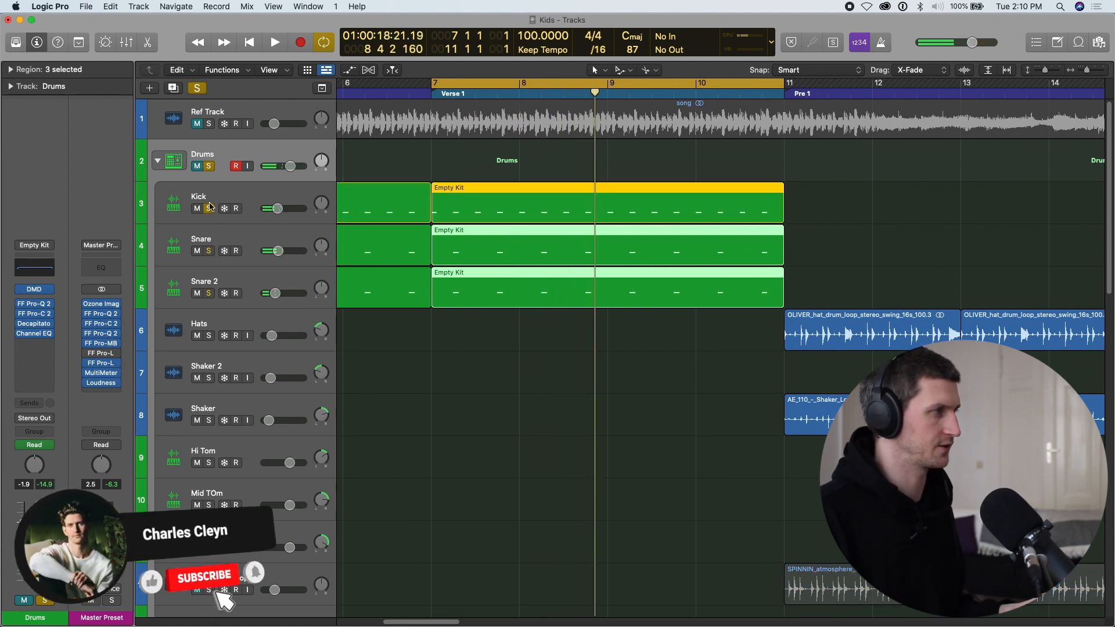
click(230, 203)
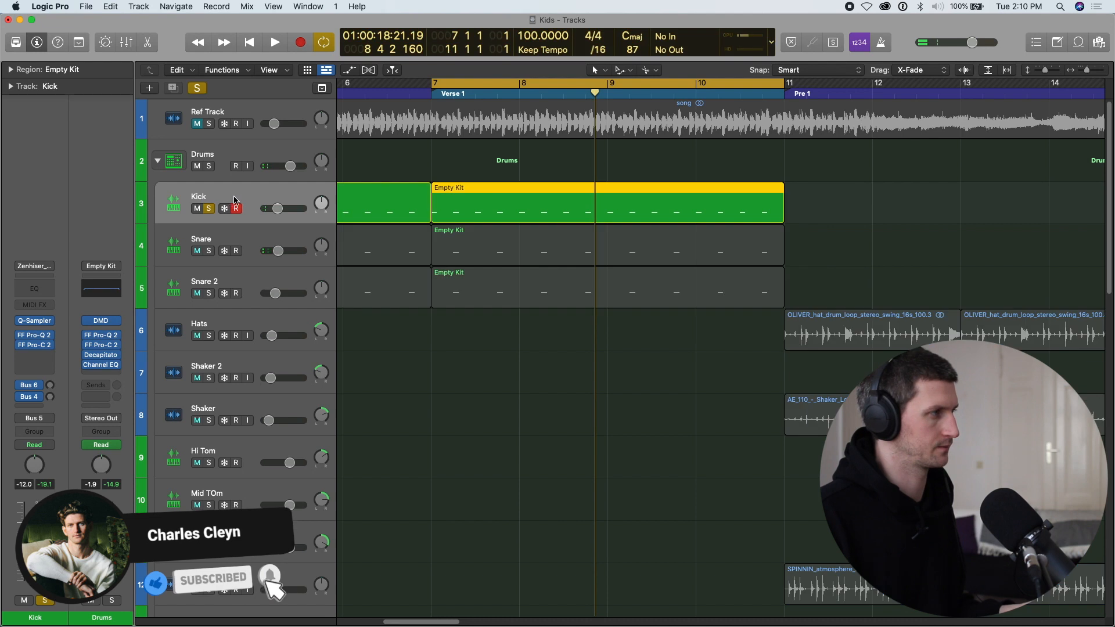
key(space)
Switch the solo from Kick to Snare and listen to the Snare pattern on its own.
key(space)
click(208, 251)
click(209, 210)
click(246, 241)
key(space)
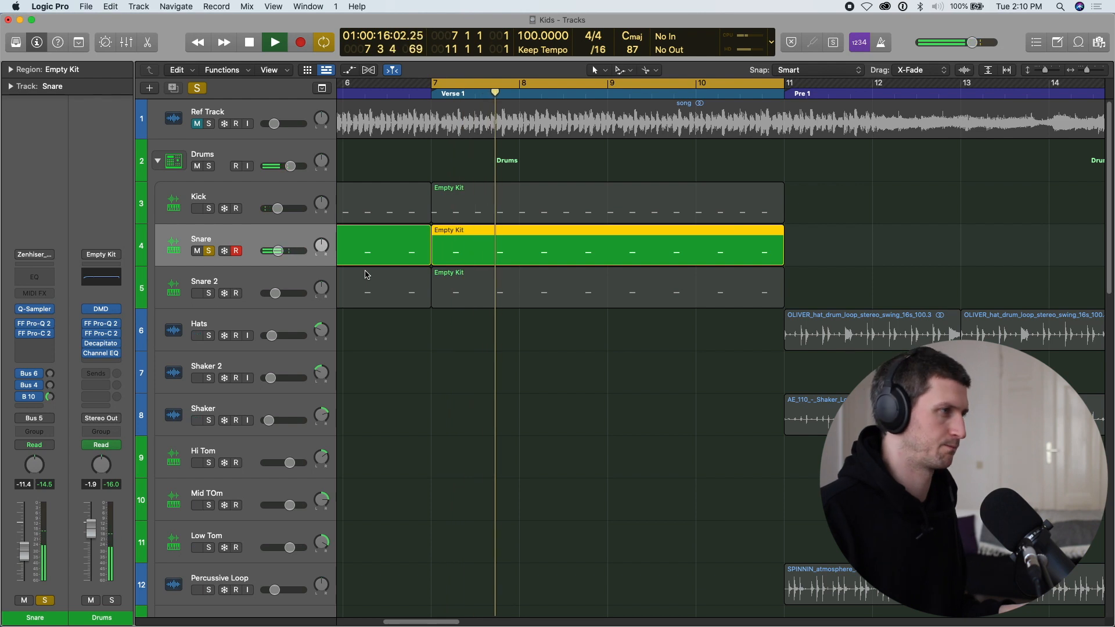
key(space)
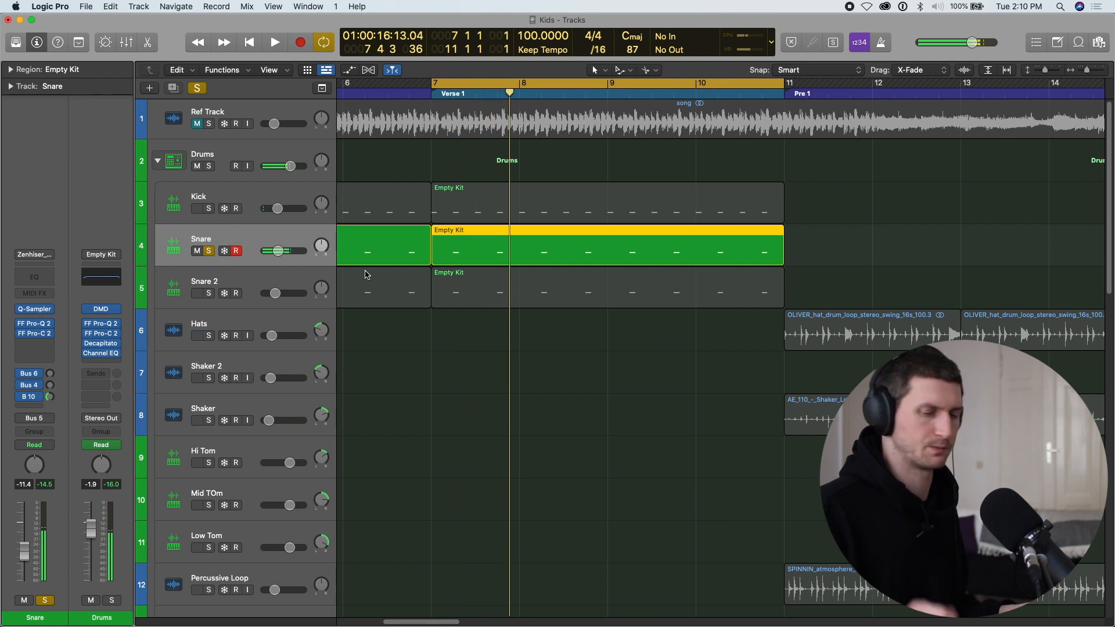
Solo and play Snare 2 on its own, and add Snare and Kick back to the solo.
click(209, 293)
click(209, 250)
click(246, 283)
key(space)
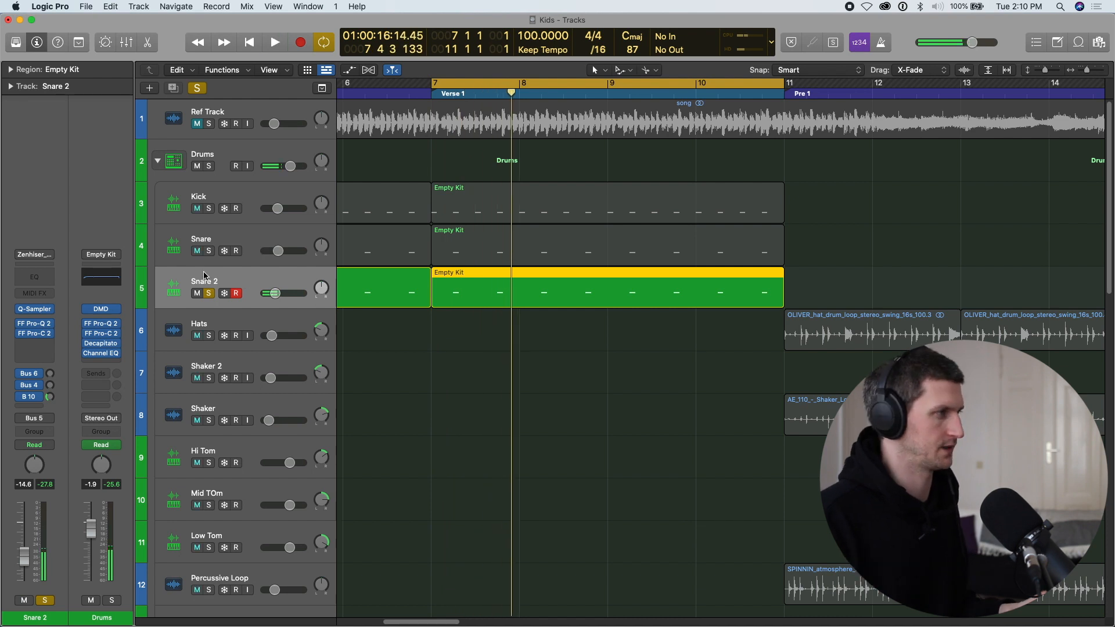
click(208, 250)
click(209, 209)
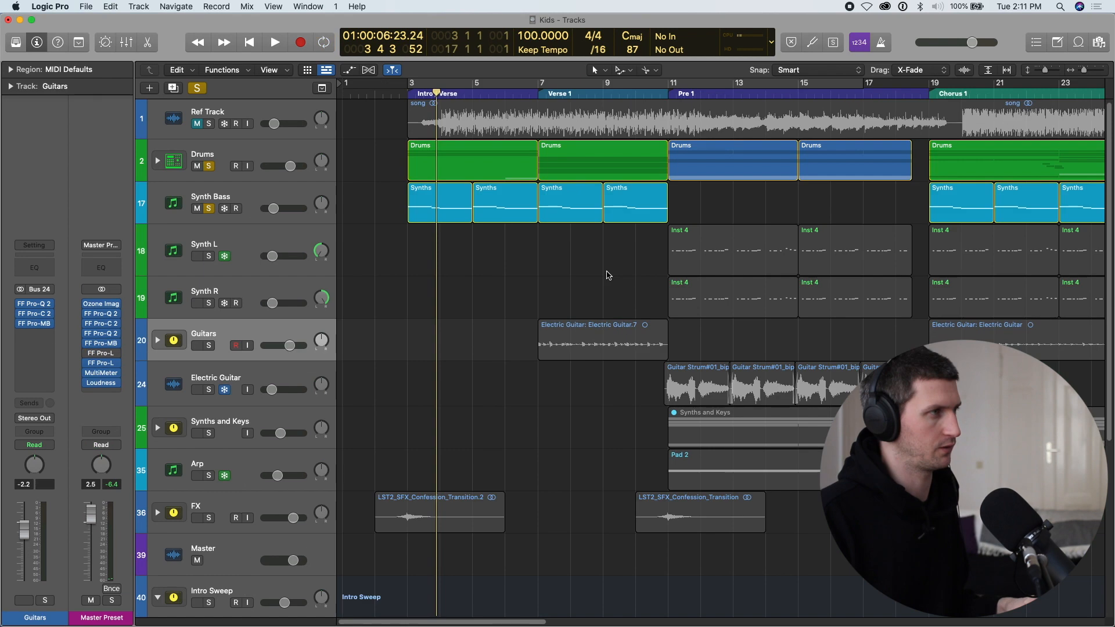
Survey the arrangement's song sections and place the playhead at the start of Verse 1, bar 7.
scroll(604, 273, down, 3)
scroll(627, 266, down, 3)
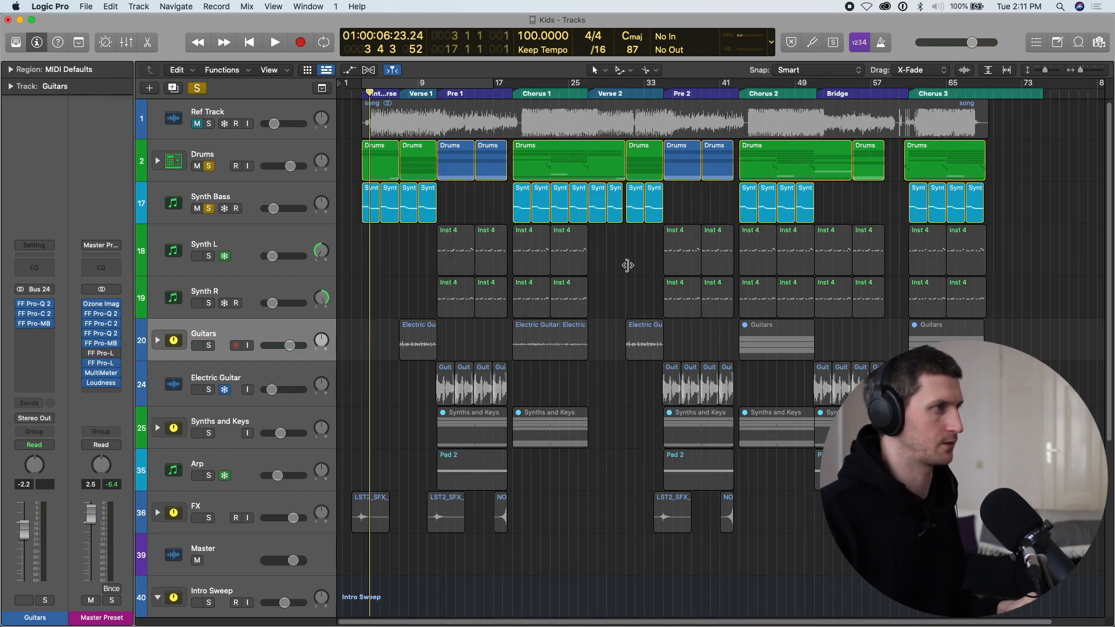
scroll(156, 49, up, 3)
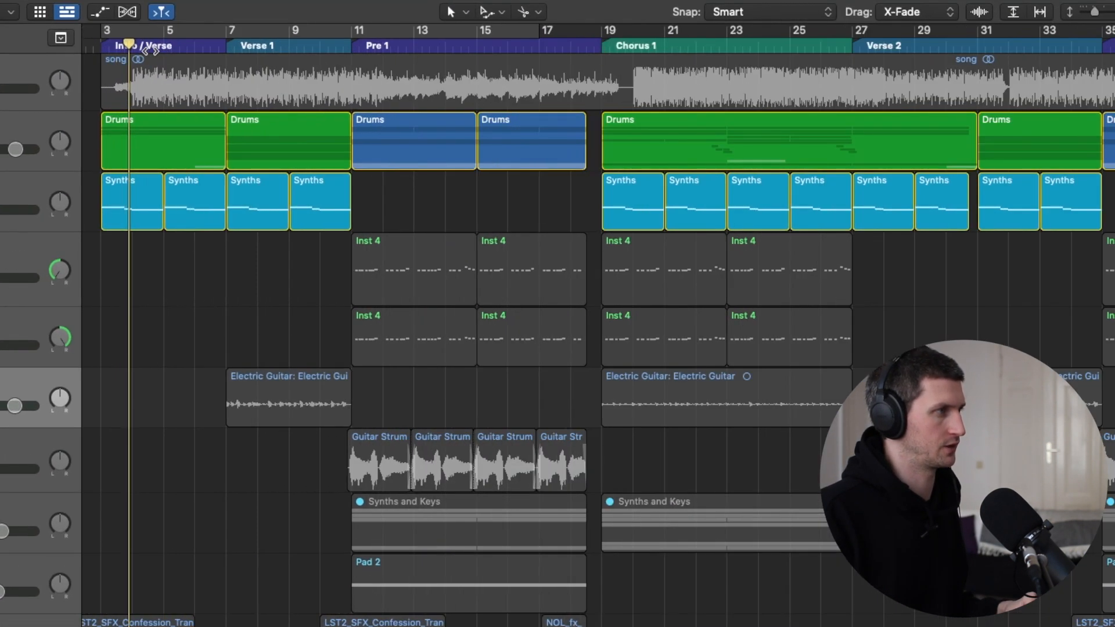
scroll(462, 47, down, 2)
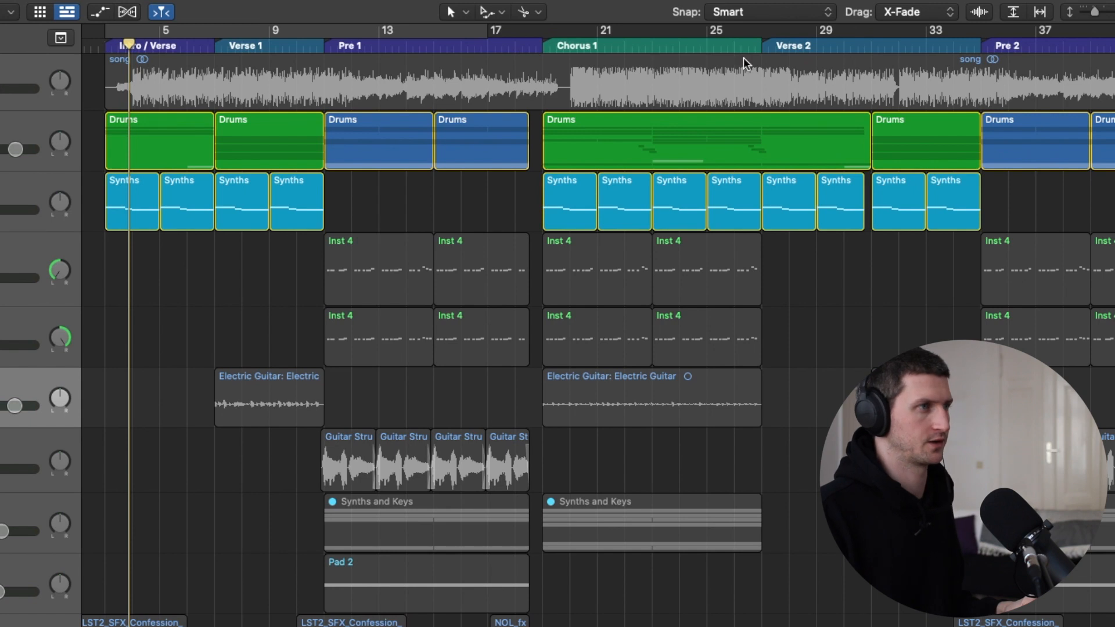
scroll(884, 47, down, 5)
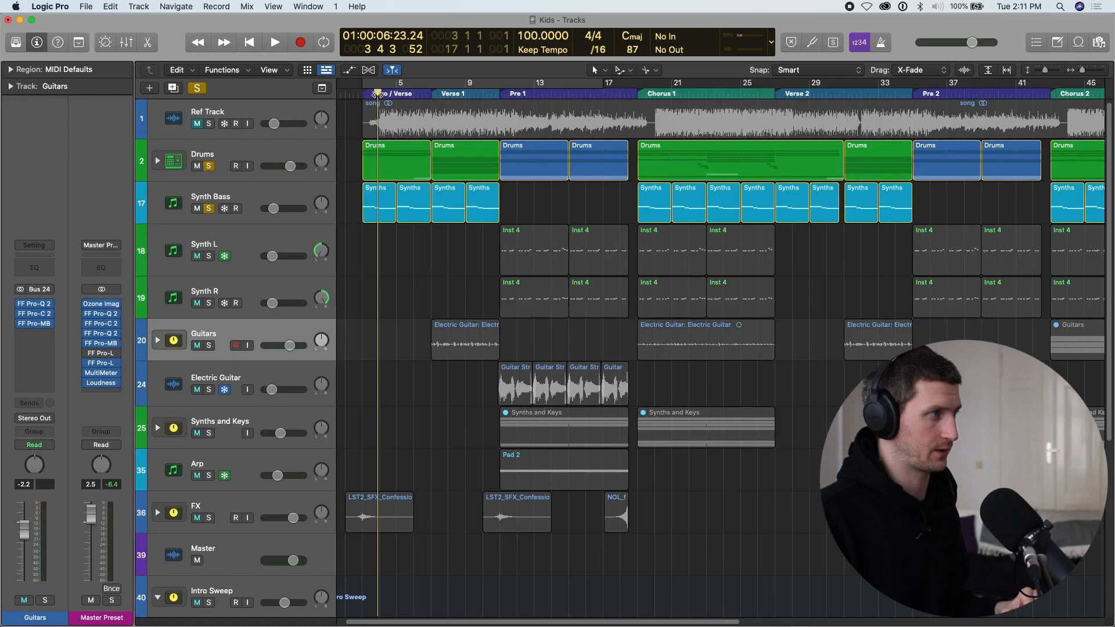
click(436, 95)
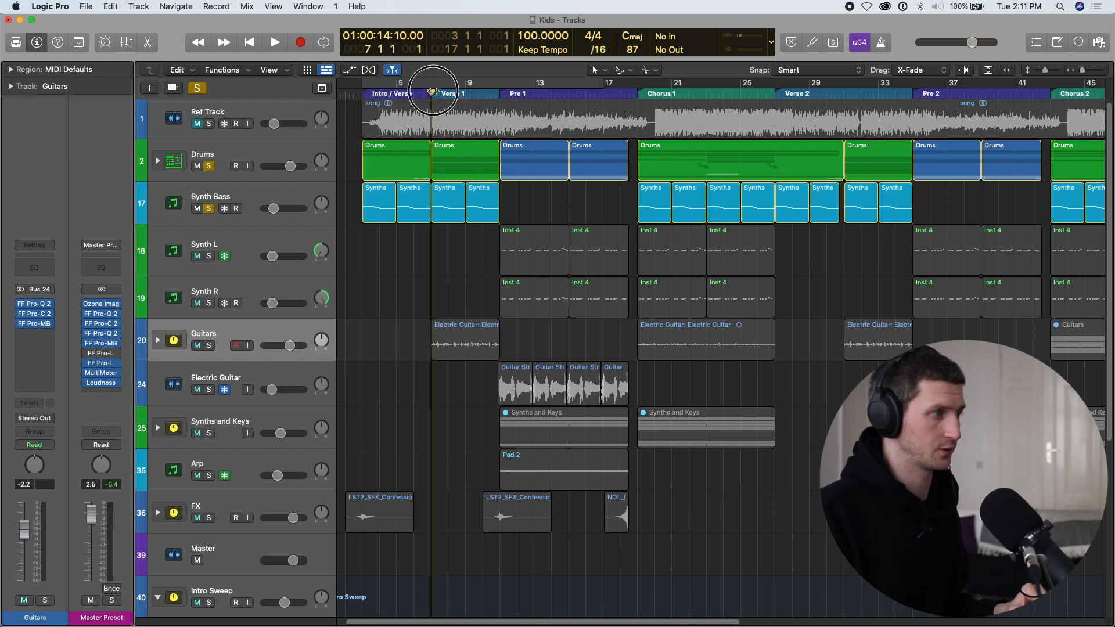
Move the playhead to bar 36 in Pre 2 and clear all track solos.
drag(432, 92, 937, 122)
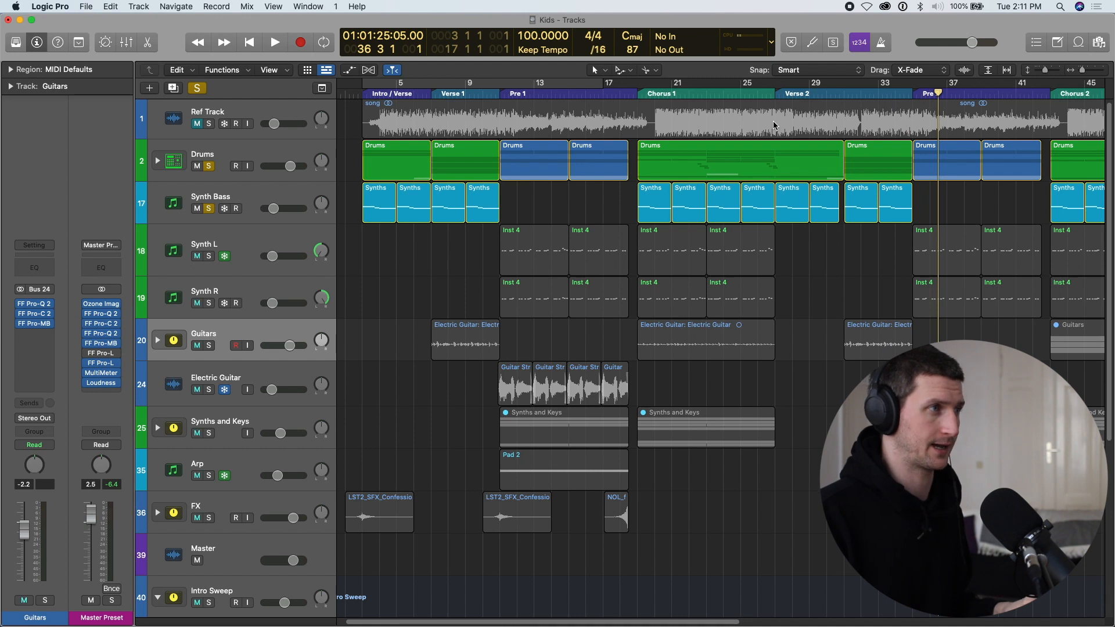
scroll(826, 135, right, 2)
scroll(826, 134, down, 1)
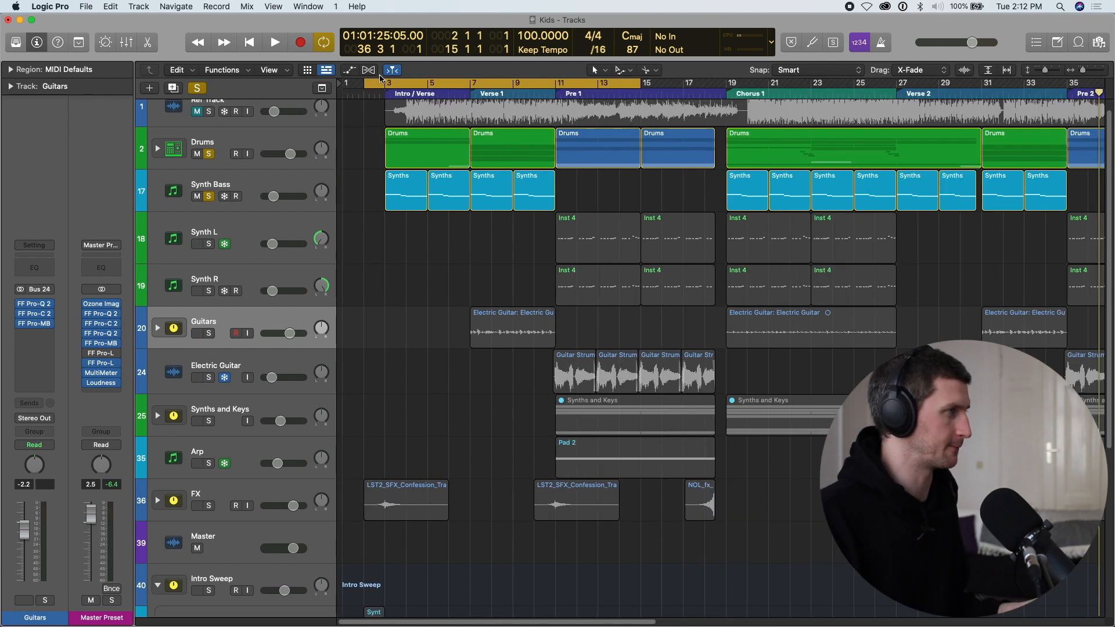
click(197, 89)
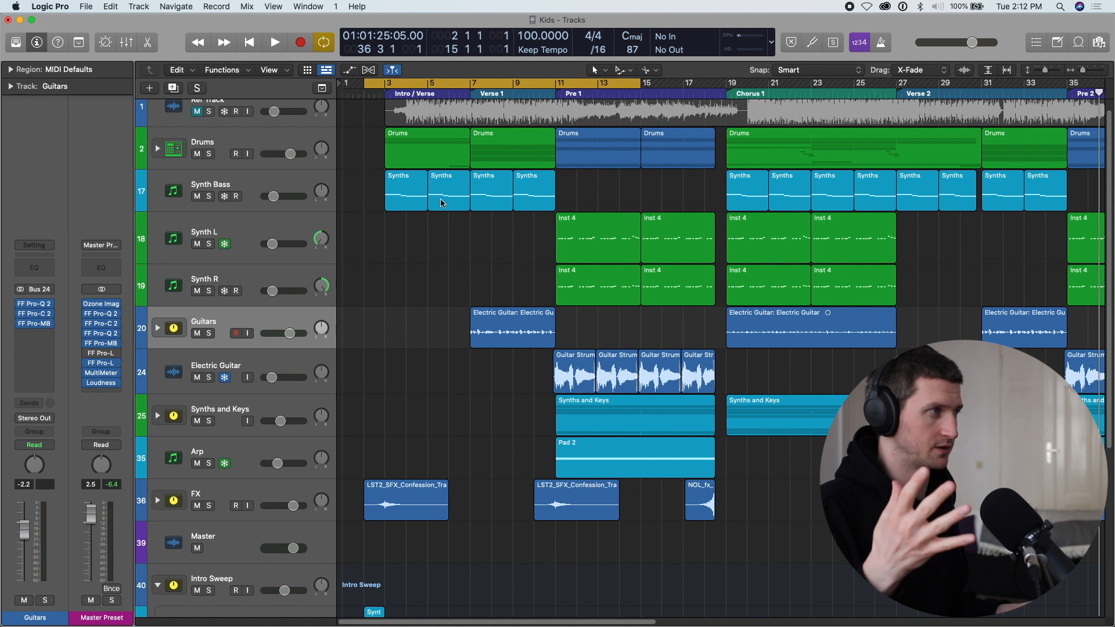
Play the intro with the full mix and look over the Intro Sweep tracks and the Synths and Keys region in Pre 1.
key(space)
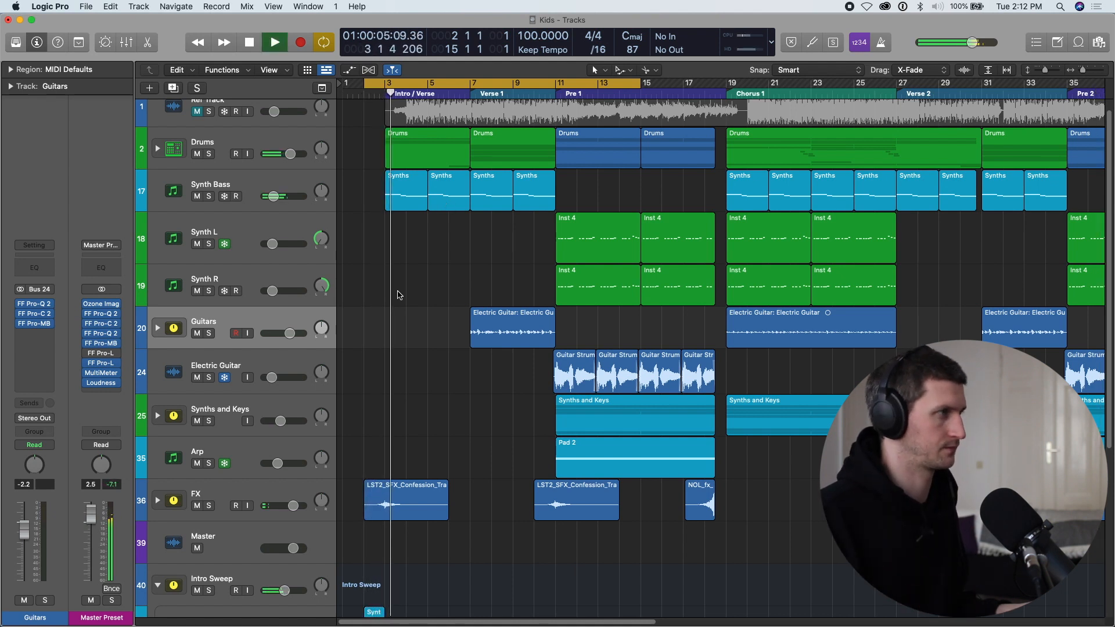
key(space)
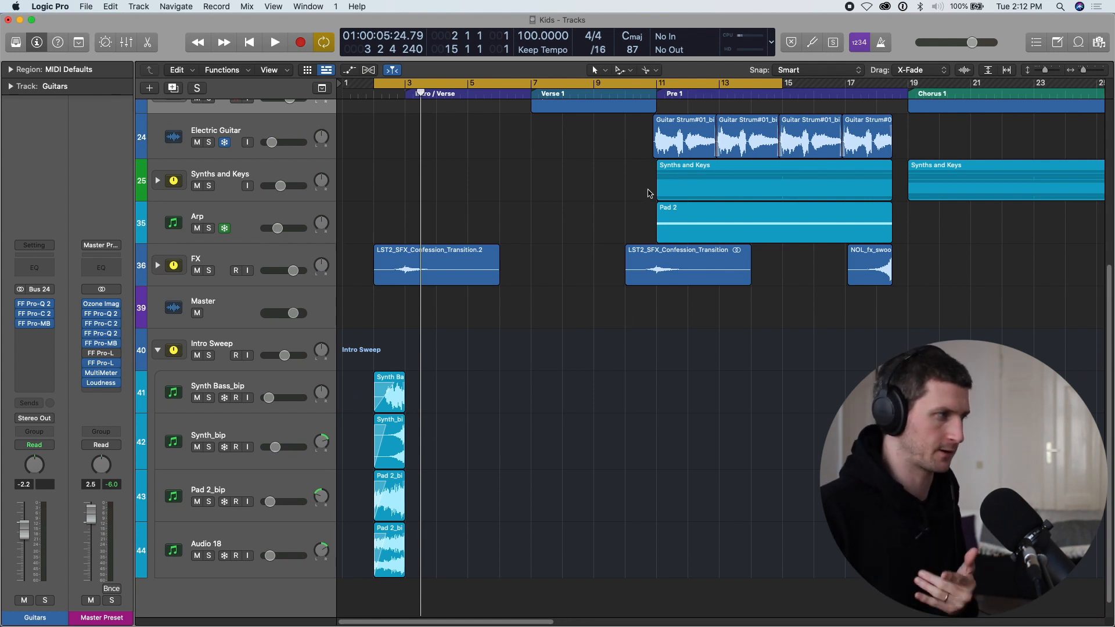
click(302, 386)
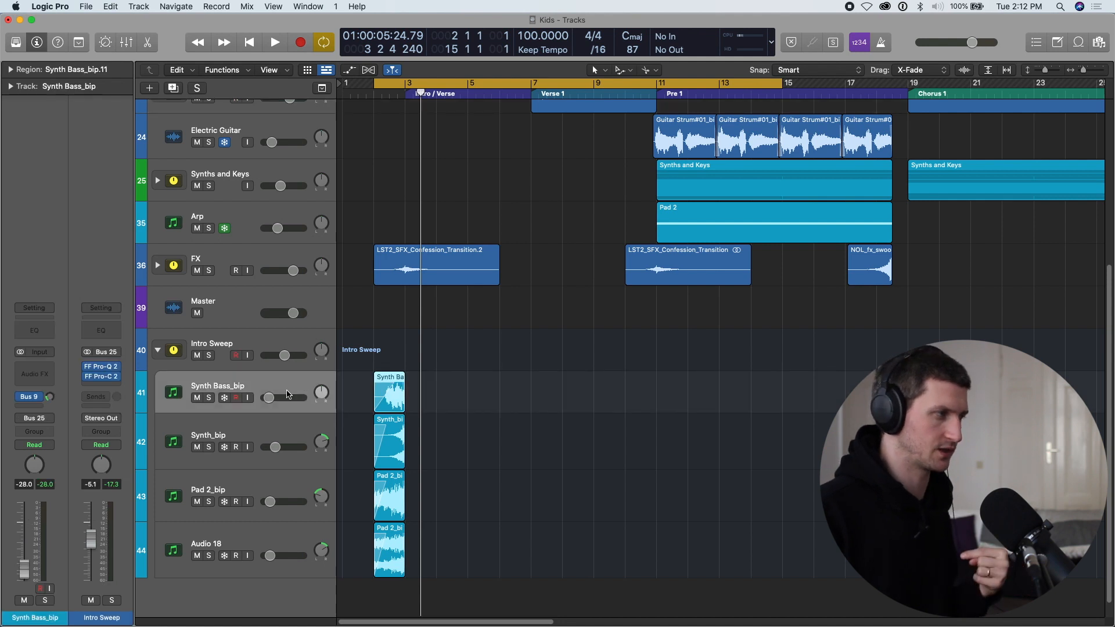
click(731, 182)
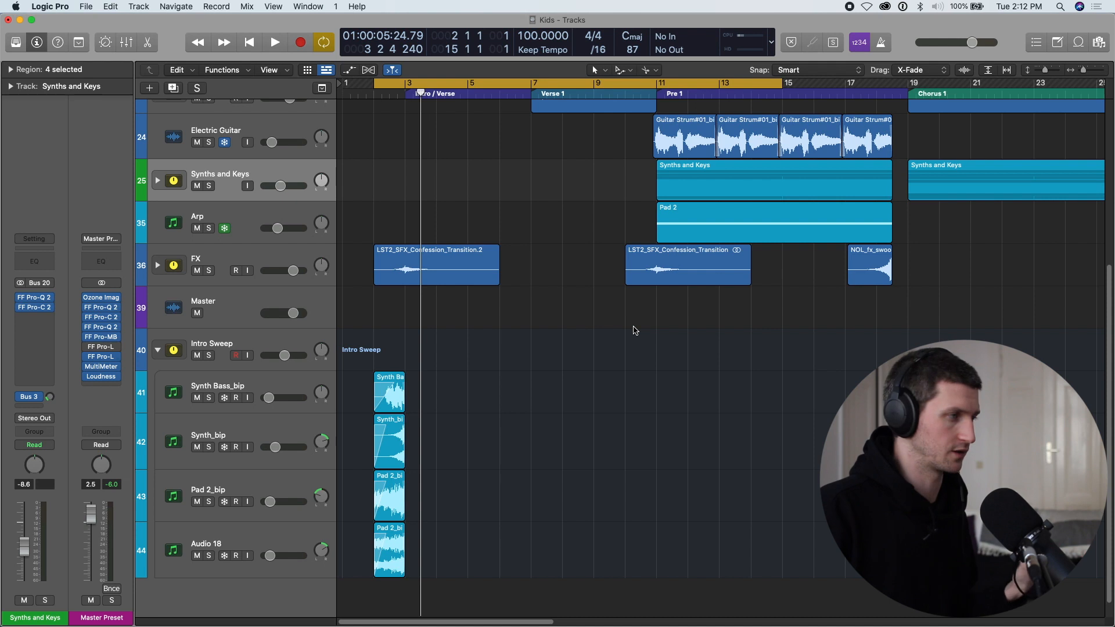
scroll(462, 223, up, 8)
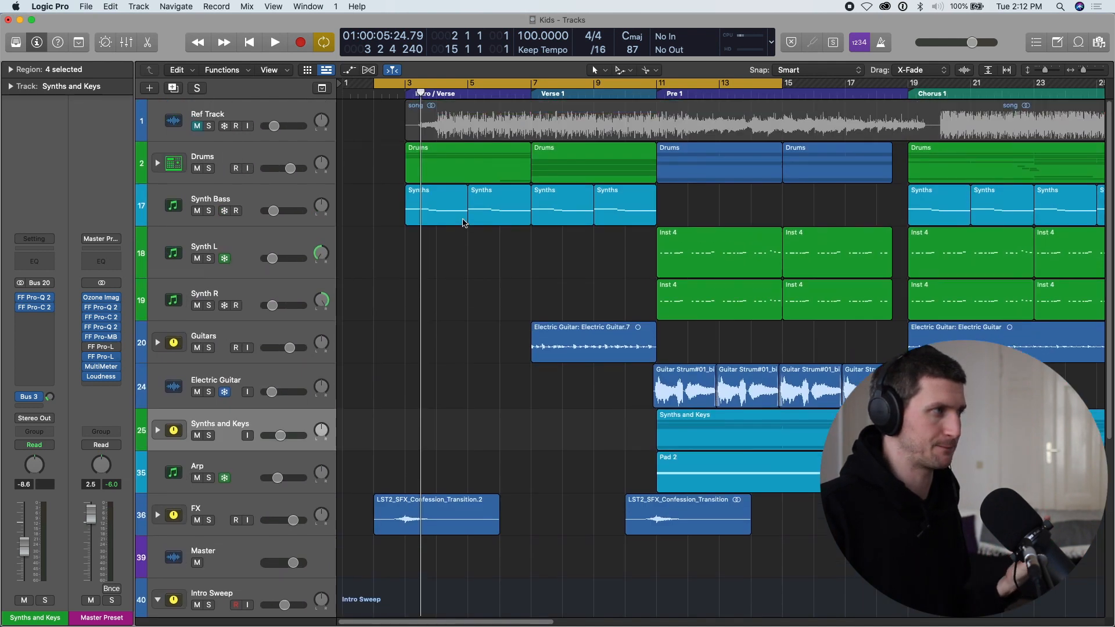
Reposition the playhead in the intro and play the section in a cycle starting at bar 2.
key(c)
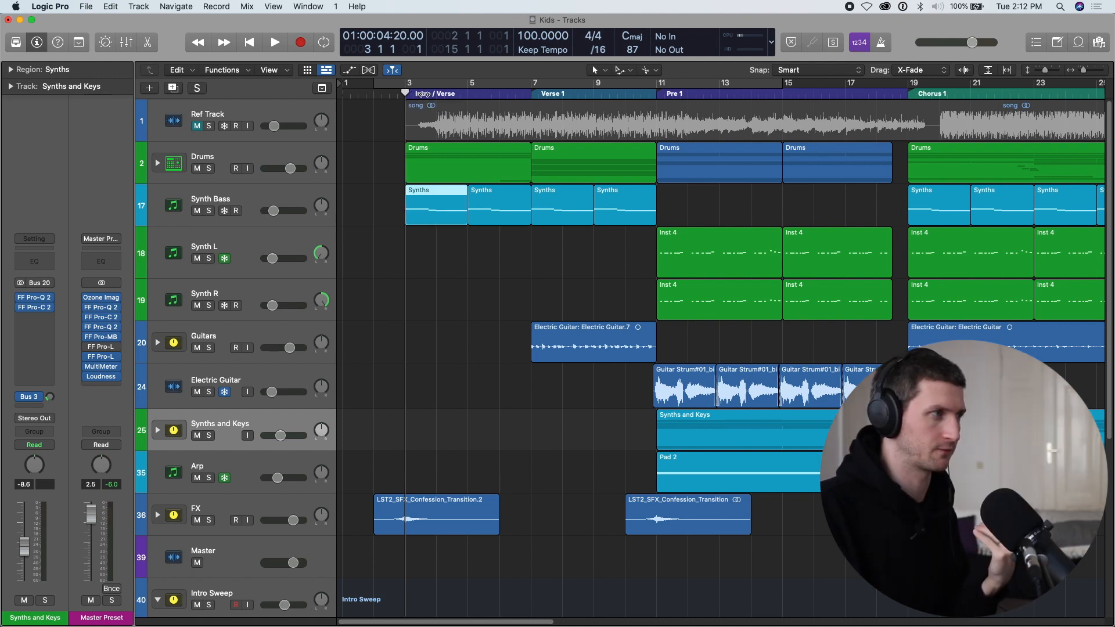
drag(419, 93, 430, 95)
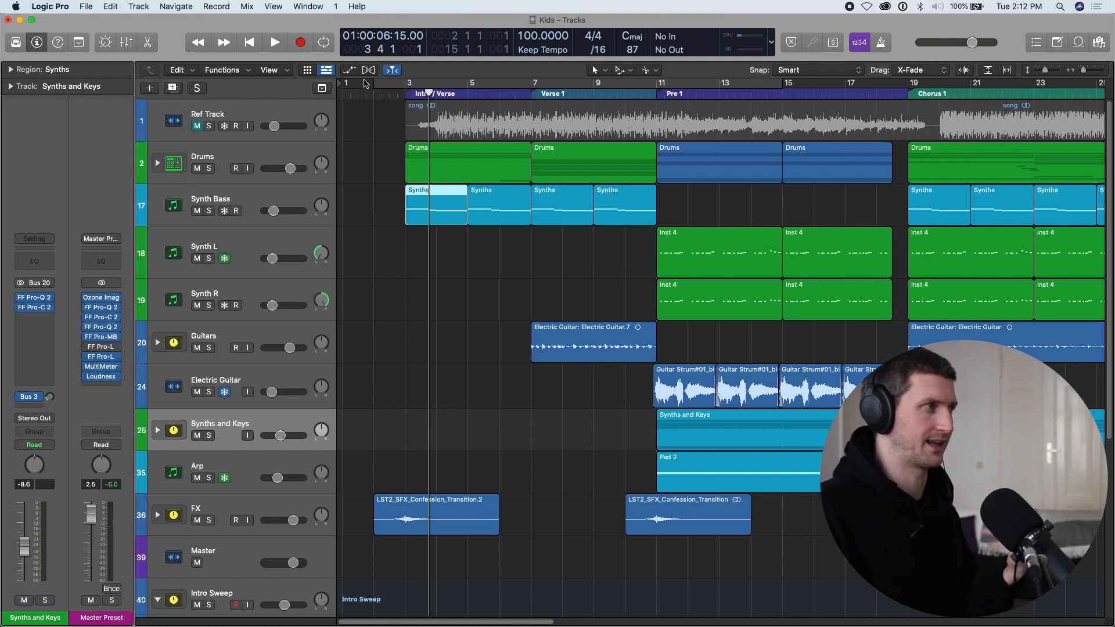
drag(366, 83, 657, 83)
key(space)
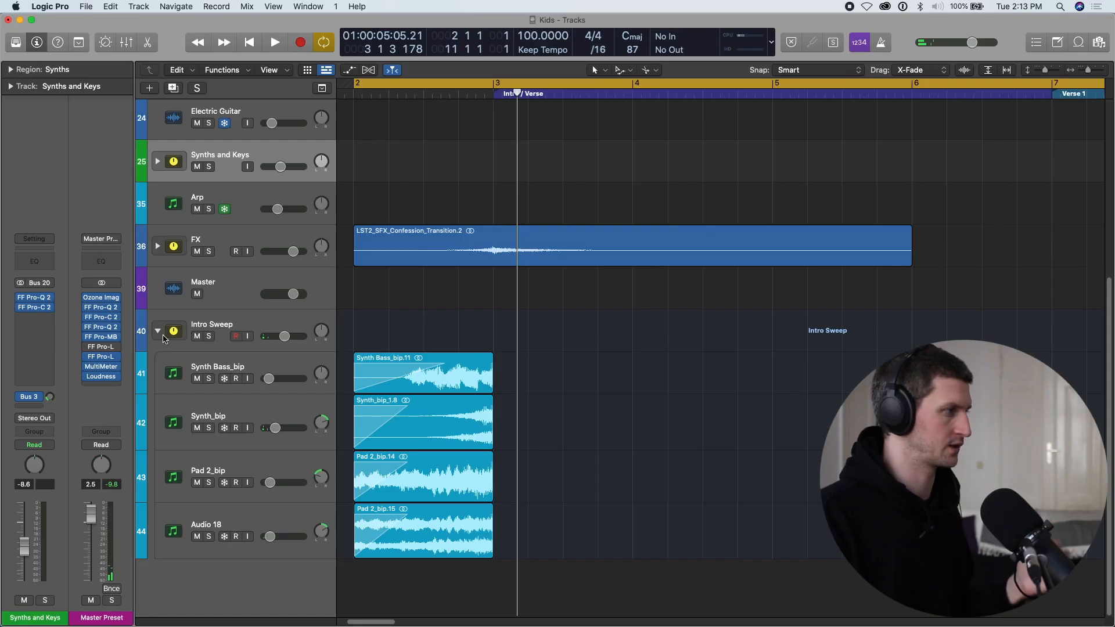
Collapse the Intro Sweep stack and, with cycling off, select the FX track's transition region at bar 2.
click(160, 333)
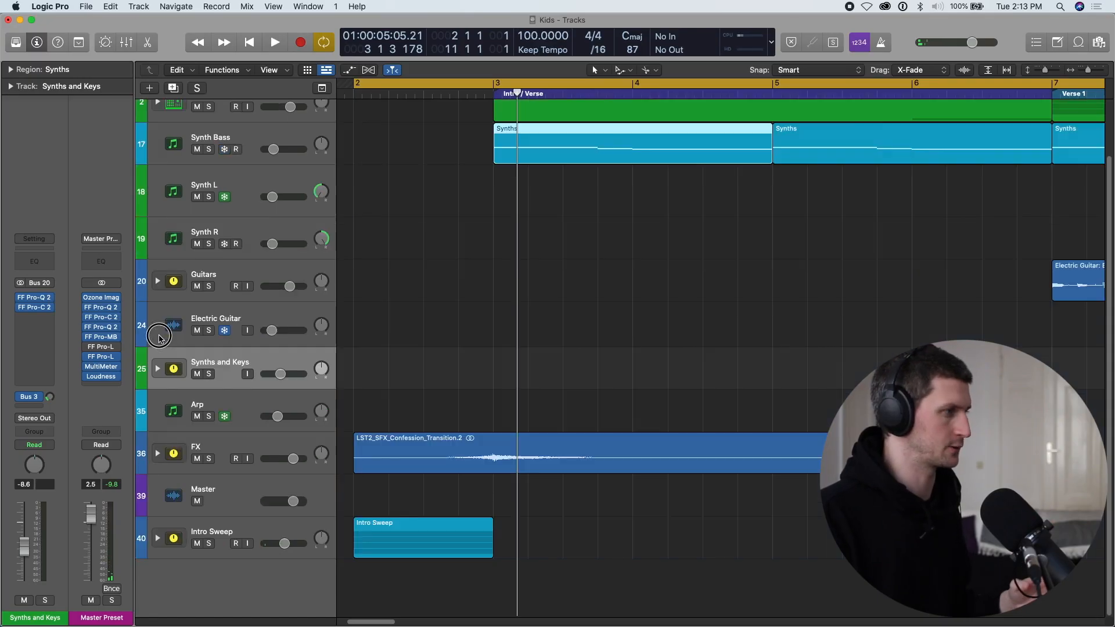
scroll(483, 450, up, 4)
key(super+Left)
key(super+Left)
key(c)
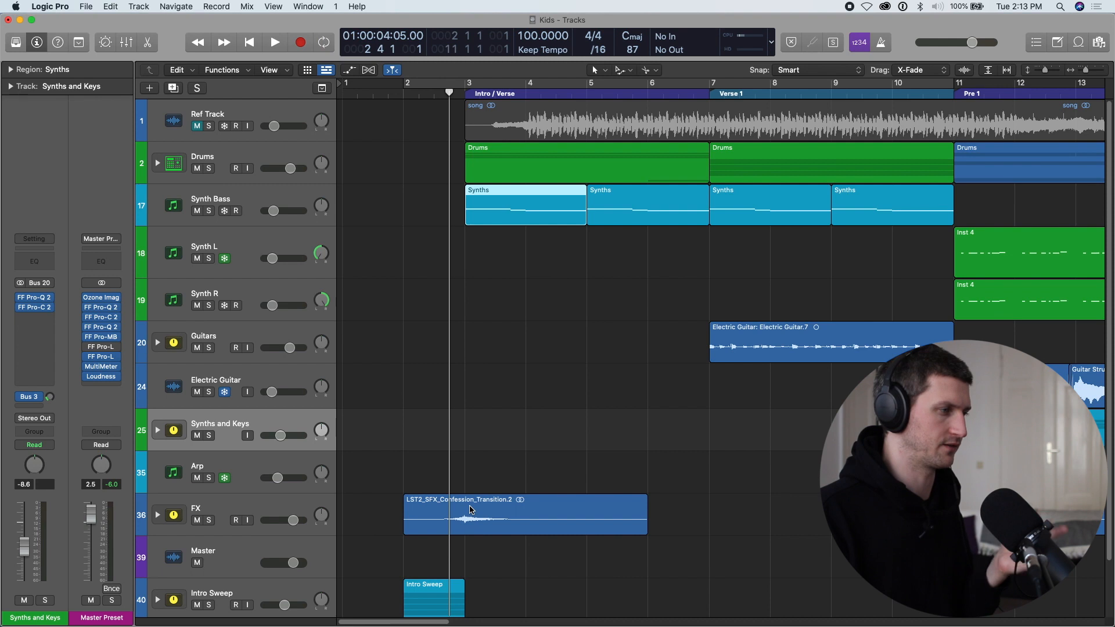
click(471, 509)
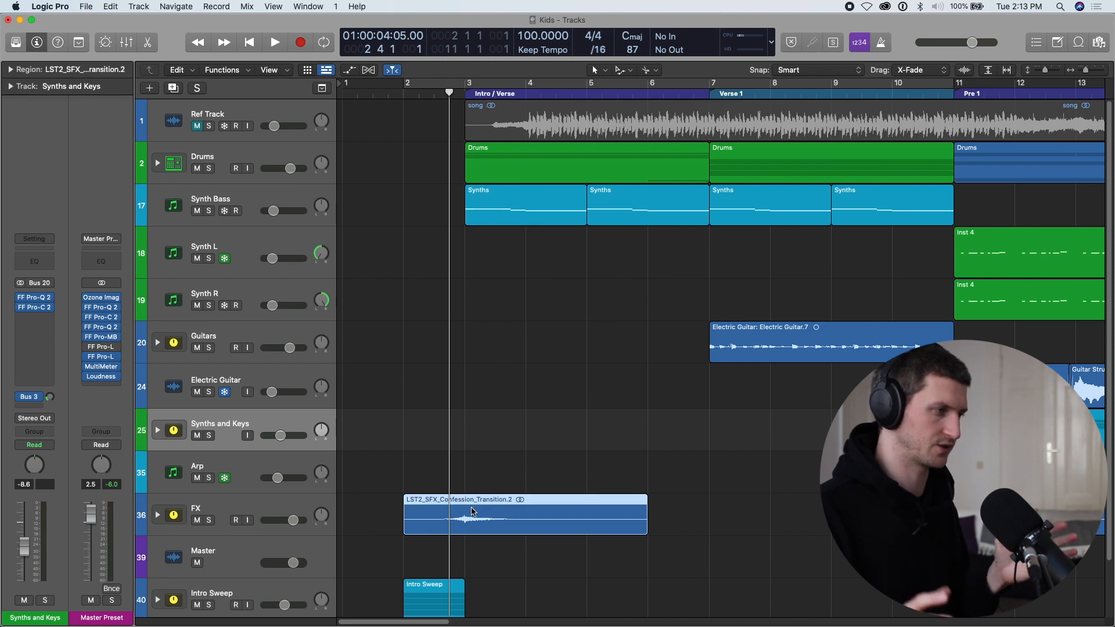
Select the Intro Sweep region at bar 2 and listen to the transition into the Intro / Verse section.
scroll(466, 514, down, 1)
scroll(466, 514, down, 2)
click(454, 545)
key(space)
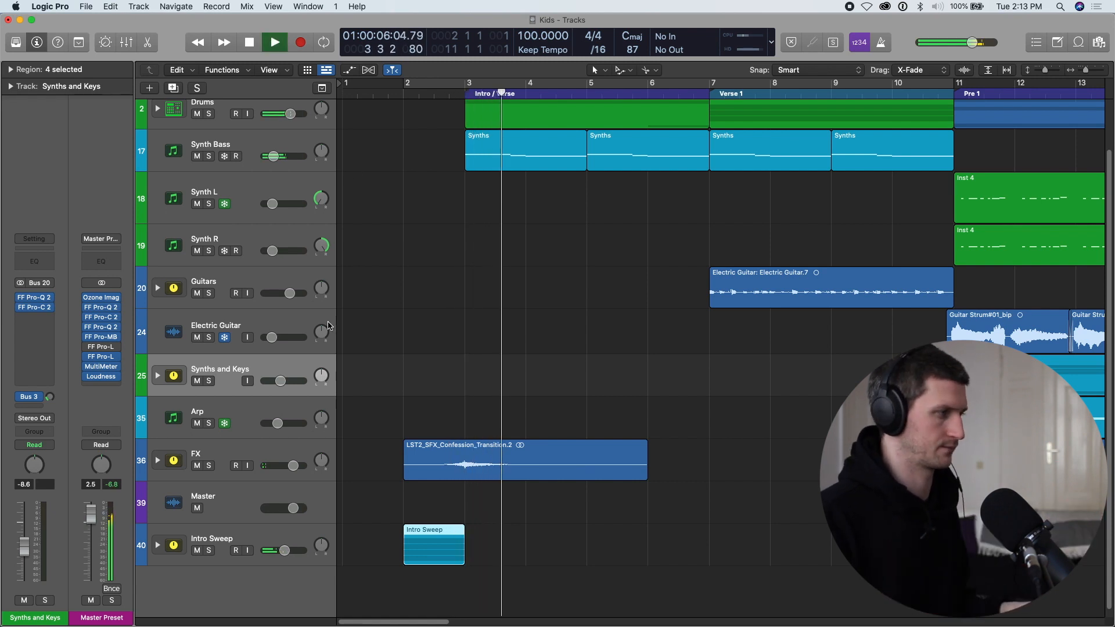
key(space)
Replay the intro sweep from bar 2 with the FX track muted, and unmute and select FX.
click(430, 92)
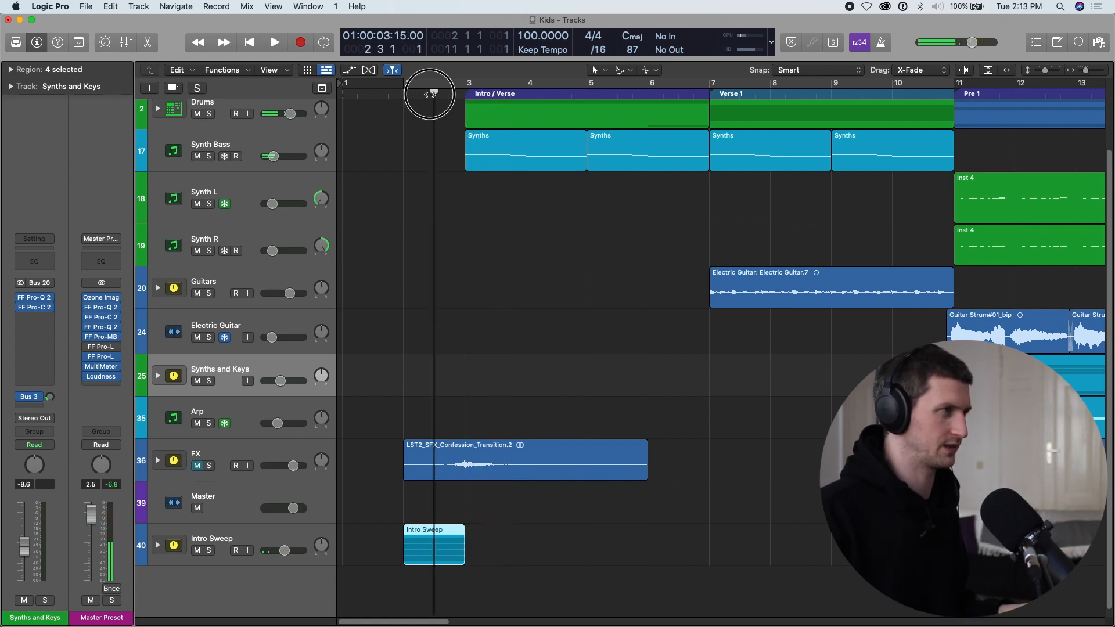
key(space)
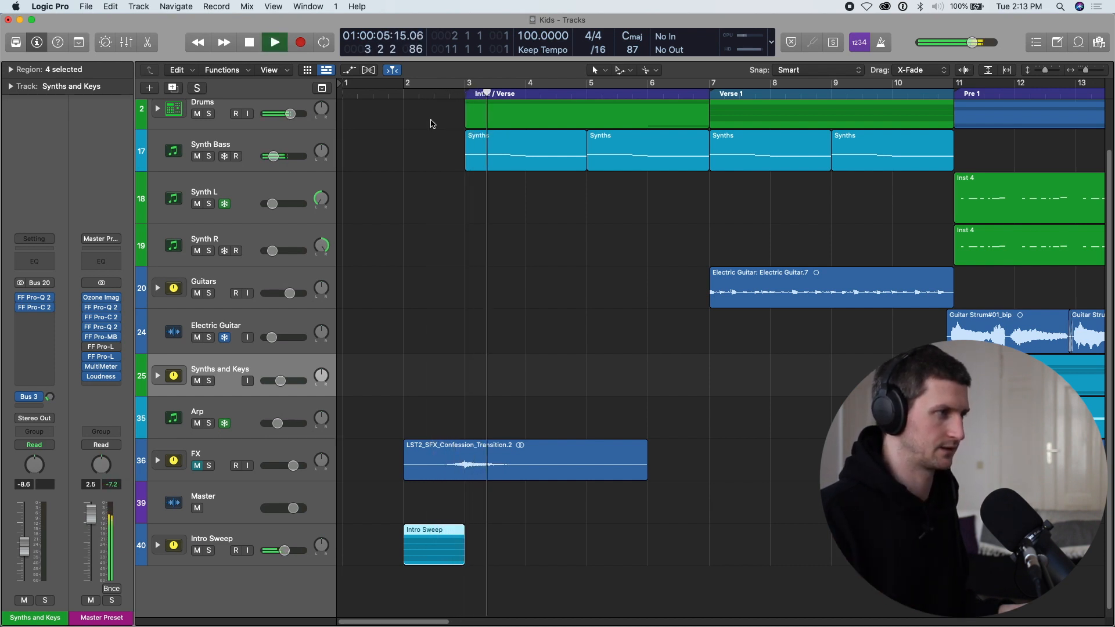
key(space)
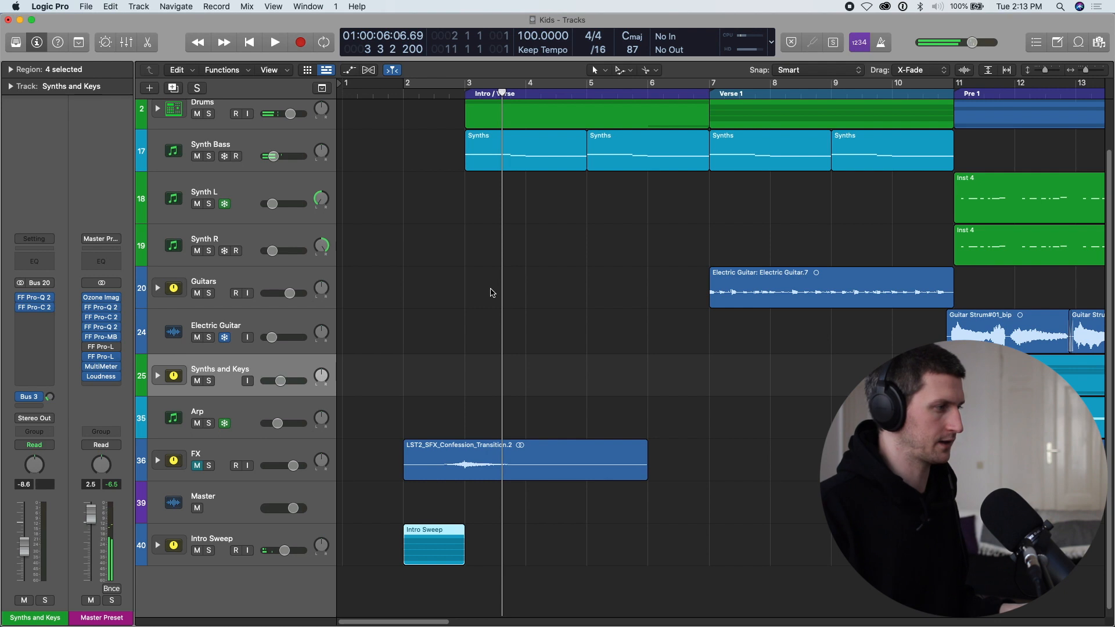
click(199, 469)
click(248, 460)
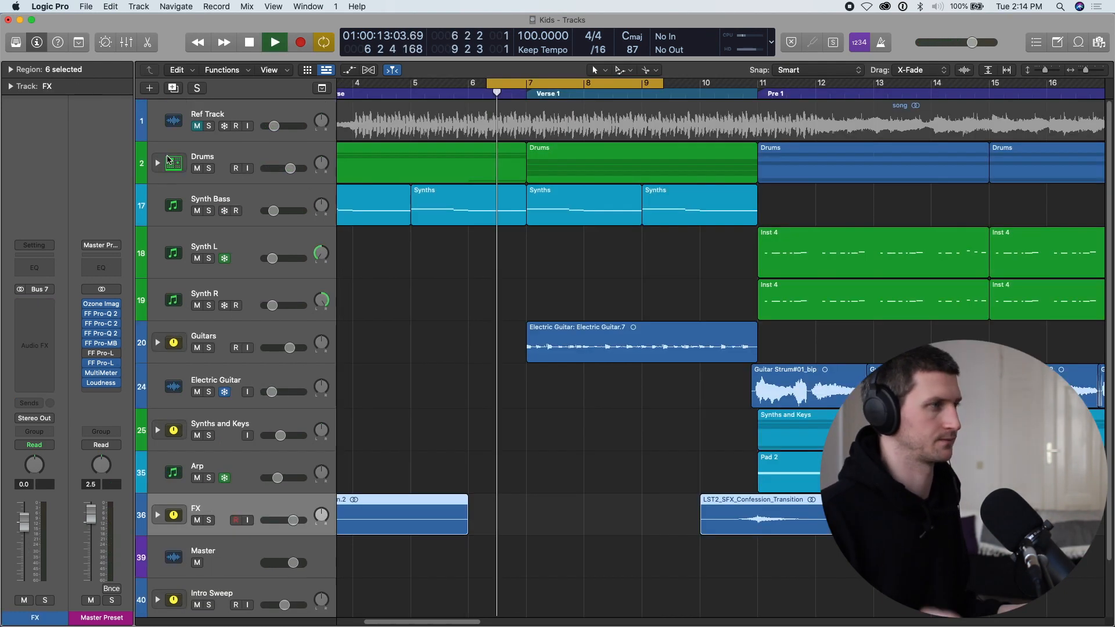
Stop playback in Verse 1 and expand the Drums stack to show the Snare Hit track.
key(space)
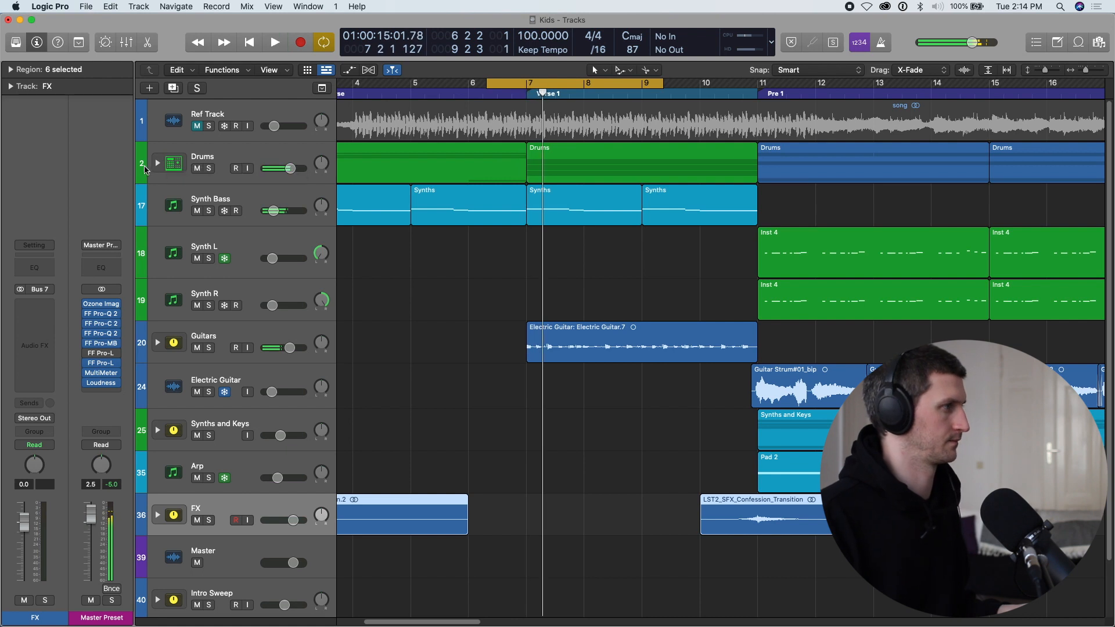
click(157, 165)
scroll(391, 273, down, 10)
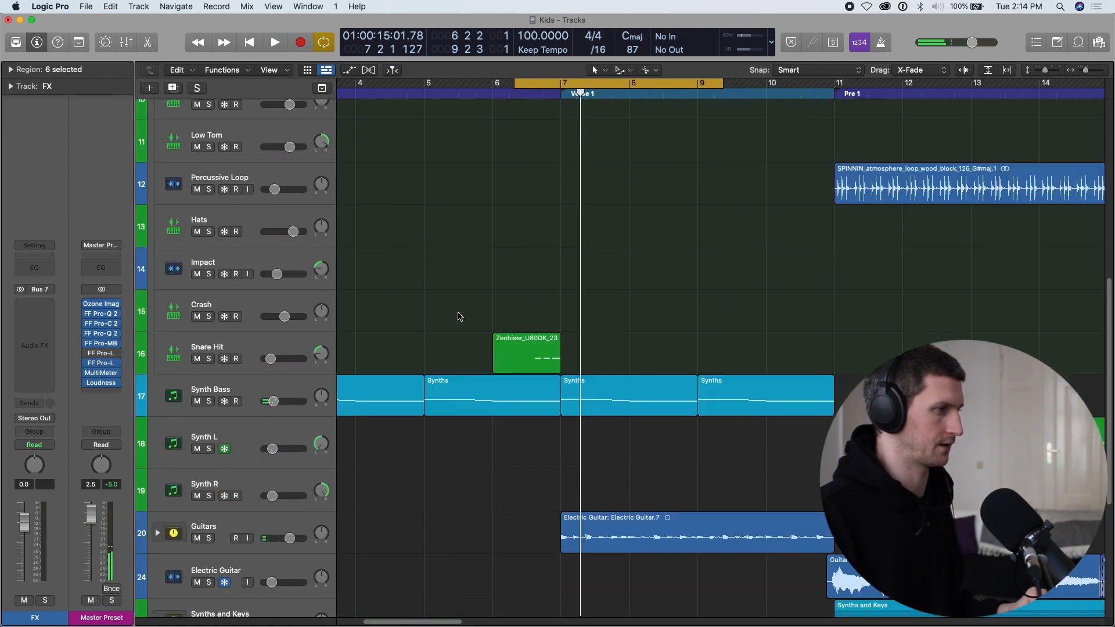
Solo the Snare Hit track, listen to its fill leading into Verse 1, and clear the solo.
click(204, 326)
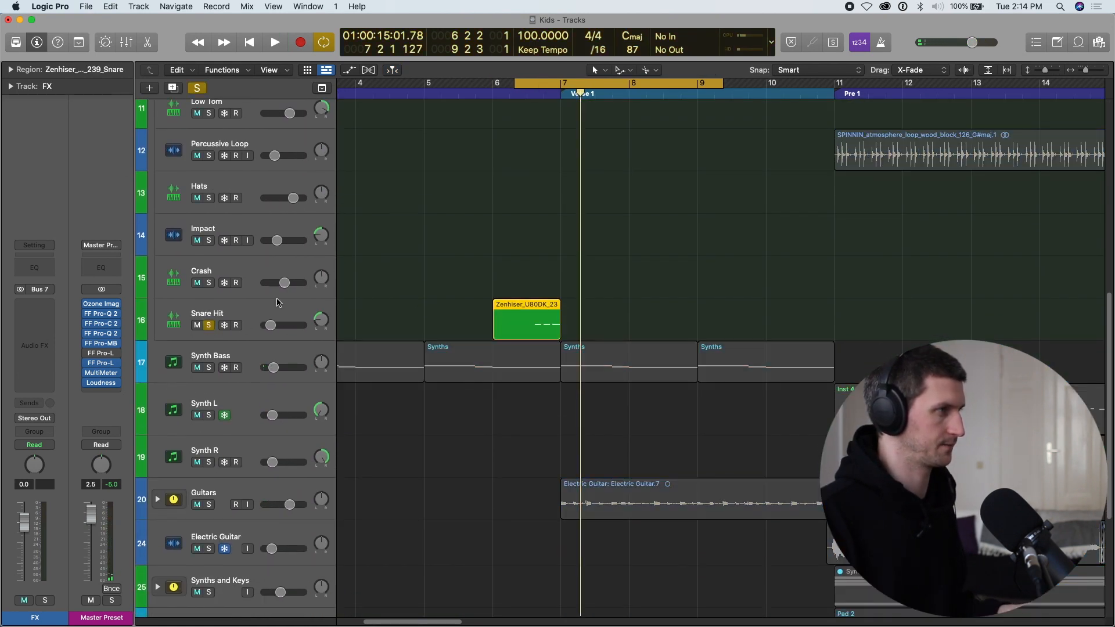
key(space)
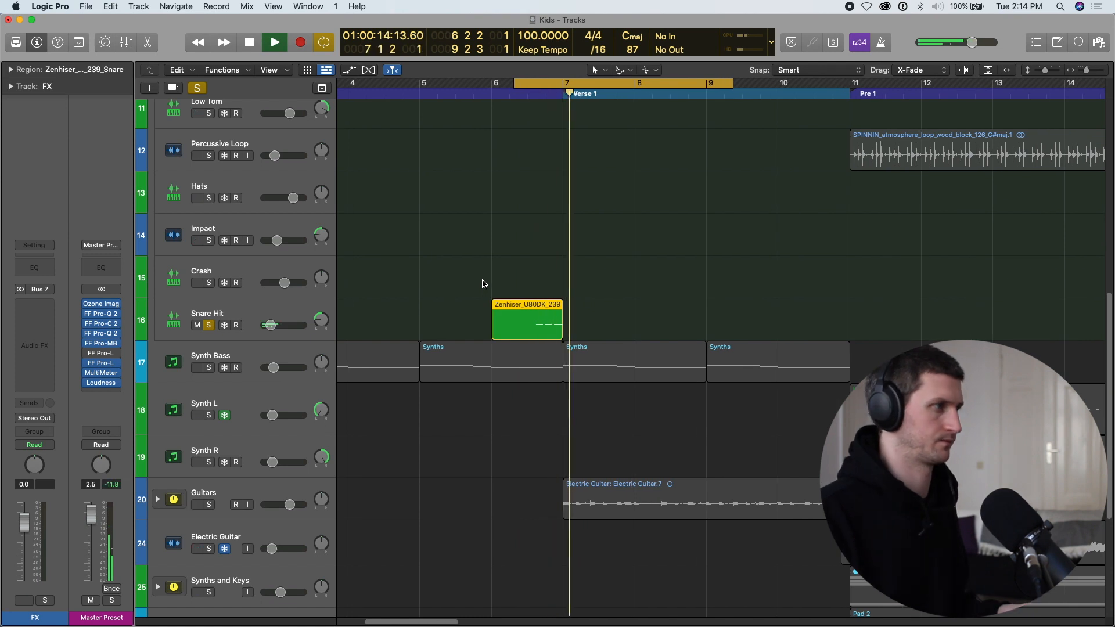
key(space)
click(197, 325)
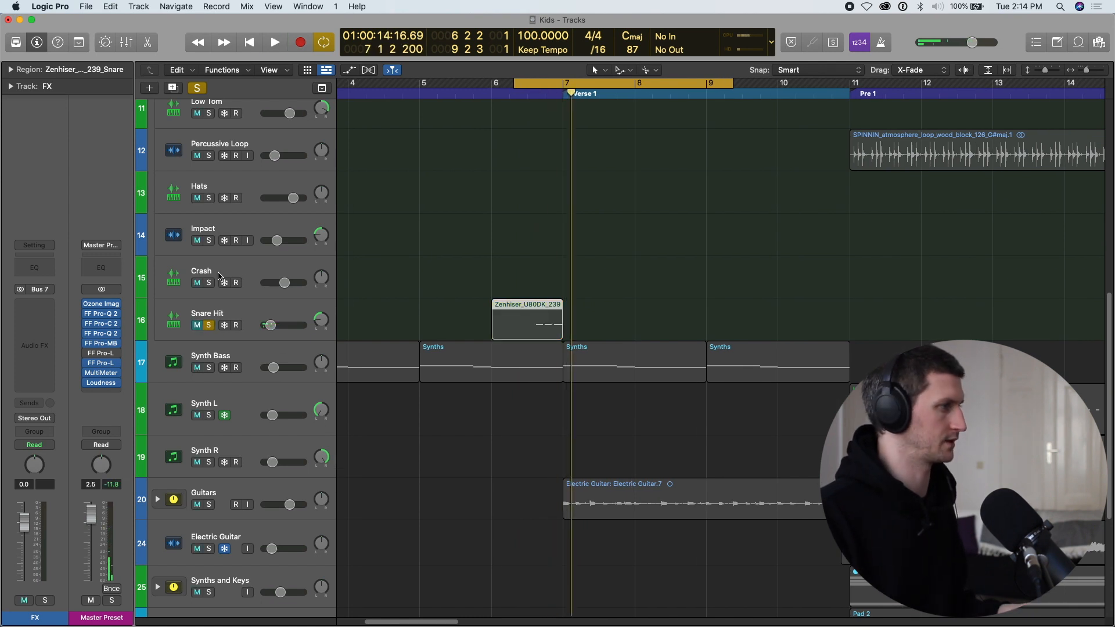
click(199, 326)
click(208, 325)
Play from bar 6 into Verse 1 with the full mix and cycle Verse 1, bars 7 to 11.
scroll(254, 323, up, 1)
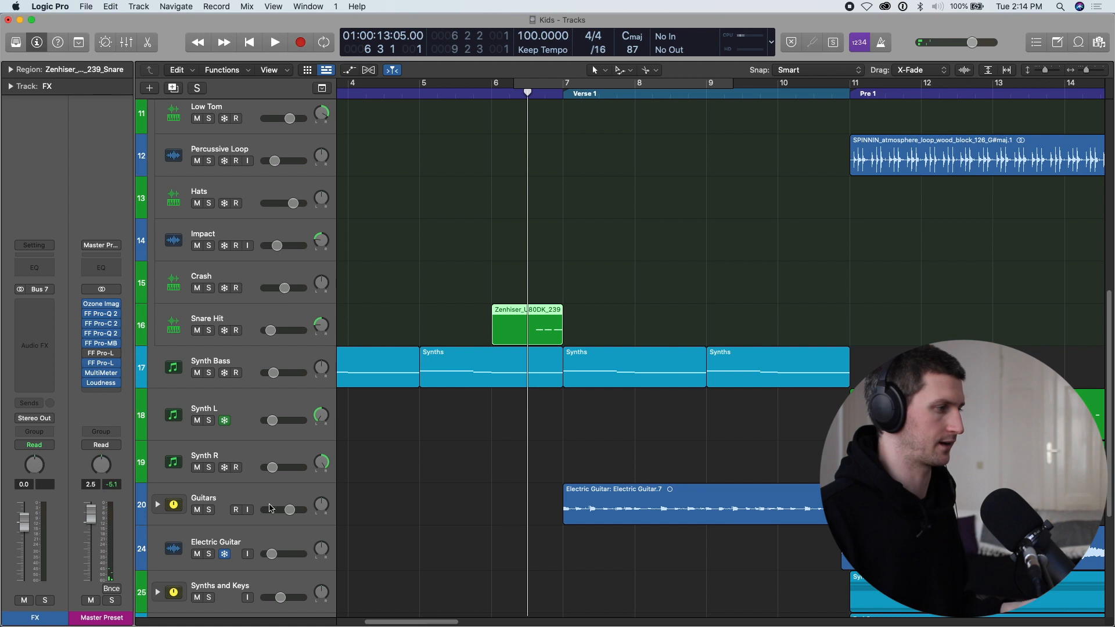
key(space)
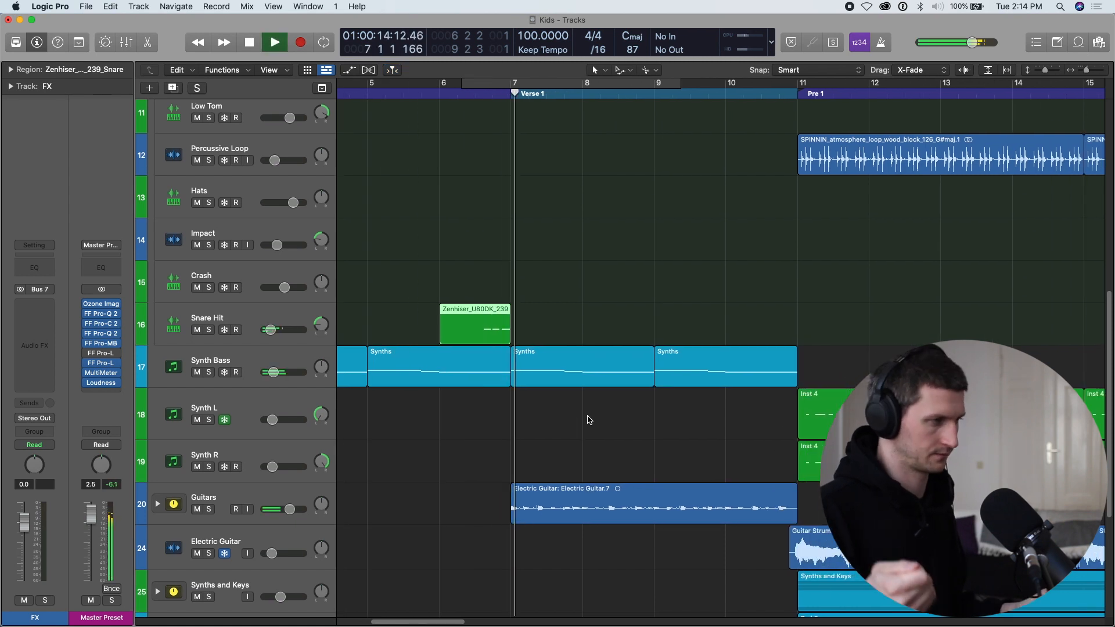
key(super+Up)
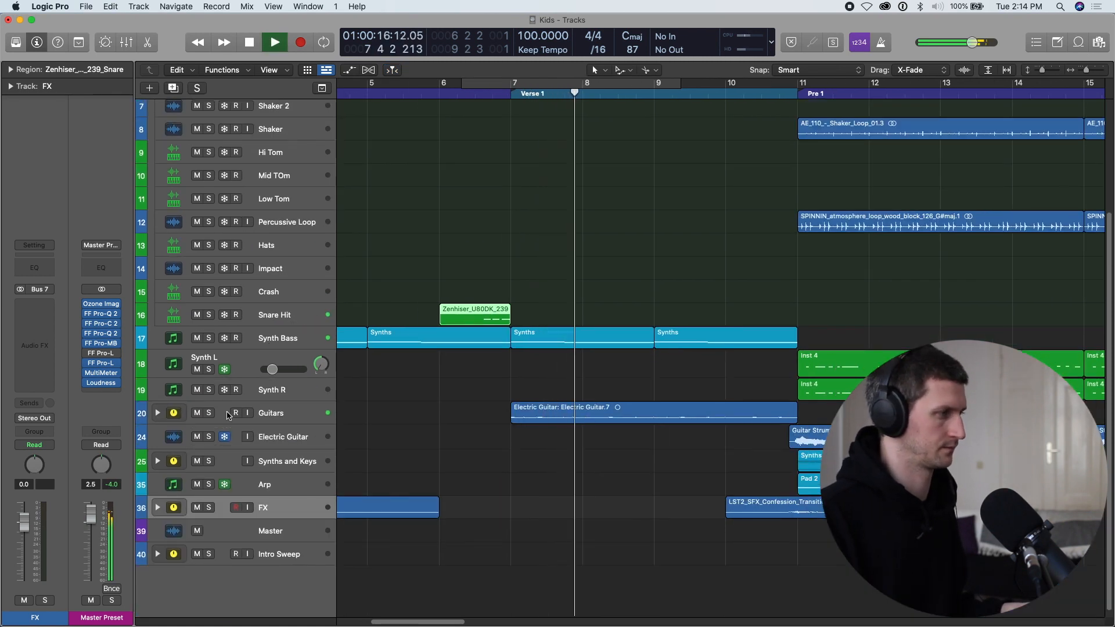
drag(512, 84, 799, 93)
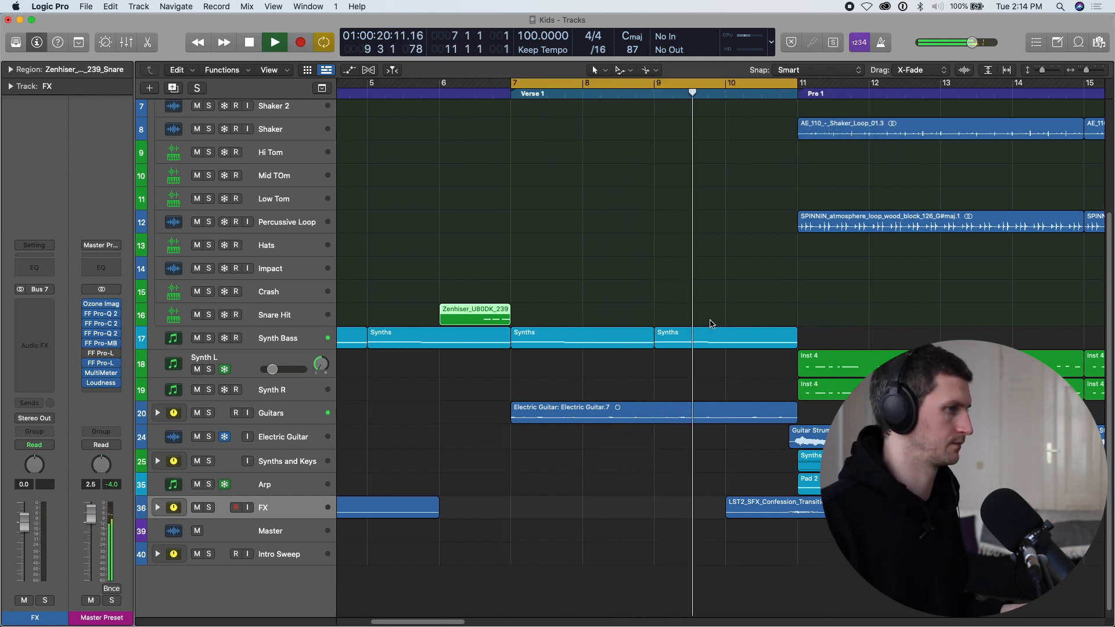
scroll(712, 323, down, 1)
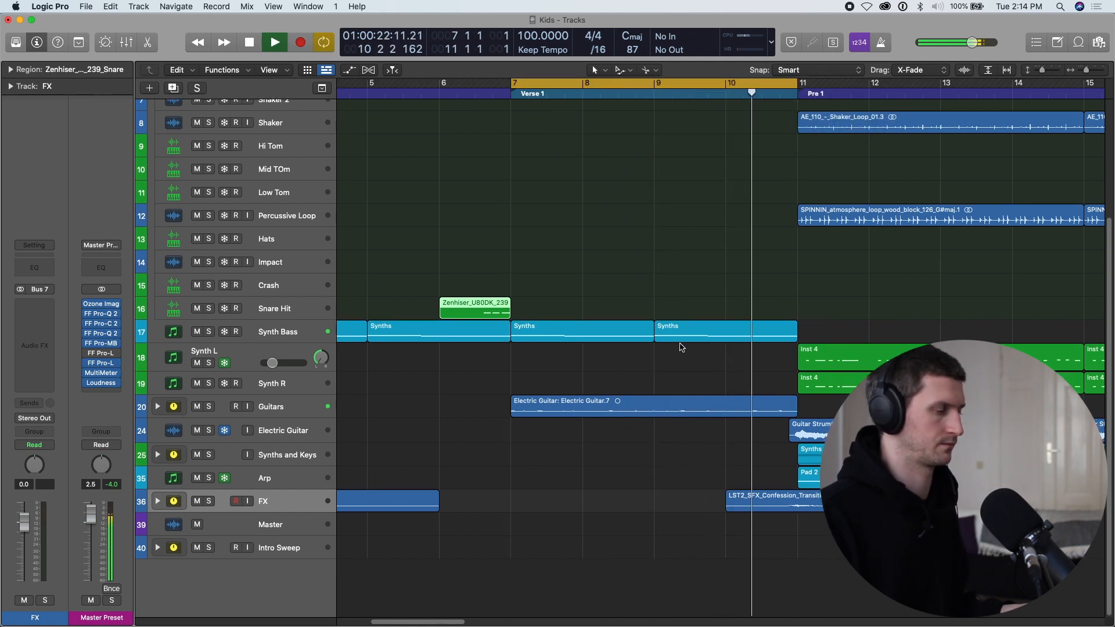
key(space)
Expand the Guitars stack and select its first Electric Guitar track, track 21.
key(super+Down)
key(super+Down)
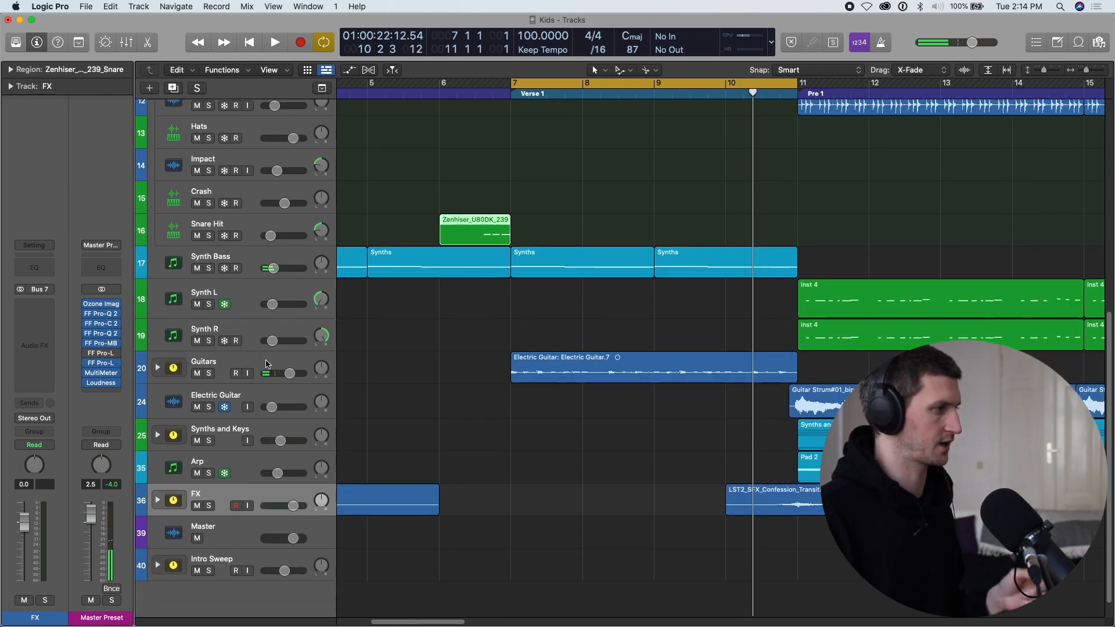
click(266, 363)
click(157, 368)
scroll(300, 384, down, 2)
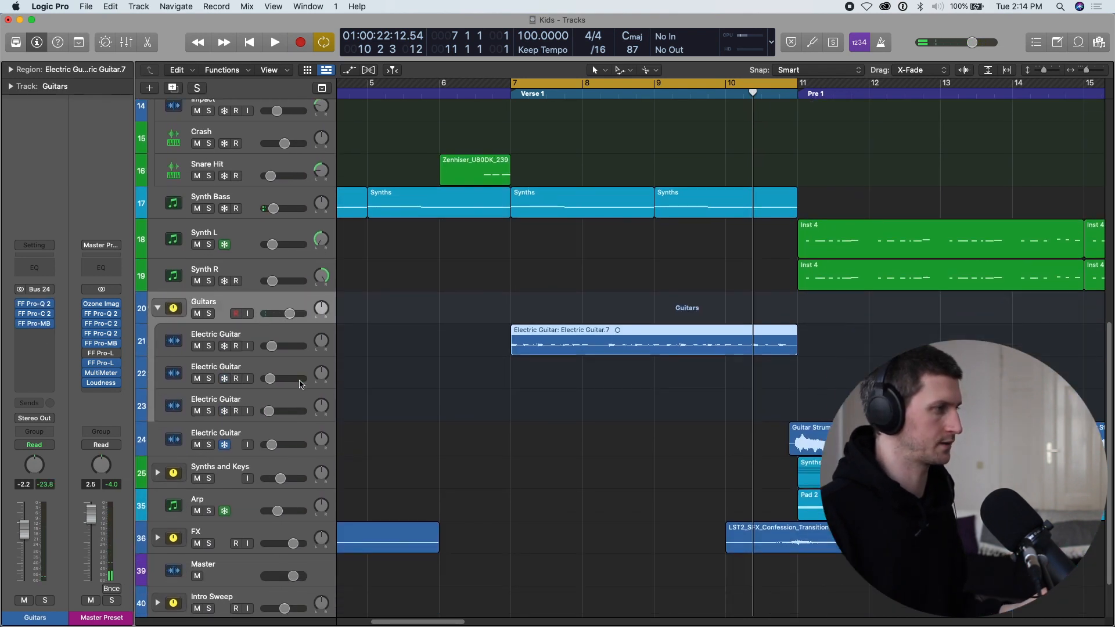
click(280, 343)
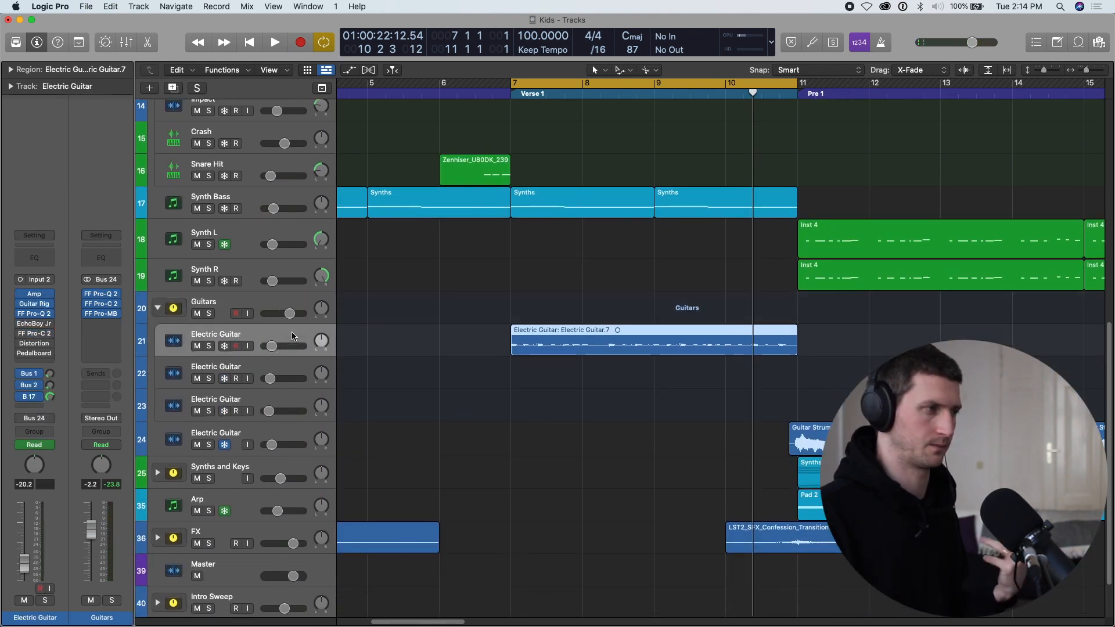
Solo the first Electric Guitar track and review its FF Pro-Q 2 low-cut EQ.
click(209, 347)
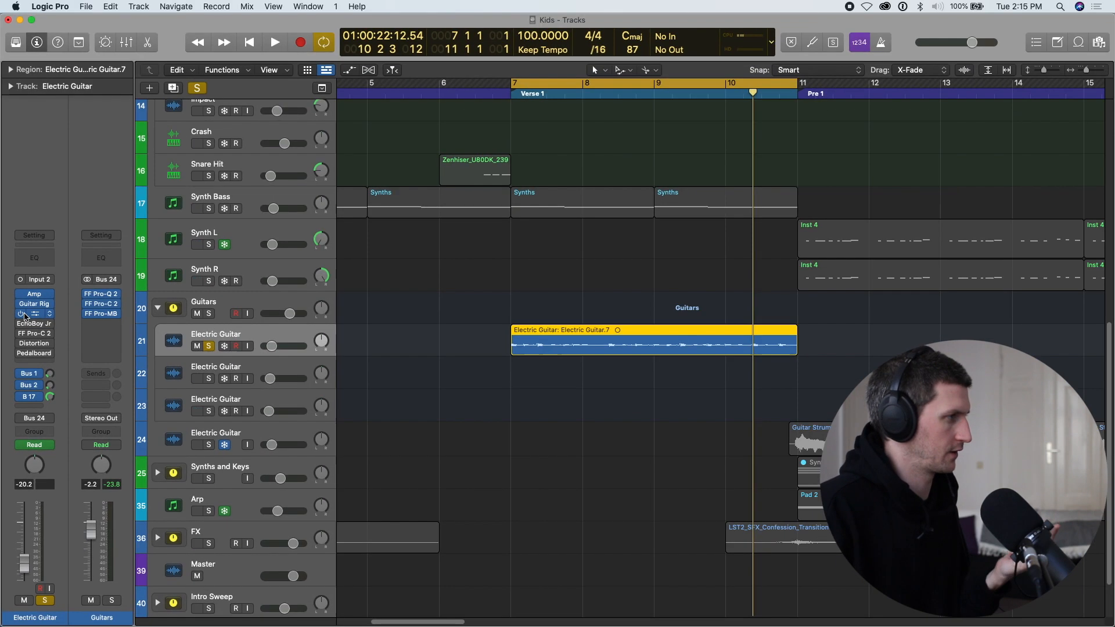
click(32, 313)
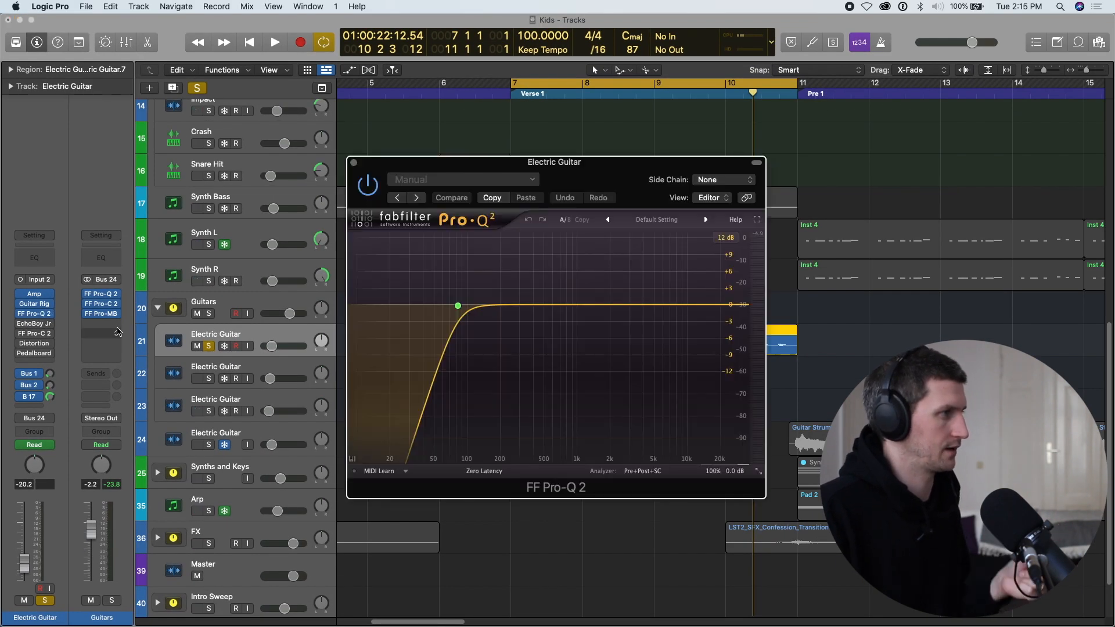
click(354, 163)
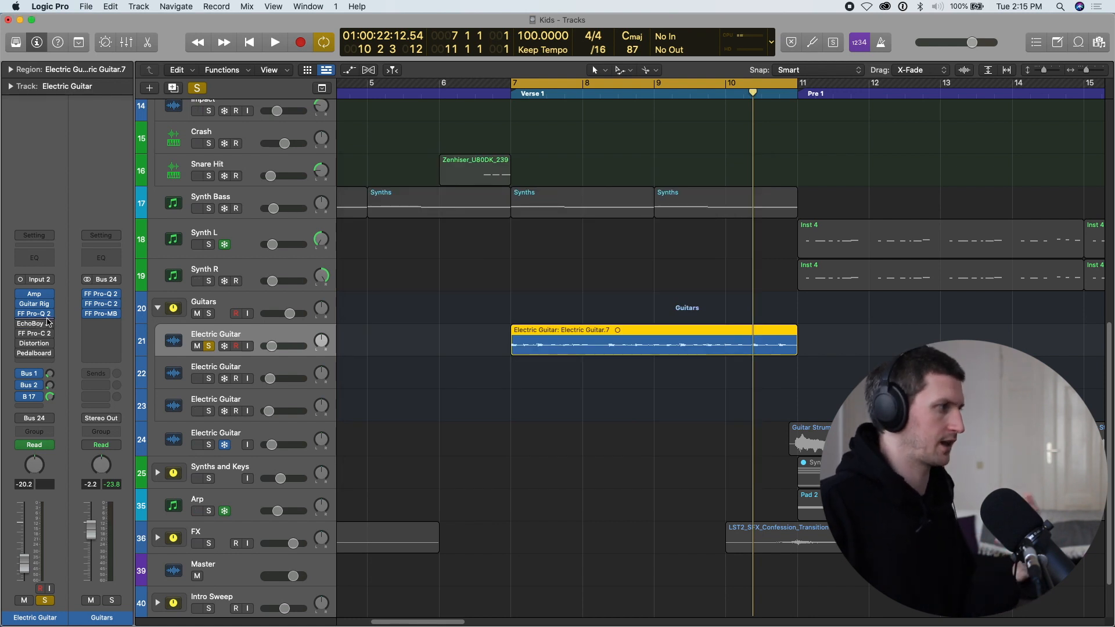
Review the first Electric Guitar track's Pedalboard with the Vintage Drive pedal and its Bus 17 send to the Wide channel.
click(35, 353)
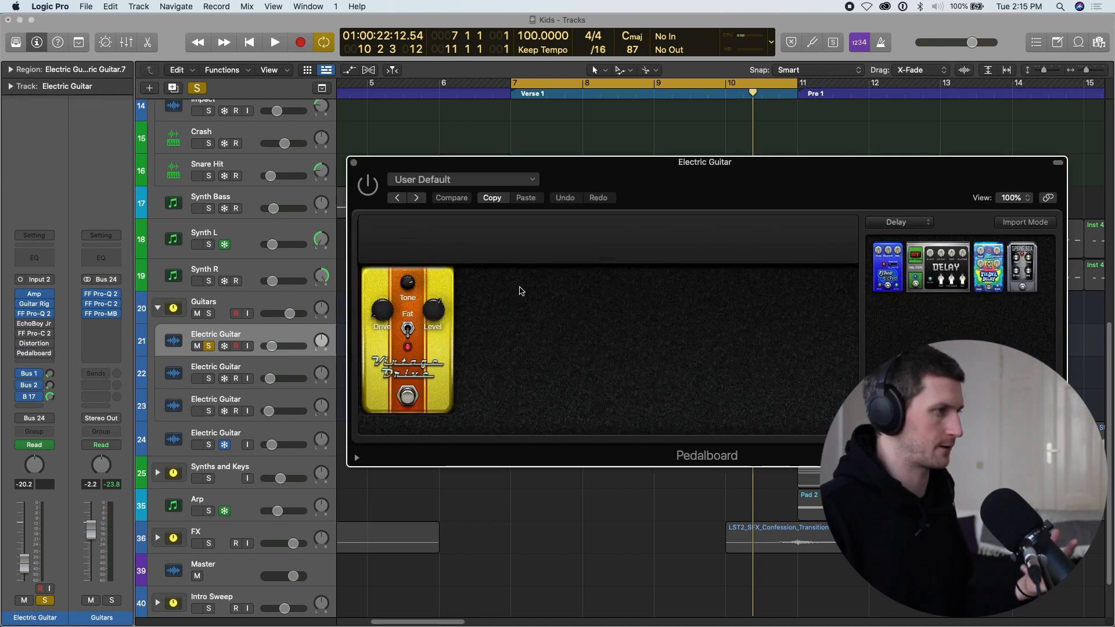
click(354, 161)
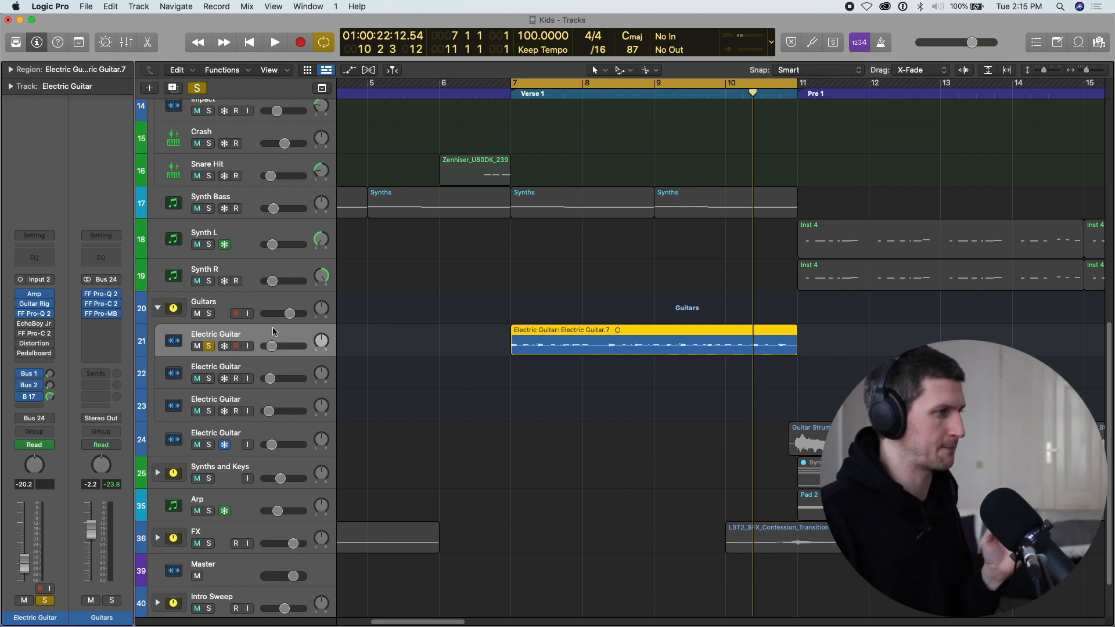
click(49, 396)
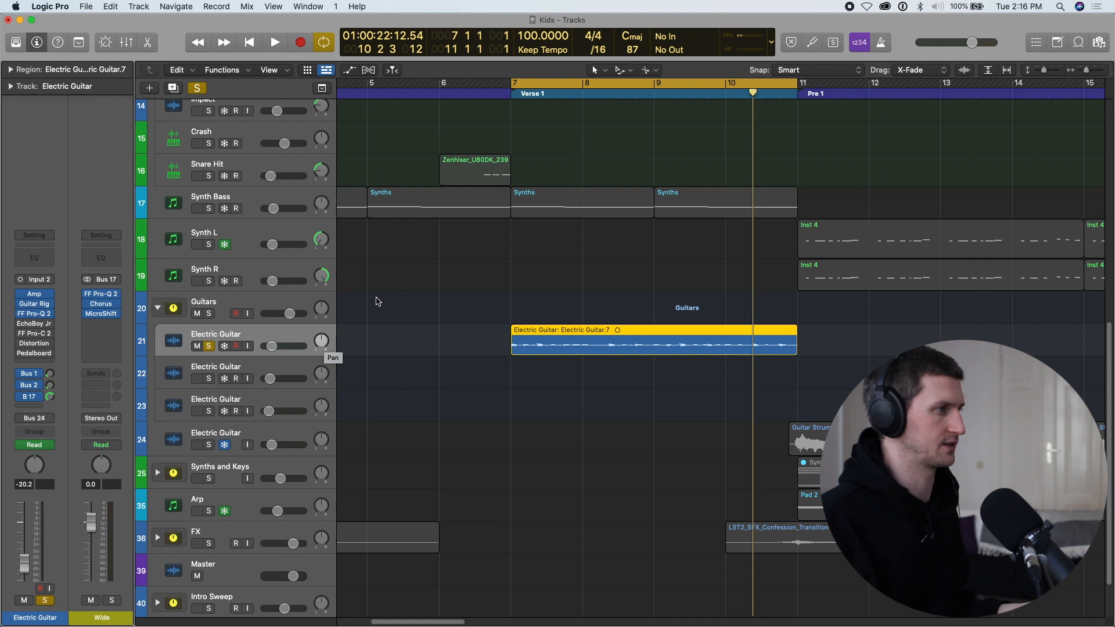
Clear the solo and play Verse 1 into Pre 1 with the full mix.
click(209, 208)
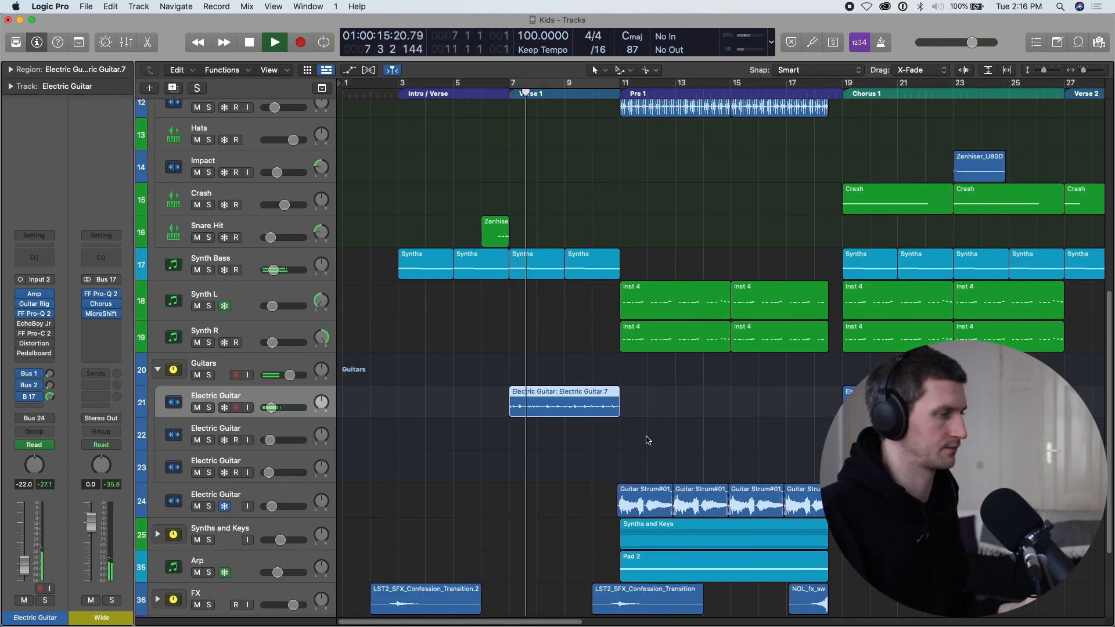
key(super+Up)
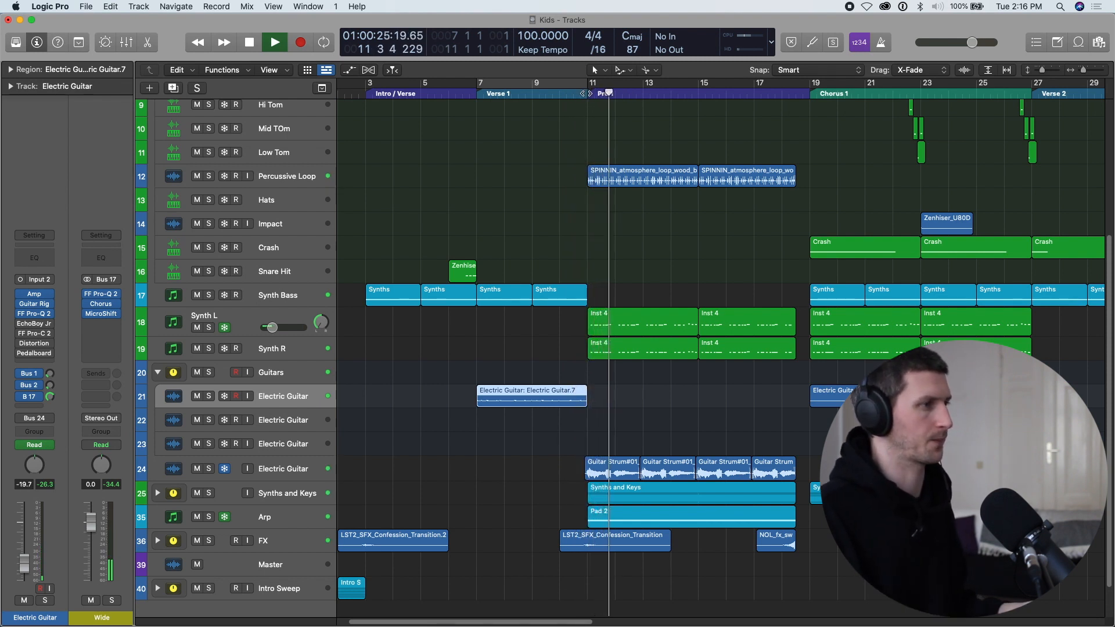
key(space)
Set the cycle range around Pre 1, from bar 11 to bar 20.
click(586, 94)
drag(572, 85, 943, 81)
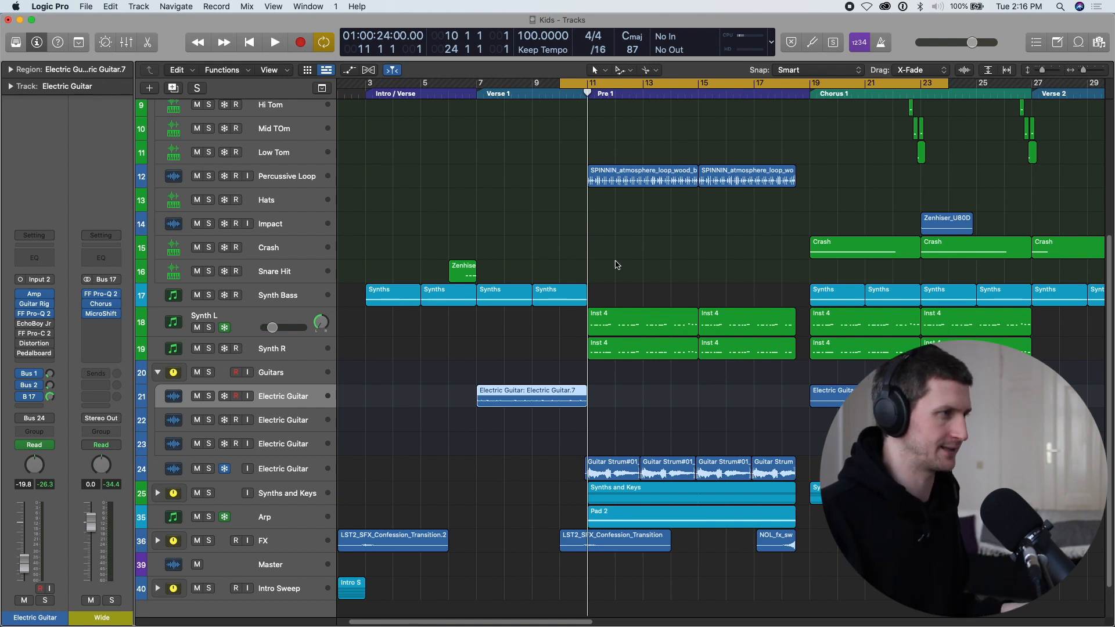
click(581, 292)
mouse_move(591, 297)
mouse_down()
mouse_move(813, 302)
mouse_move(575, 307)
mouse_move(586, 306)
mouse_up()
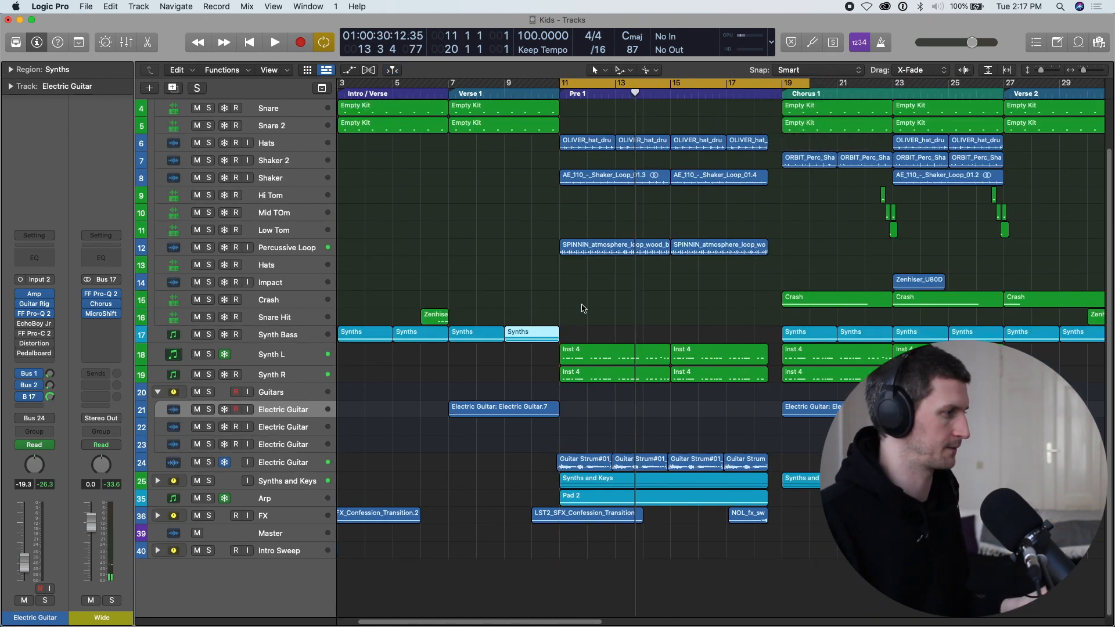
Solo the Synths and Keys stack with the Guitars and Drums stacks collapsed, and play Pre 1.
click(209, 482)
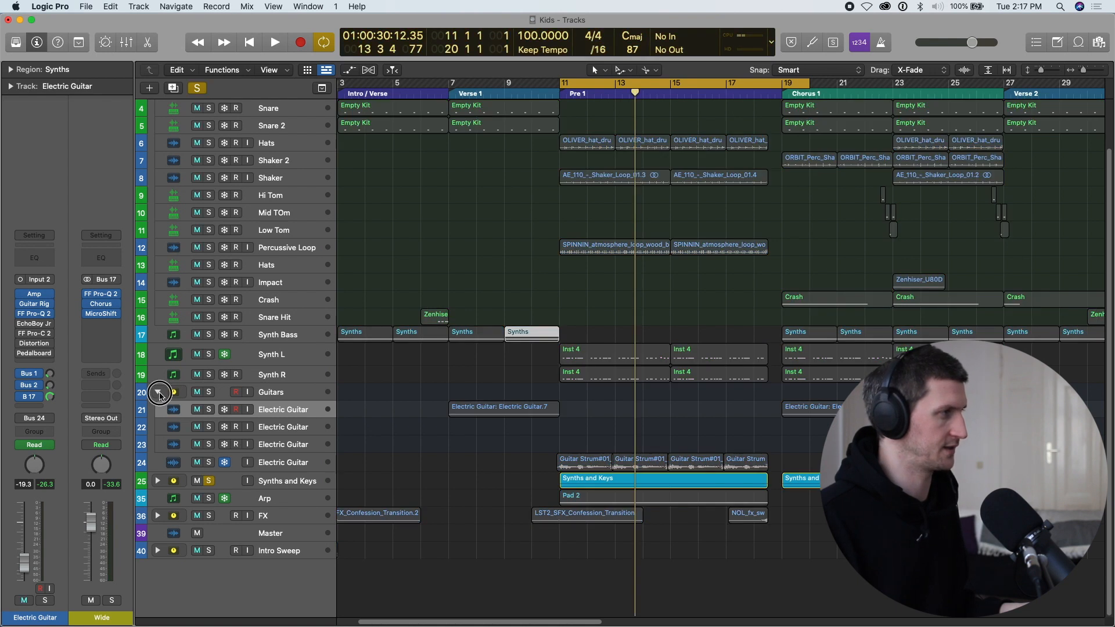
click(158, 394)
click(157, 127)
scroll(271, 250, up, 3)
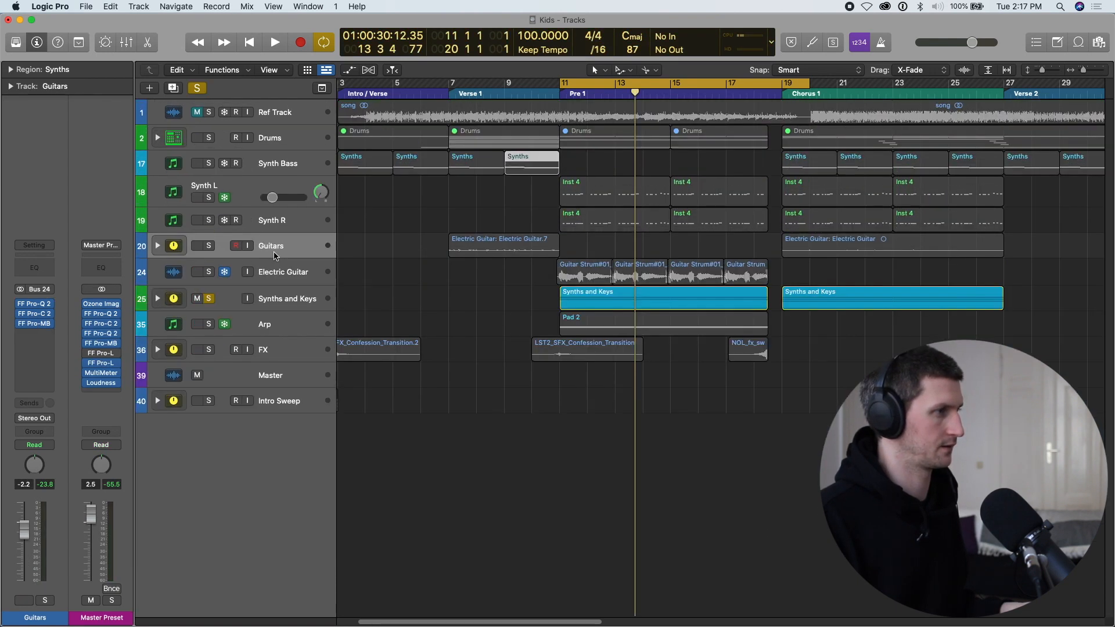
key(space)
scroll(626, 369, up, 3)
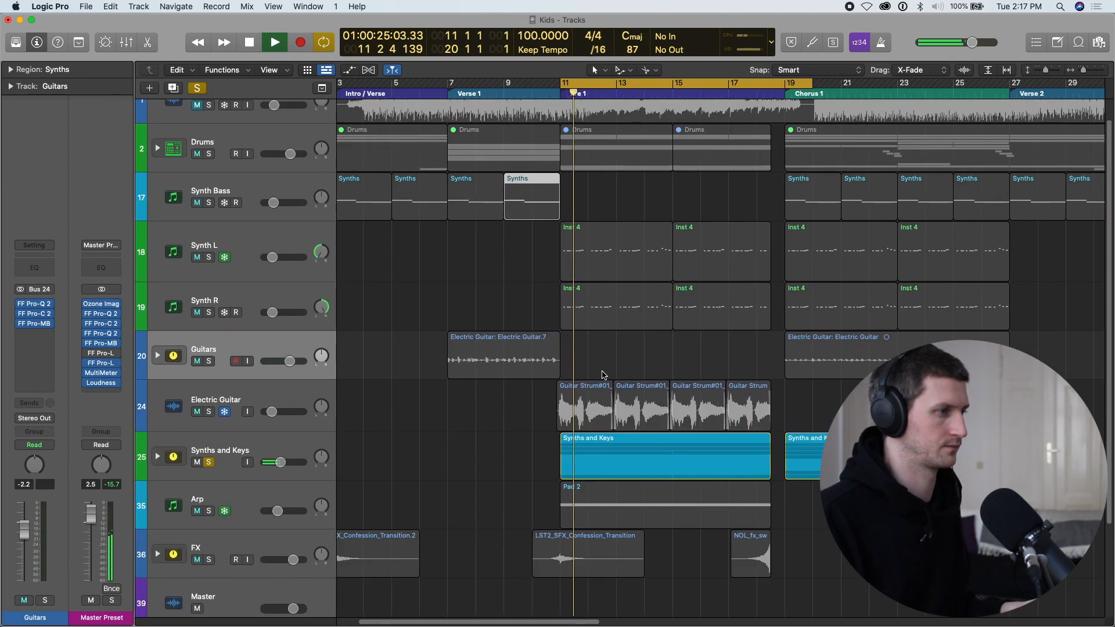
Expand the Synths and Keys stack and solo only its Pad 1 and Pad 2 tracks.
scroll(615, 369, down, 4)
click(260, 334)
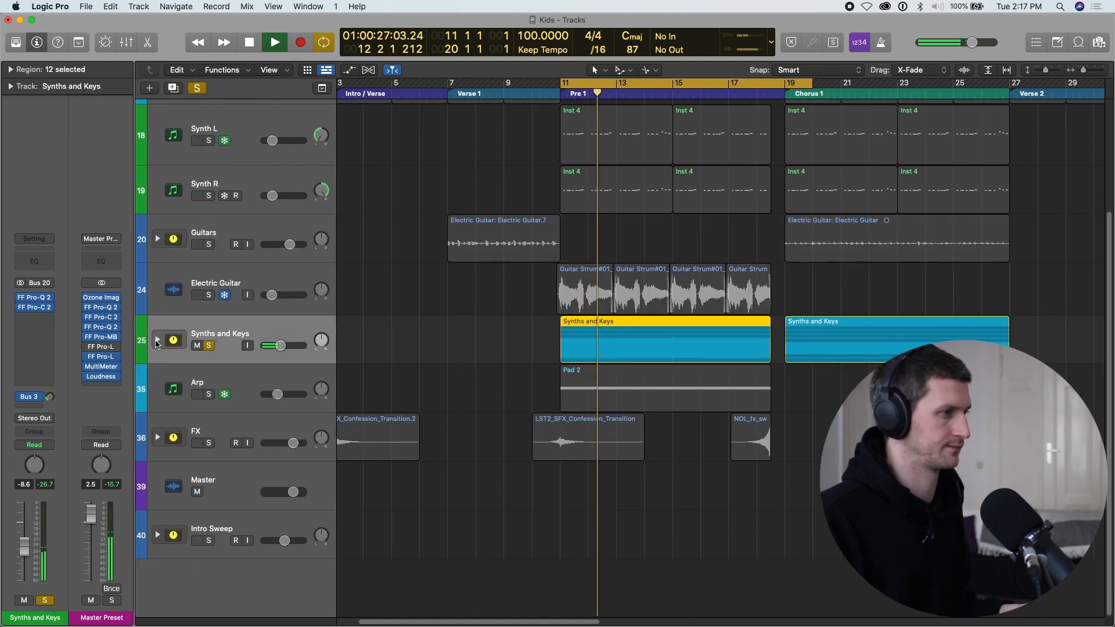
click(158, 340)
scroll(360, 222, down, 5)
scroll(360, 221, up, 2)
key(space)
drag(209, 198, 209, 246)
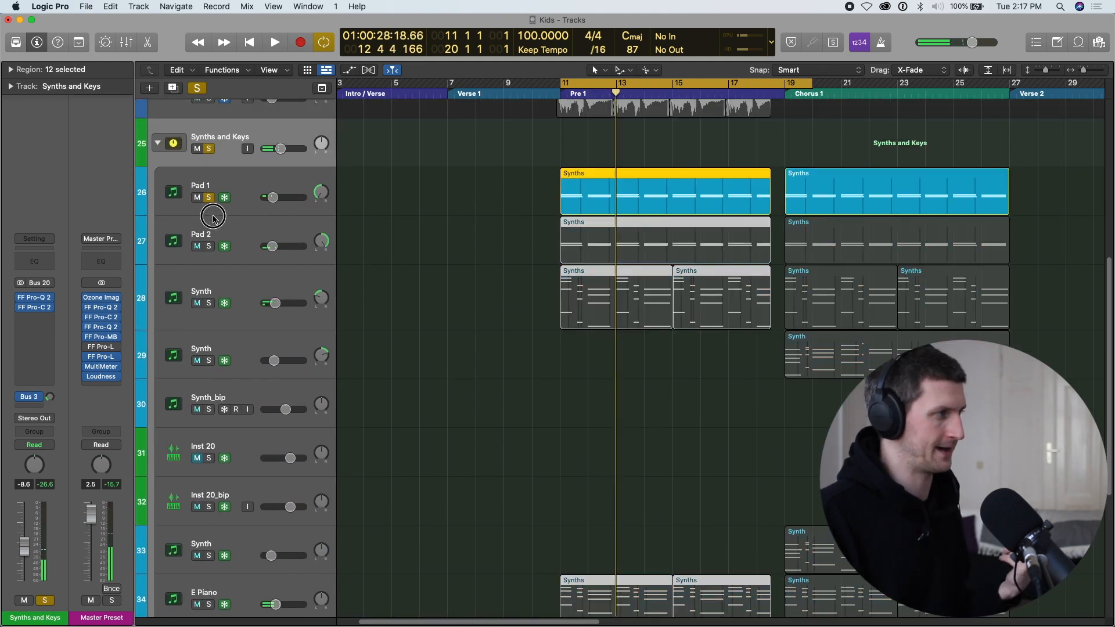
Compare the channel strips of Pad 1 and Pad 2 and listen to both pads in Pre 1.
click(251, 222)
click(251, 183)
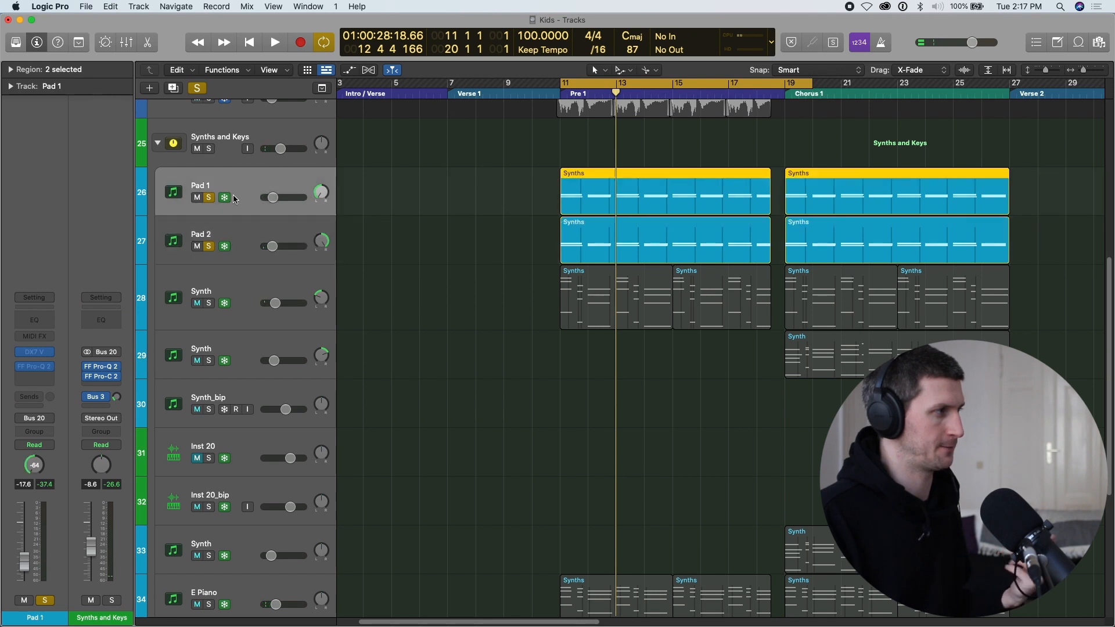
click(237, 232)
key(space)
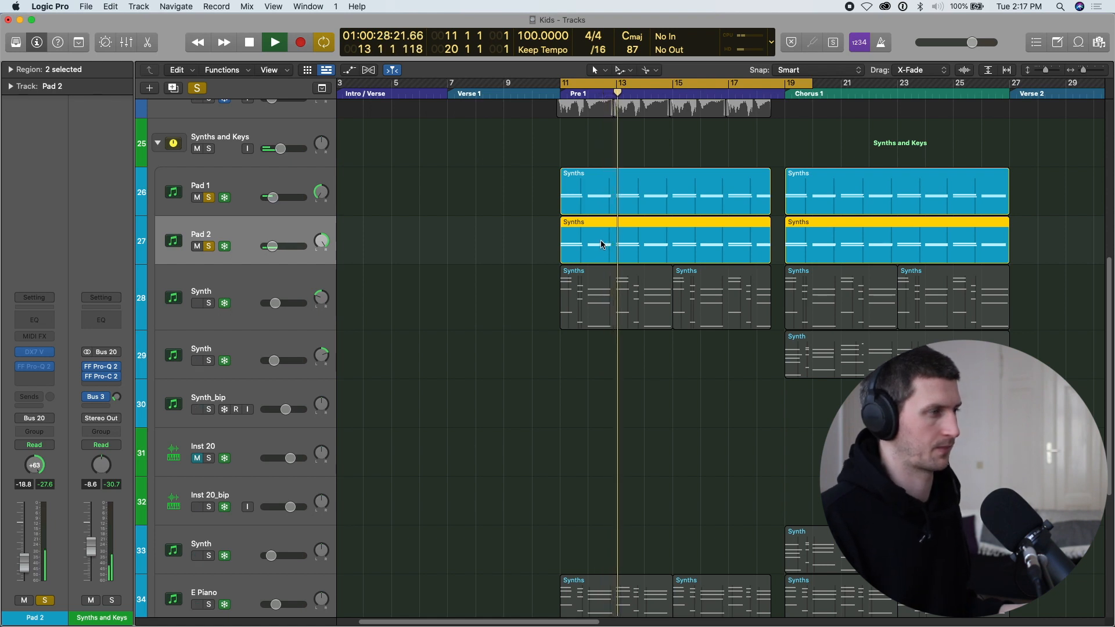
key(space)
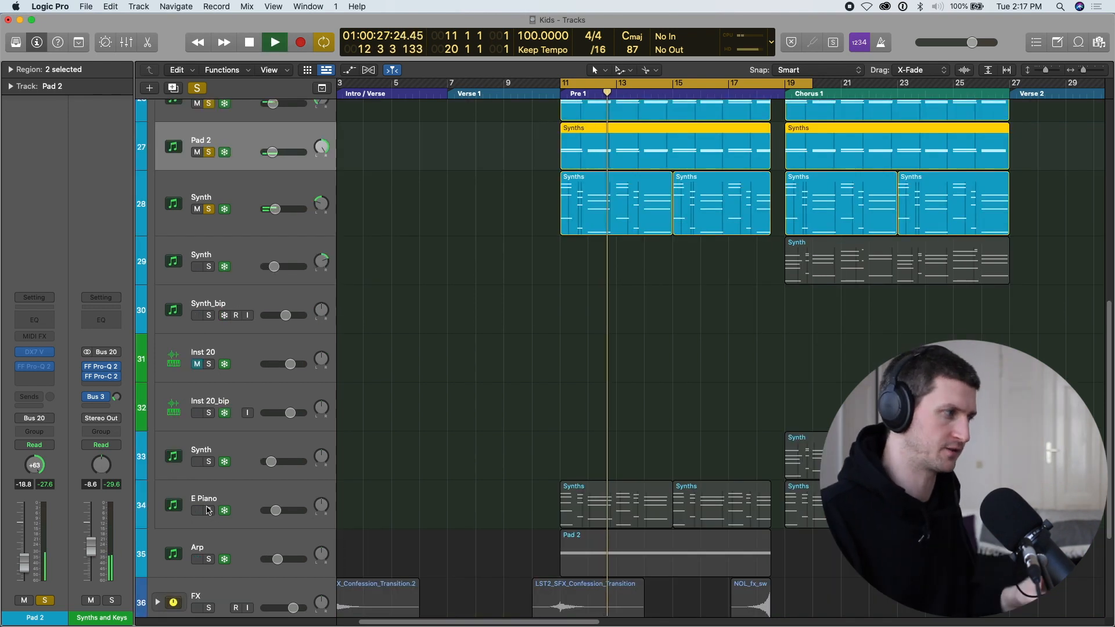
Add the E Piano track to the solo and listen to it with the pads and Synth track 28.
click(208, 510)
click(258, 488)
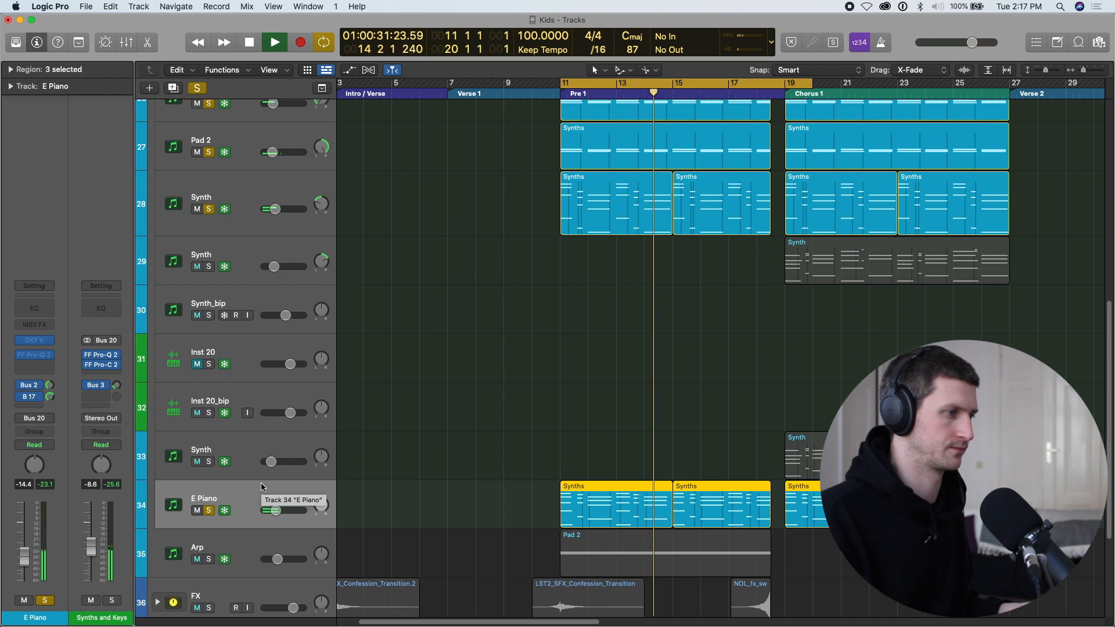
scroll(399, 436, down, 5)
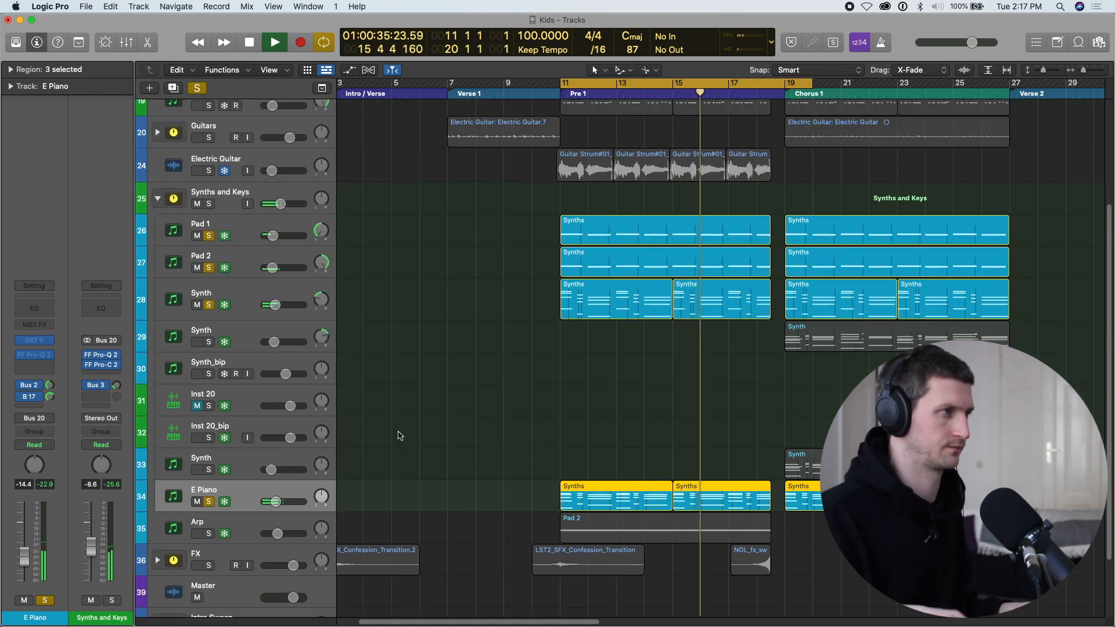
key(space)
Add Electric Guitar track 24 to the solo and listen to its strums with the Pre 1 synths.
scroll(266, 314, up, 5)
click(209, 304)
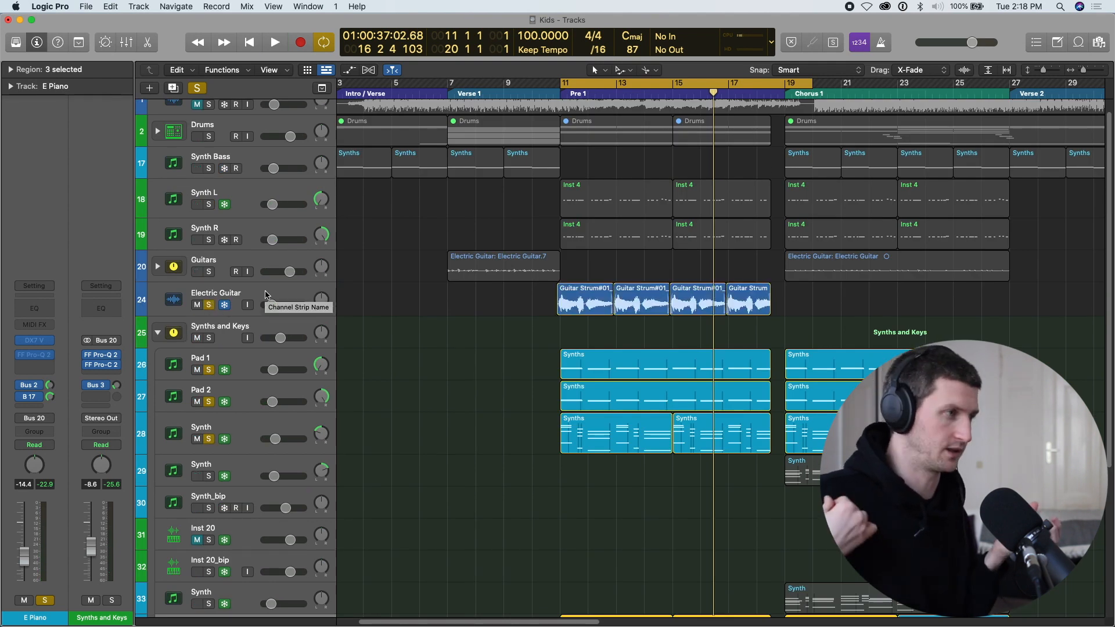
key(space)
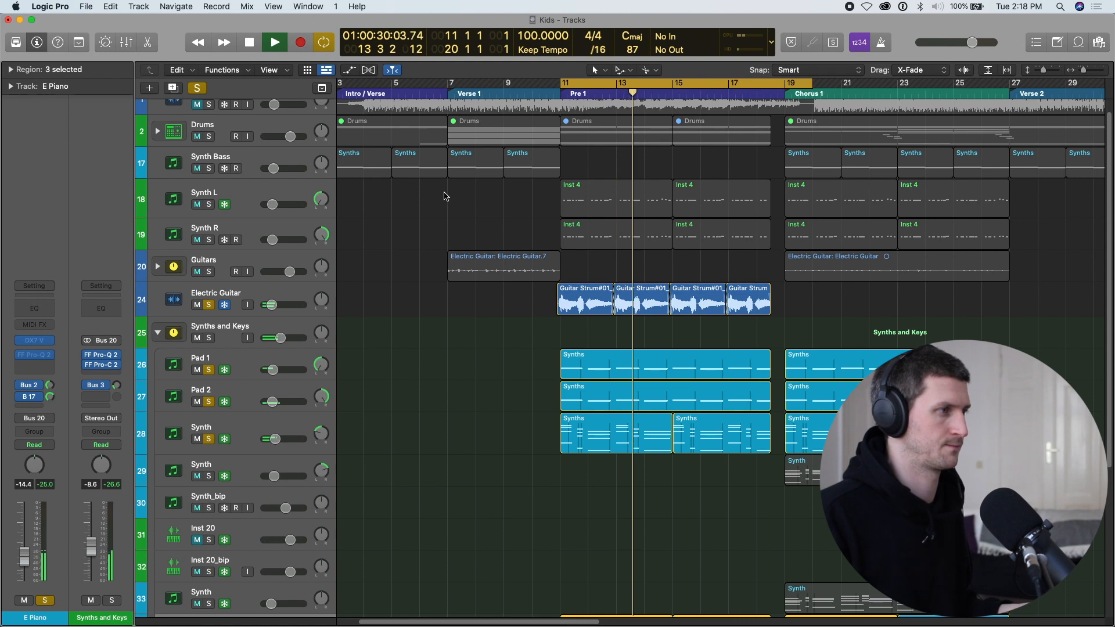
key(space)
Add the Synth L, Synth R and Arp tracks to the soloed Pre 1 parts.
click(282, 124)
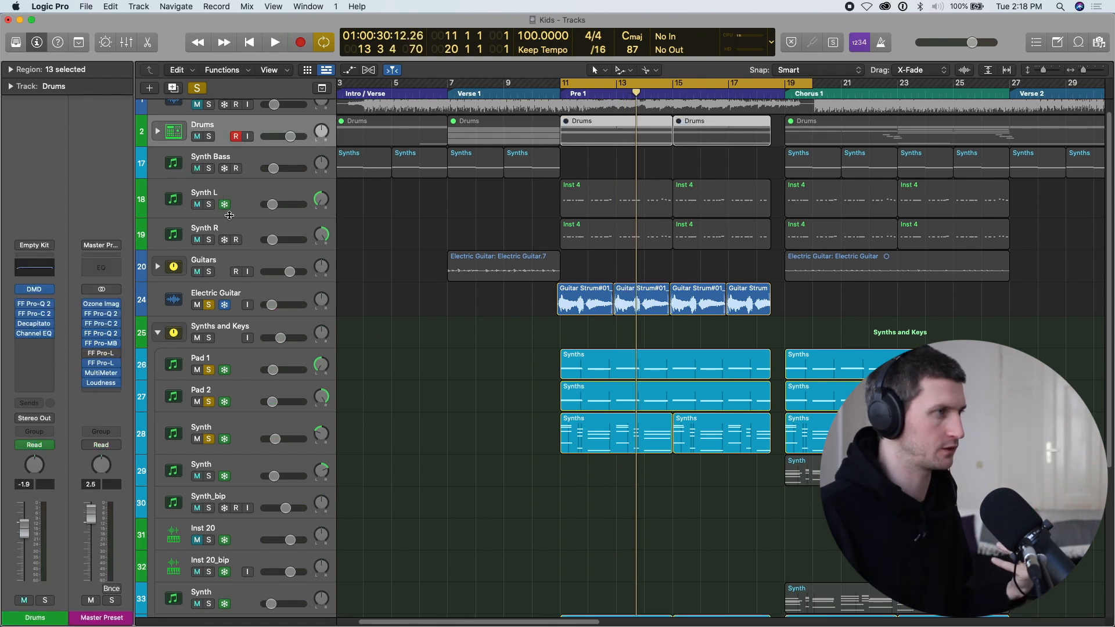
drag(210, 205, 209, 240)
scroll(258, 414, down, 5)
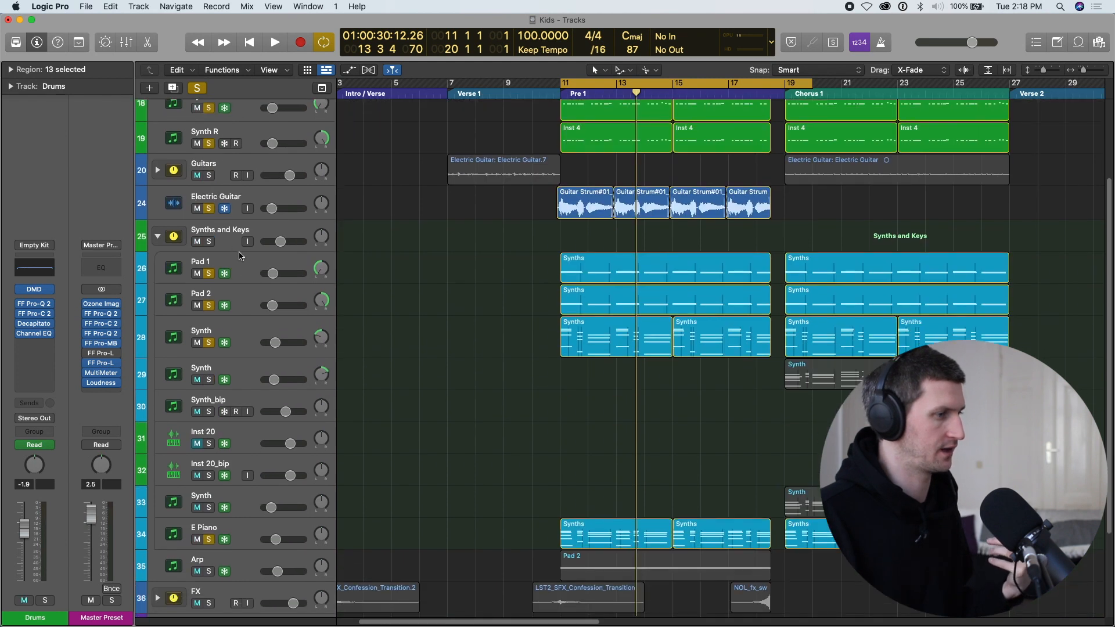
click(208, 546)
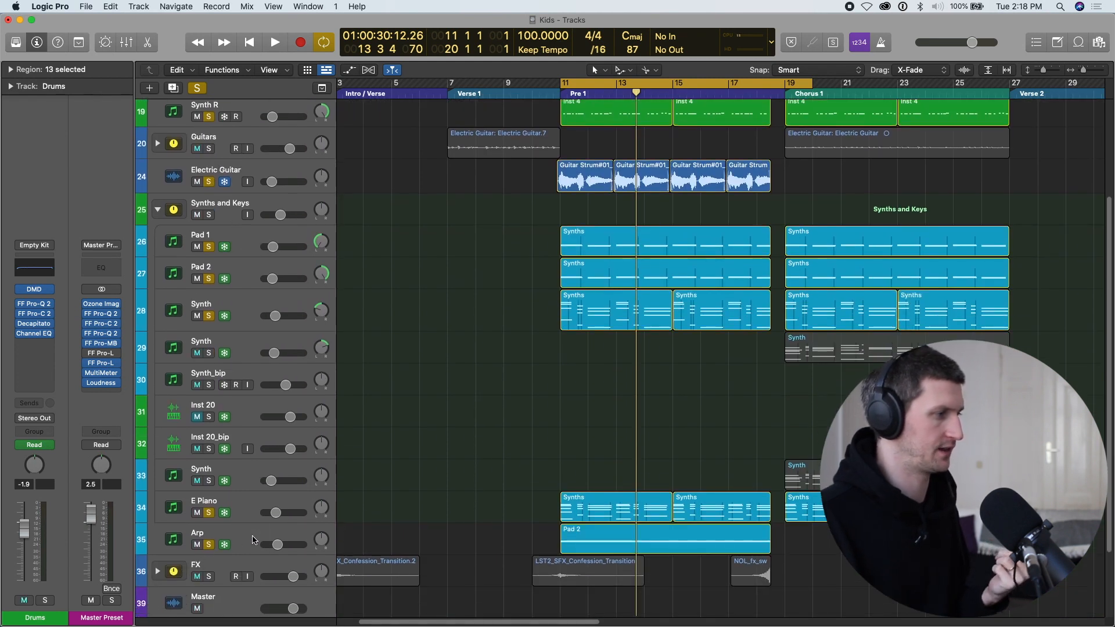
click(244, 536)
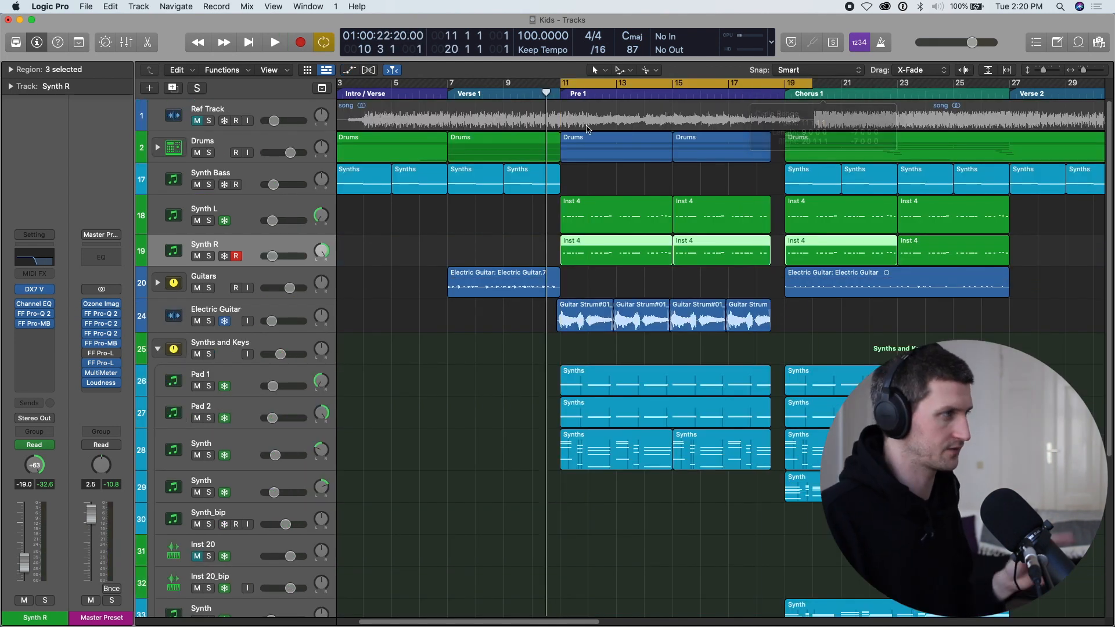
Solo the Drums stack, expand it down to the Percussive Loop track, and clear all solos.
click(209, 153)
click(162, 150)
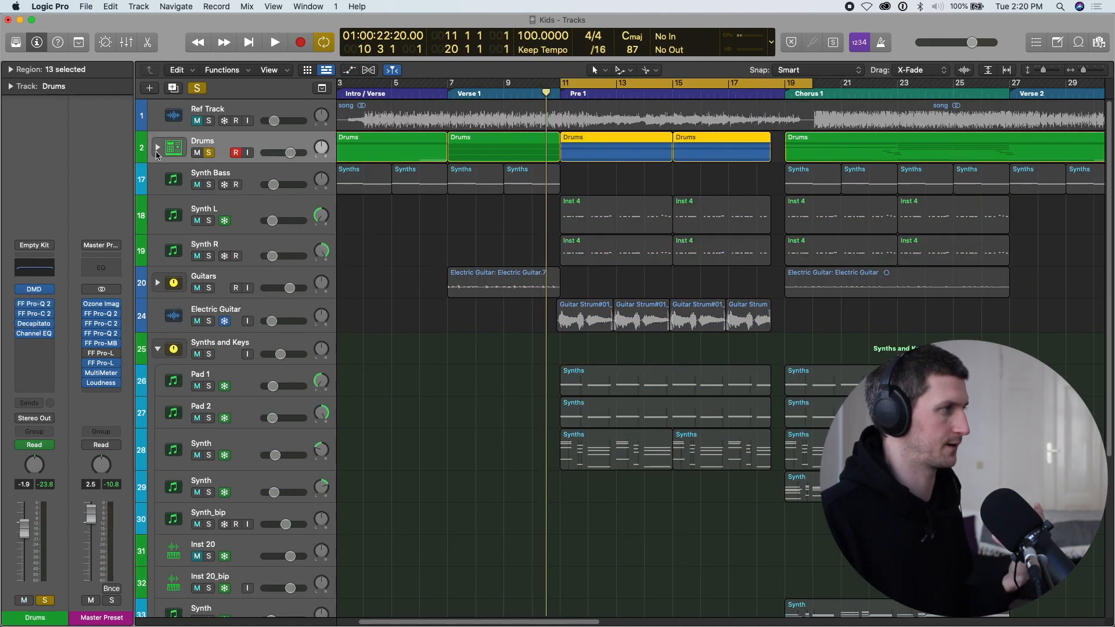
click(158, 147)
scroll(451, 248, down, 3)
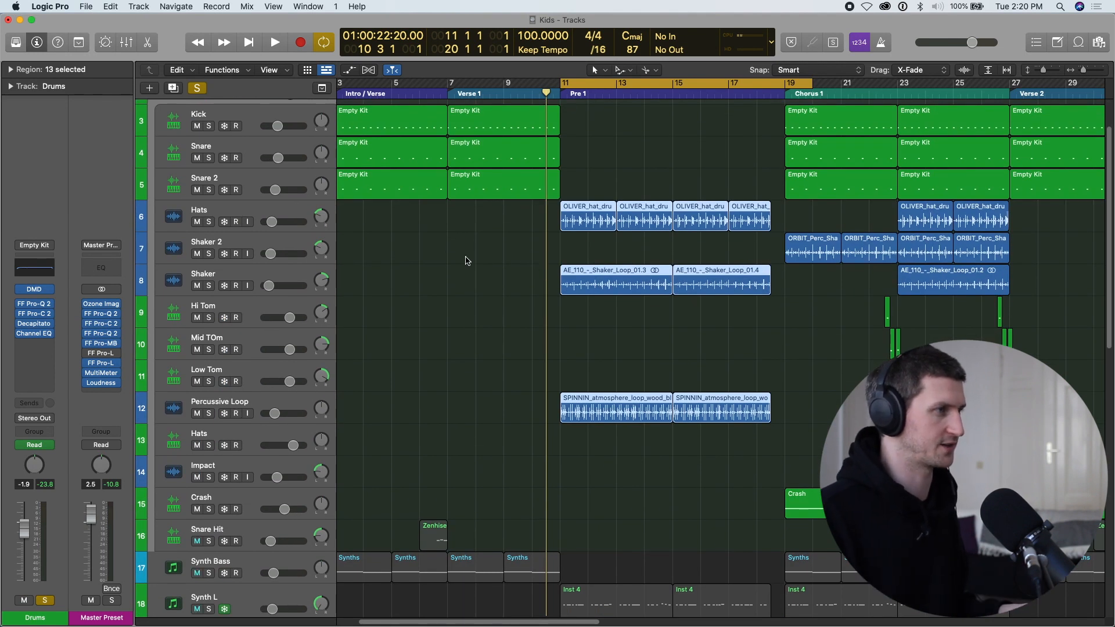
click(209, 414)
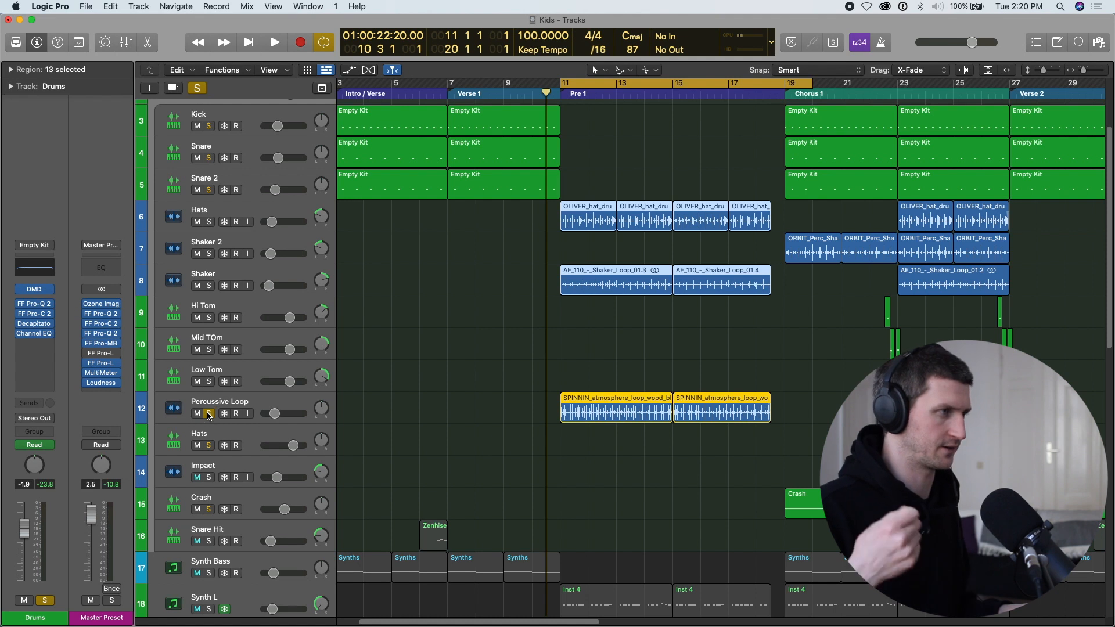
click(198, 87)
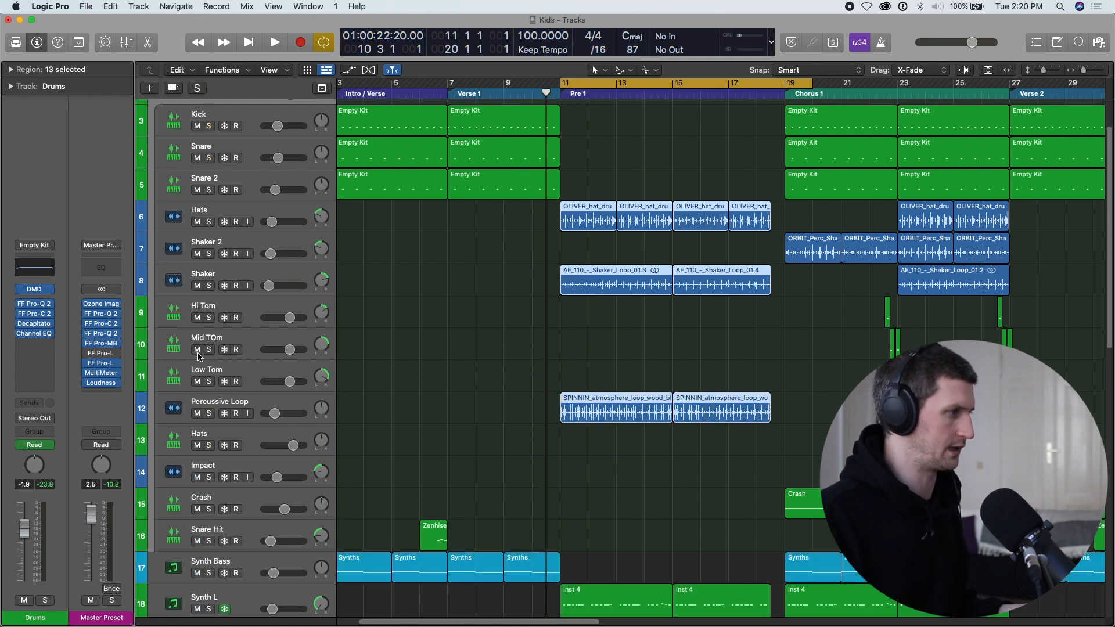
Solo the Percussive Loop track and listen to its wood block loop at the start of Pre 1.
click(277, 405)
key(space)
key(space)
click(209, 413)
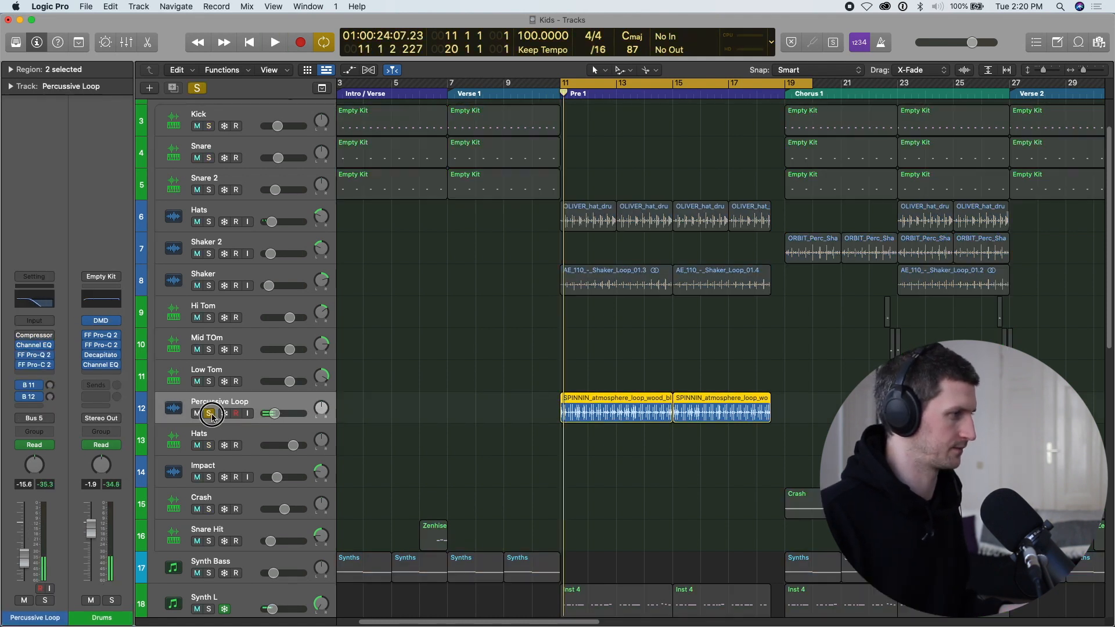
key(space)
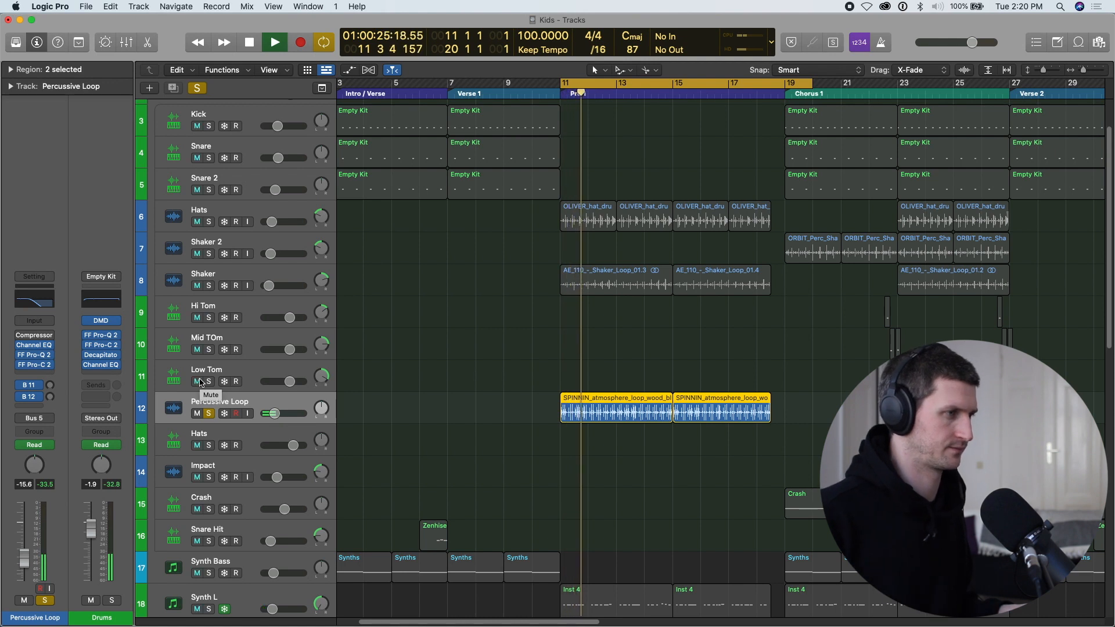
key(space)
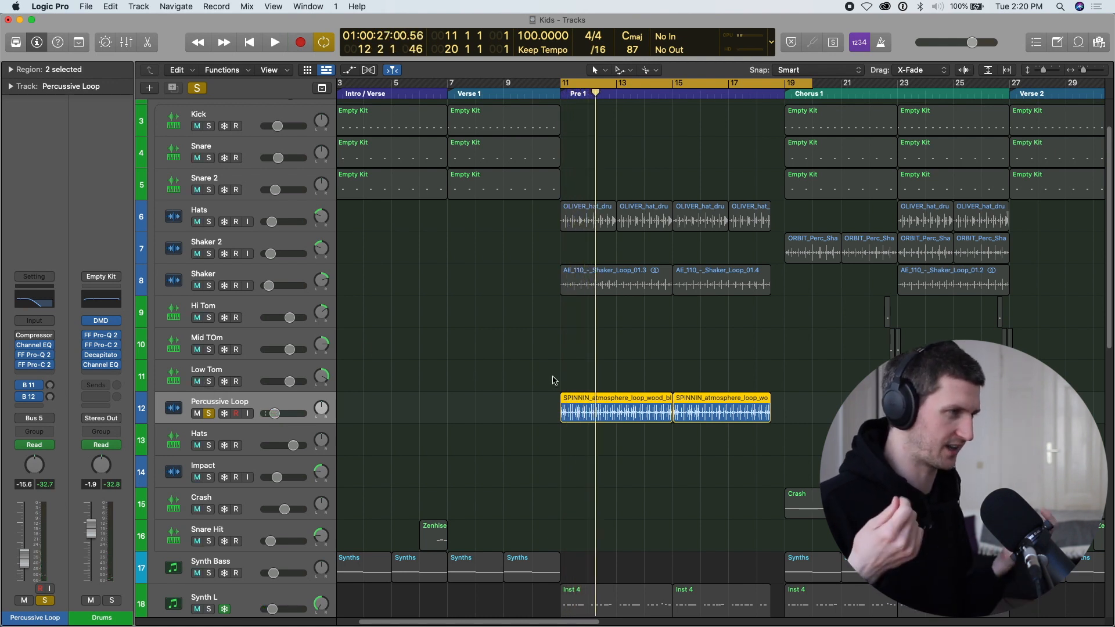
key(super+Right)
key(space)
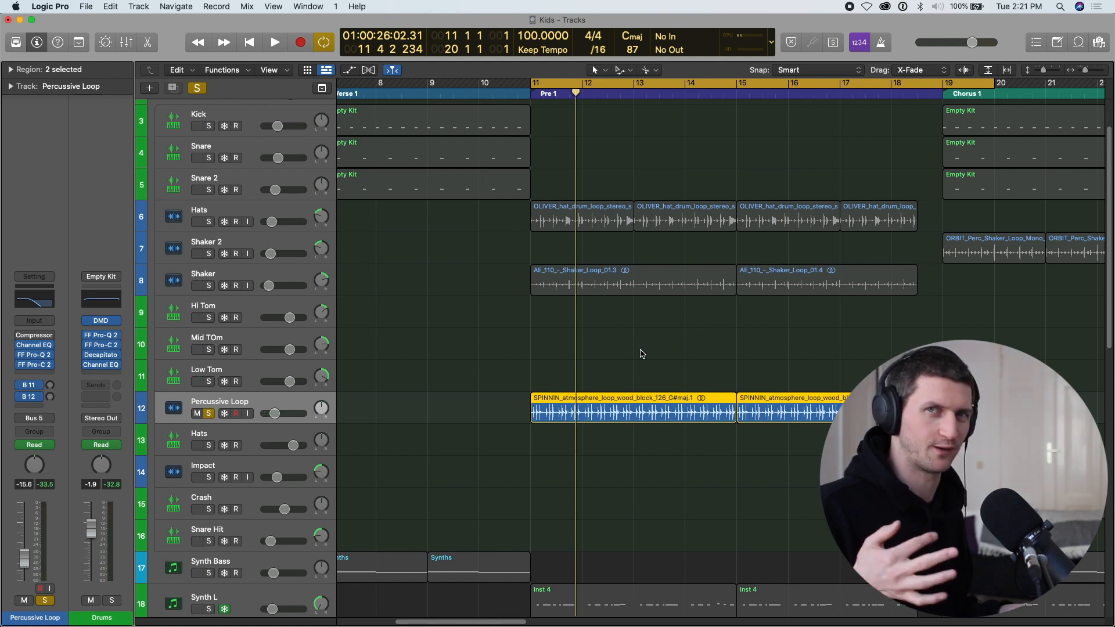
Review the high-cut frequency automation on the Percussive Loop, Shaker and Hats tracks, and move the playhead to bar 9.
key(a)
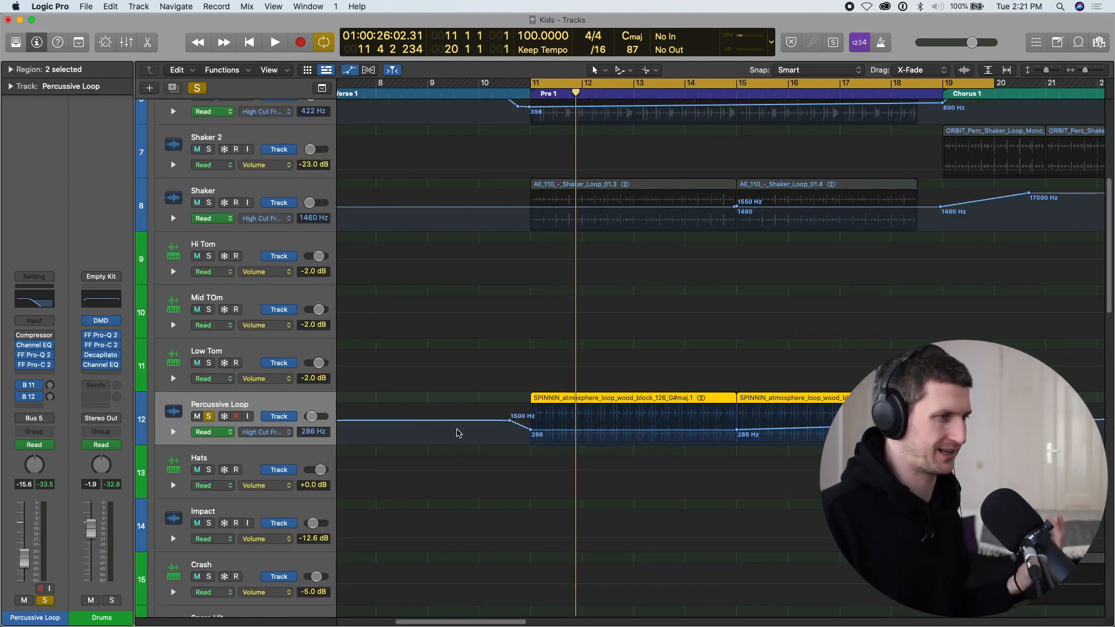
scroll(557, 372, up, 2)
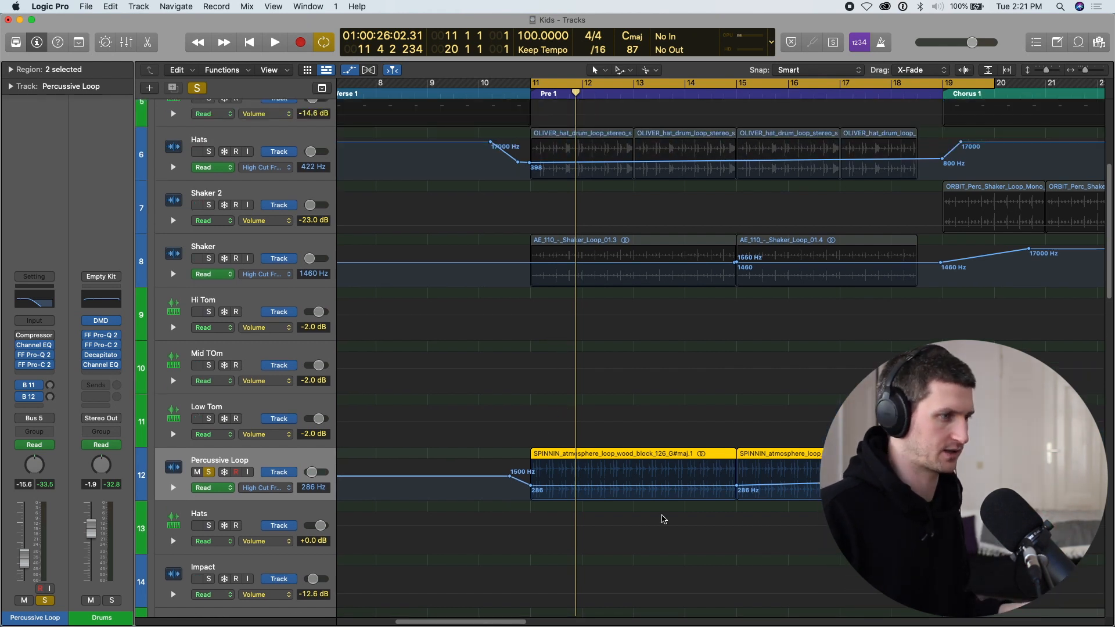
scroll(656, 453, up, 6)
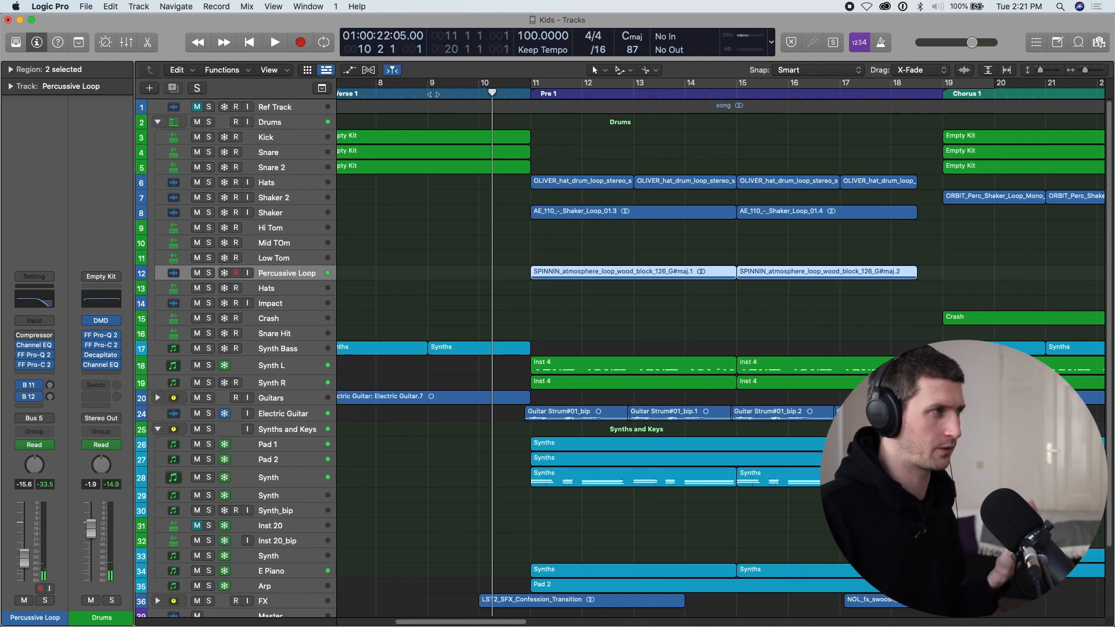
click(428, 90)
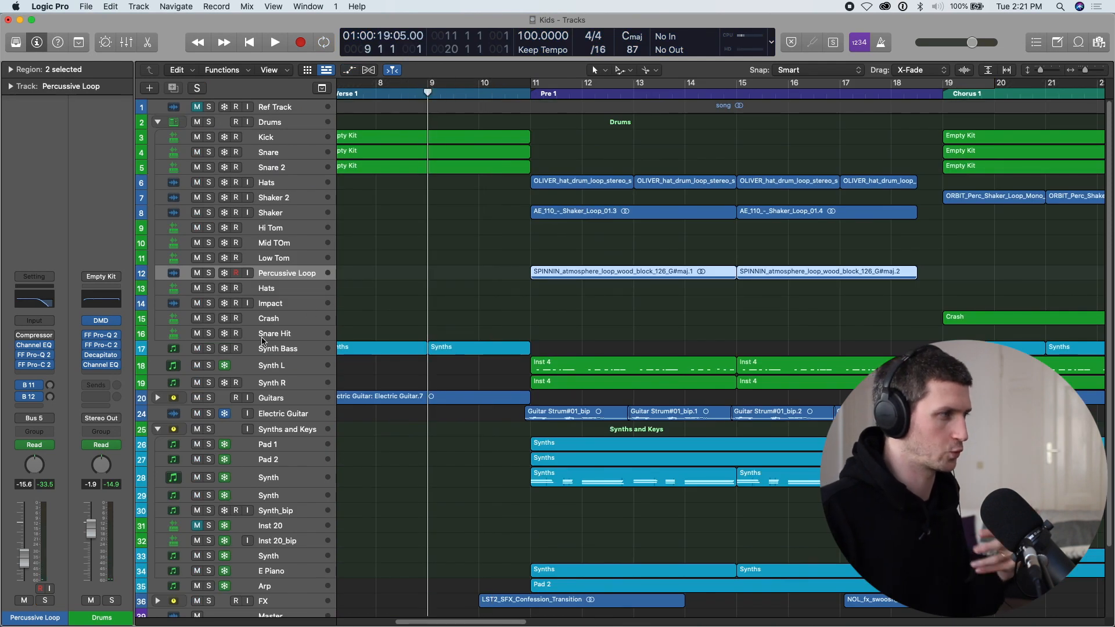
Unmute the Drums stack and play from bar 10 into Pre 1, soloing the stack during playback.
click(209, 349)
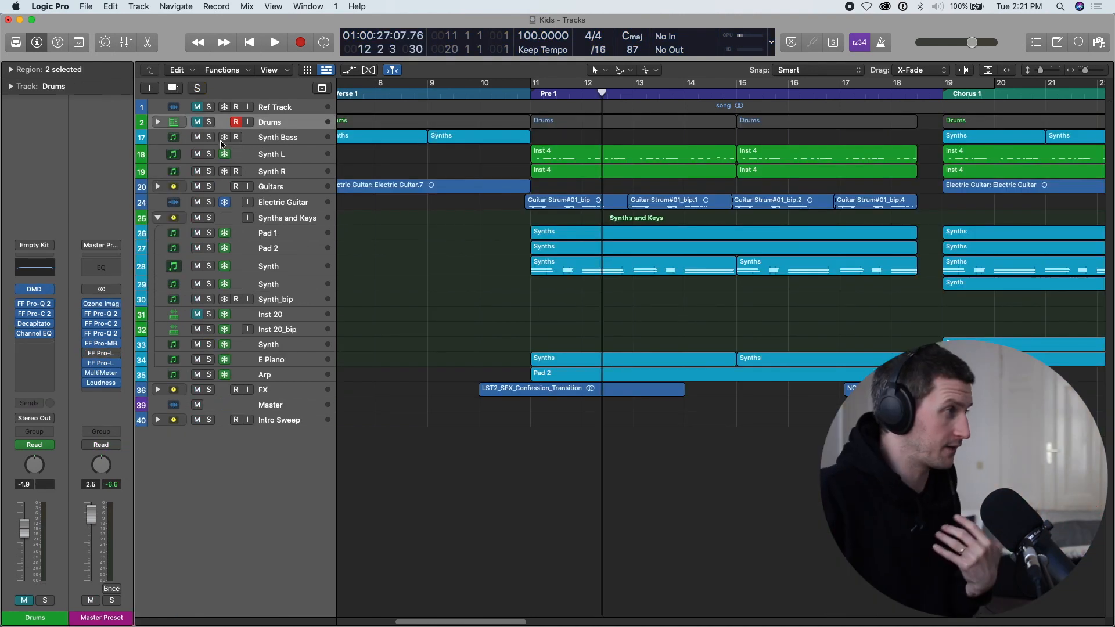
click(201, 126)
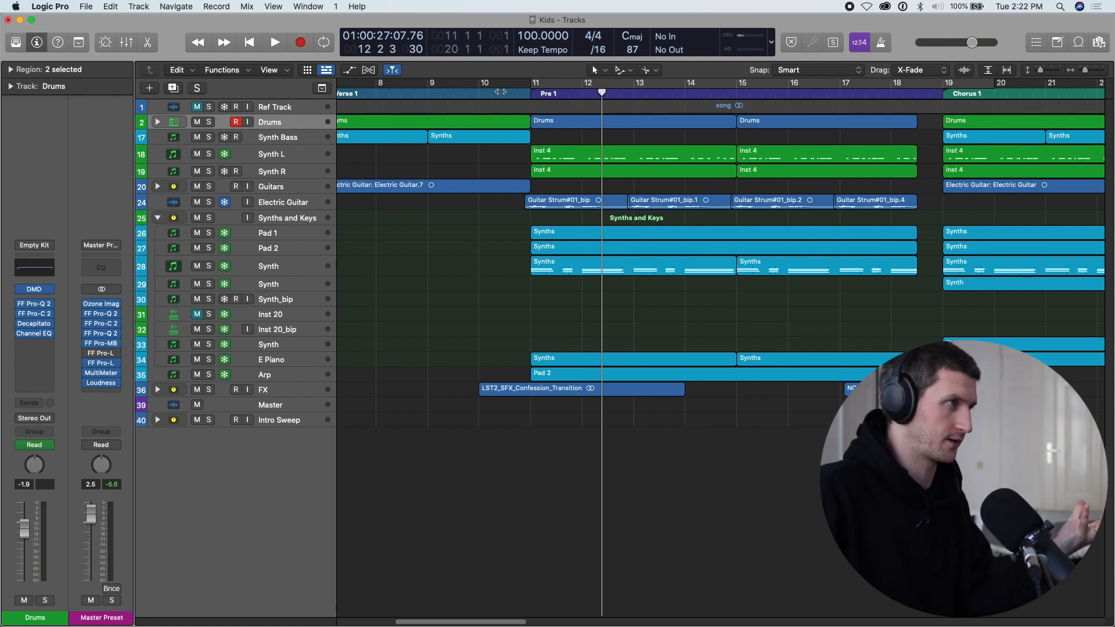
click(503, 92)
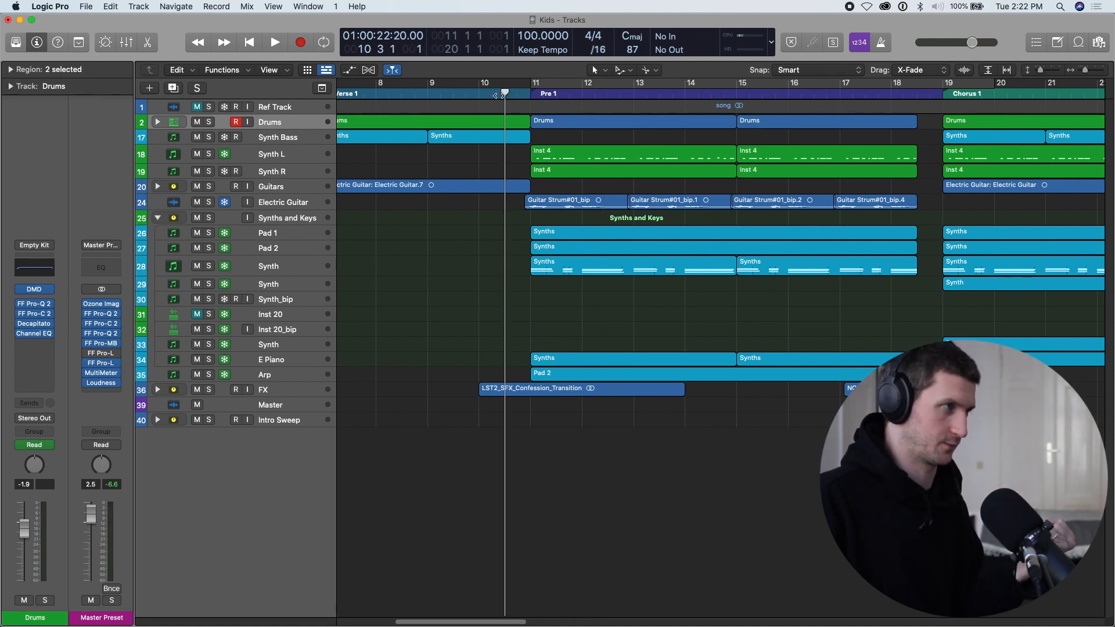
key(space)
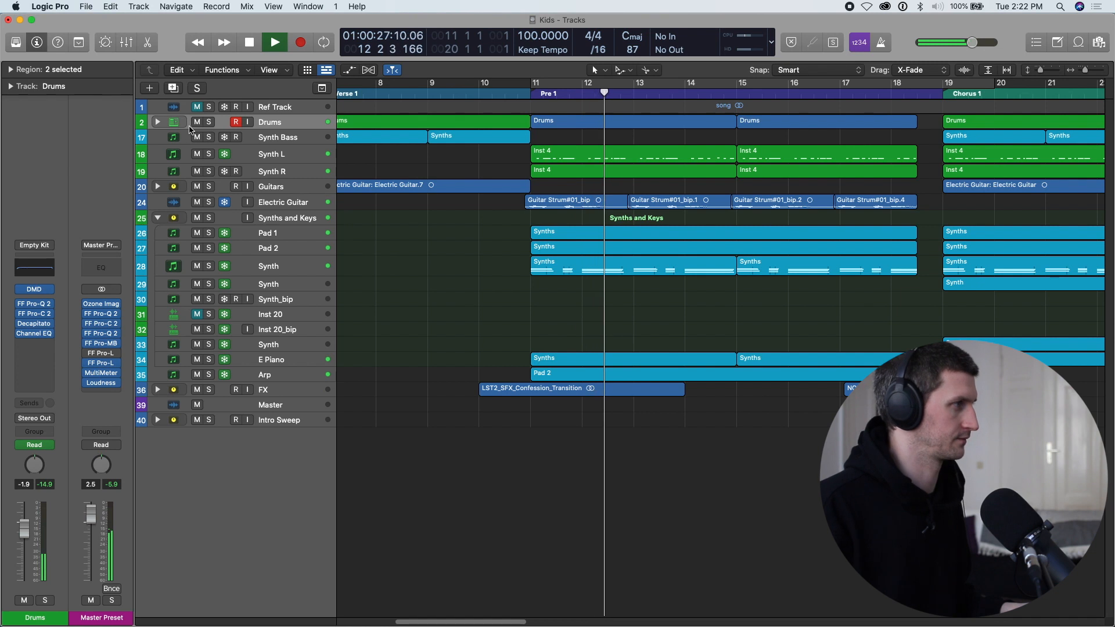
click(209, 125)
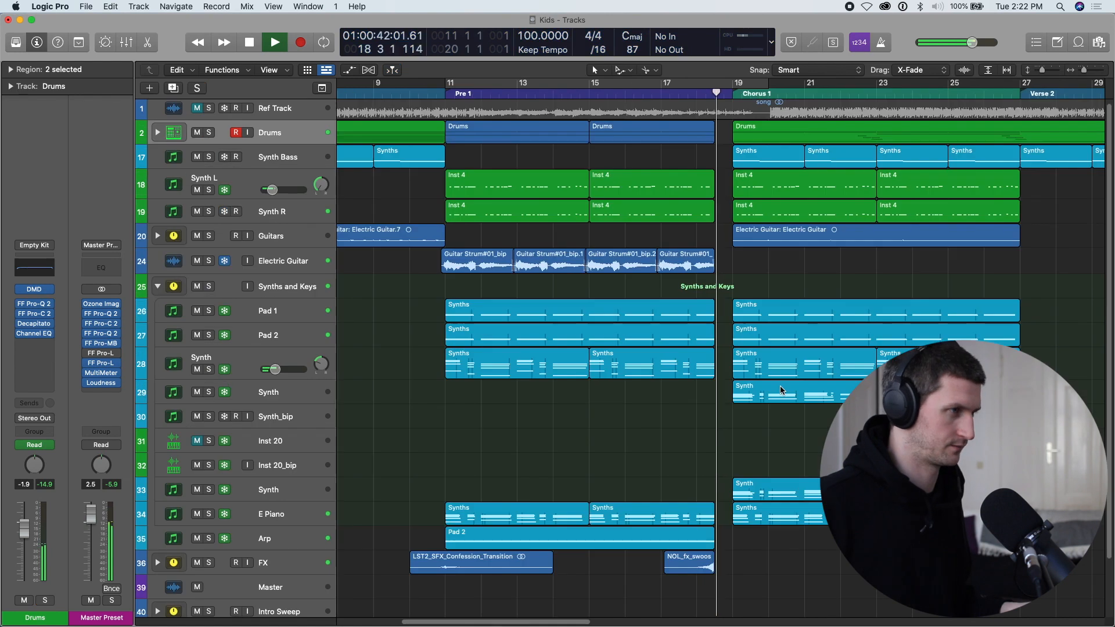
Set a cycle range from the start of Chorus 1 at bar 19 to bar 32.
scroll(781, 390, down, 5)
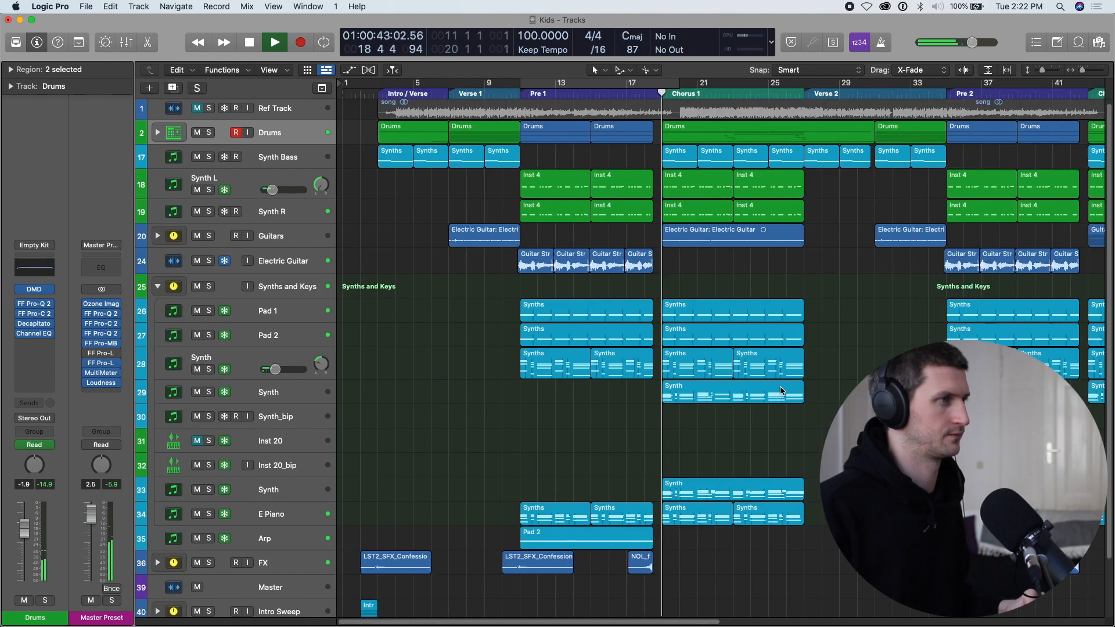
scroll(781, 390, right, 3)
drag(586, 84, 812, 99)
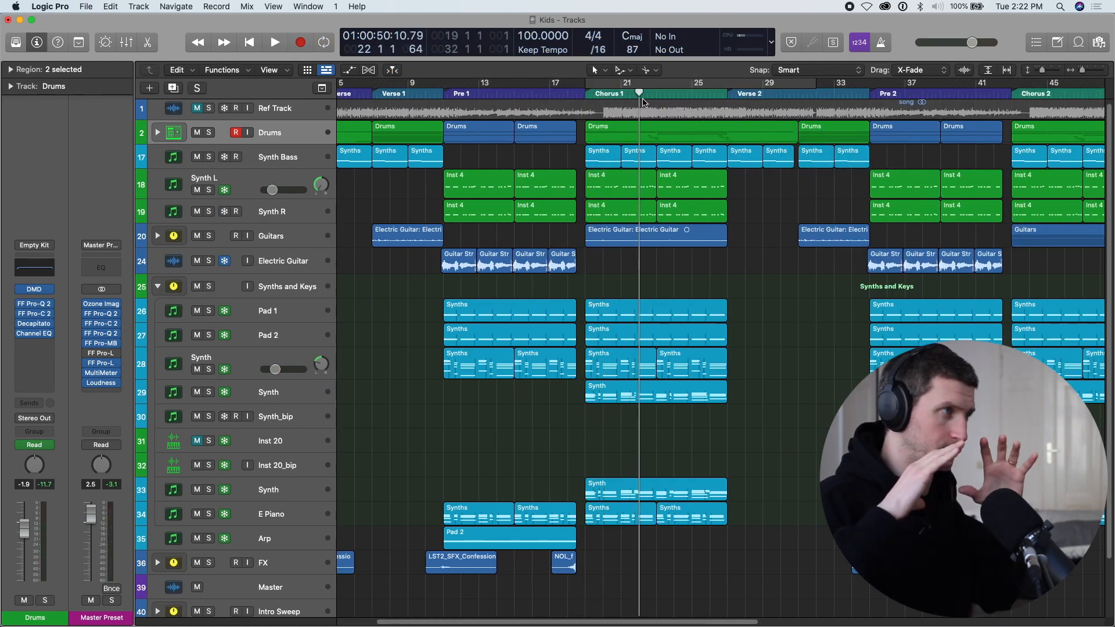
Solo the Drums, Synth Bass, Synth L and Synth R tracks for Chorus 1 and collapse the Drums stack.
click(210, 157)
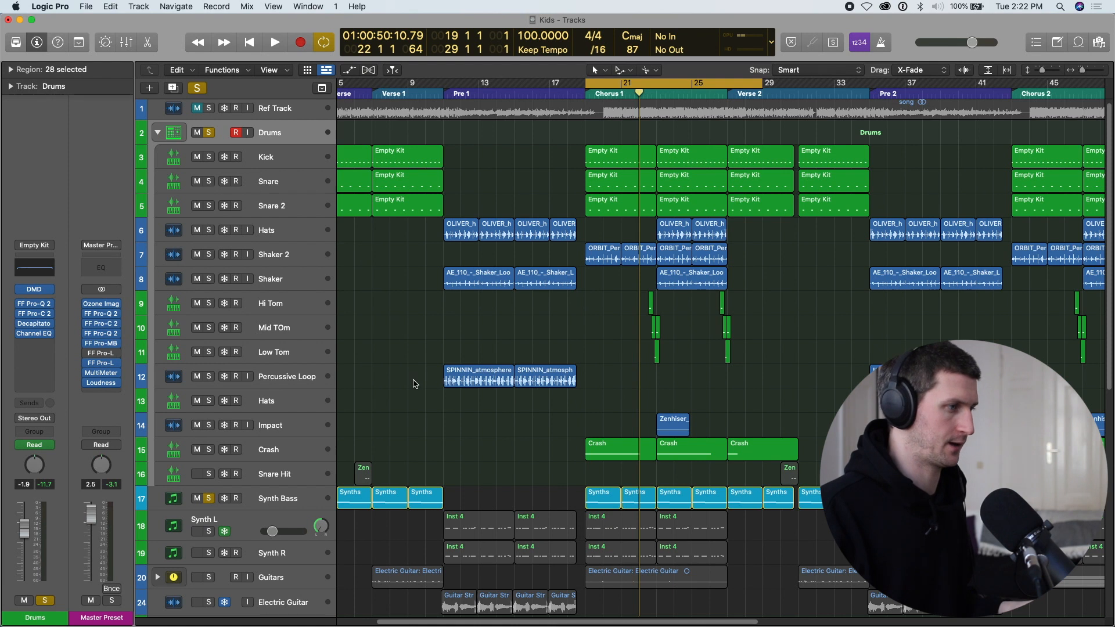
click(159, 133)
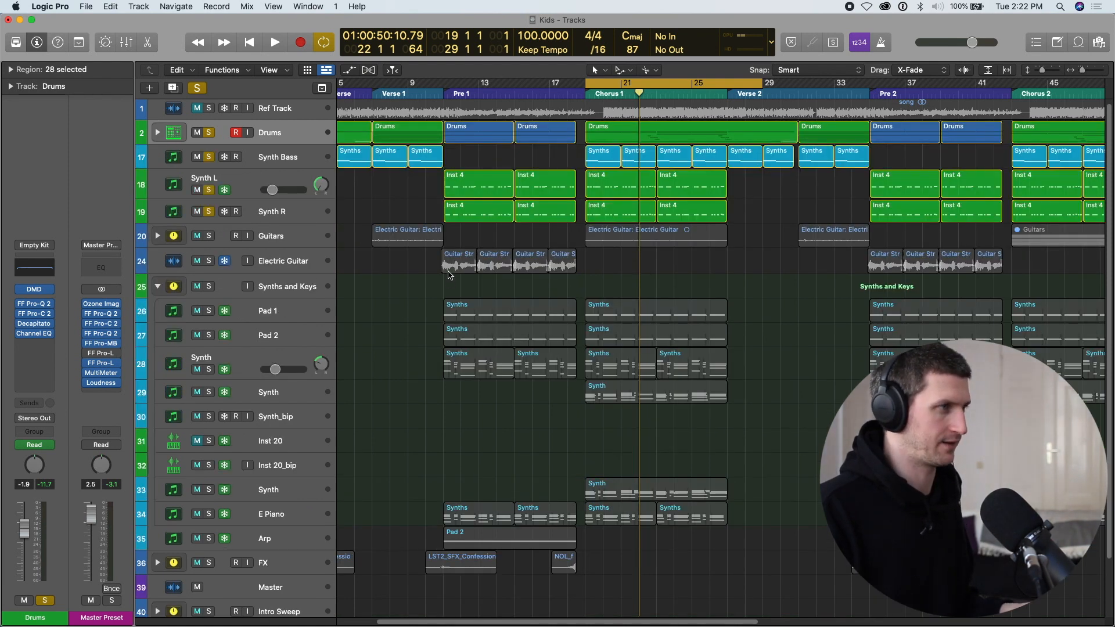
click(210, 244)
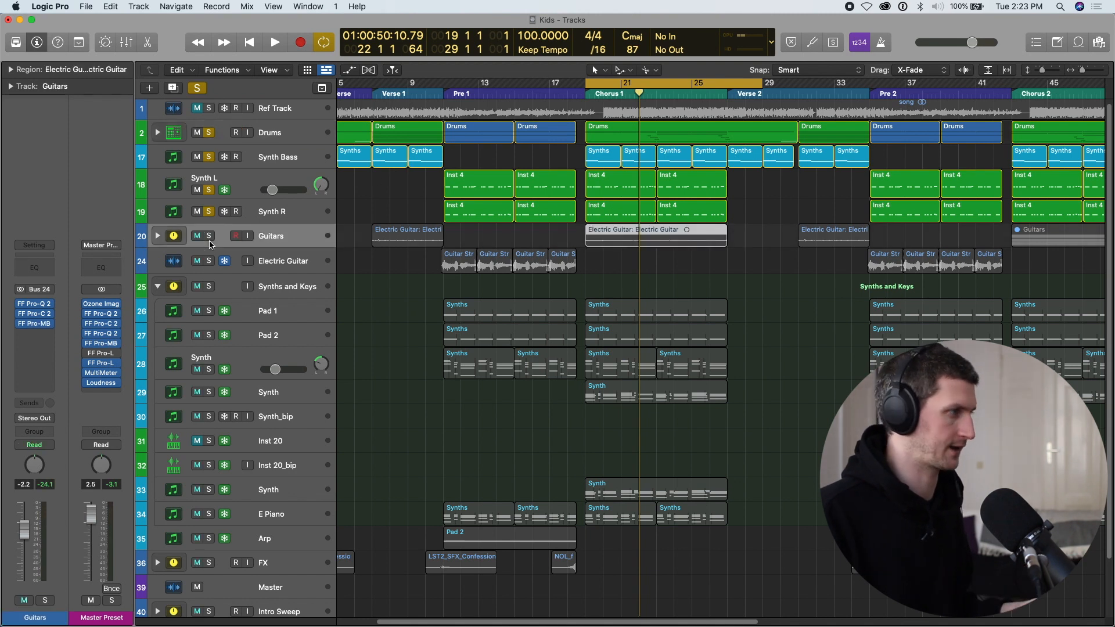
Solo only the Synth on track 29 and listen to its Chorus 1 part.
scroll(341, 440, down, 1)
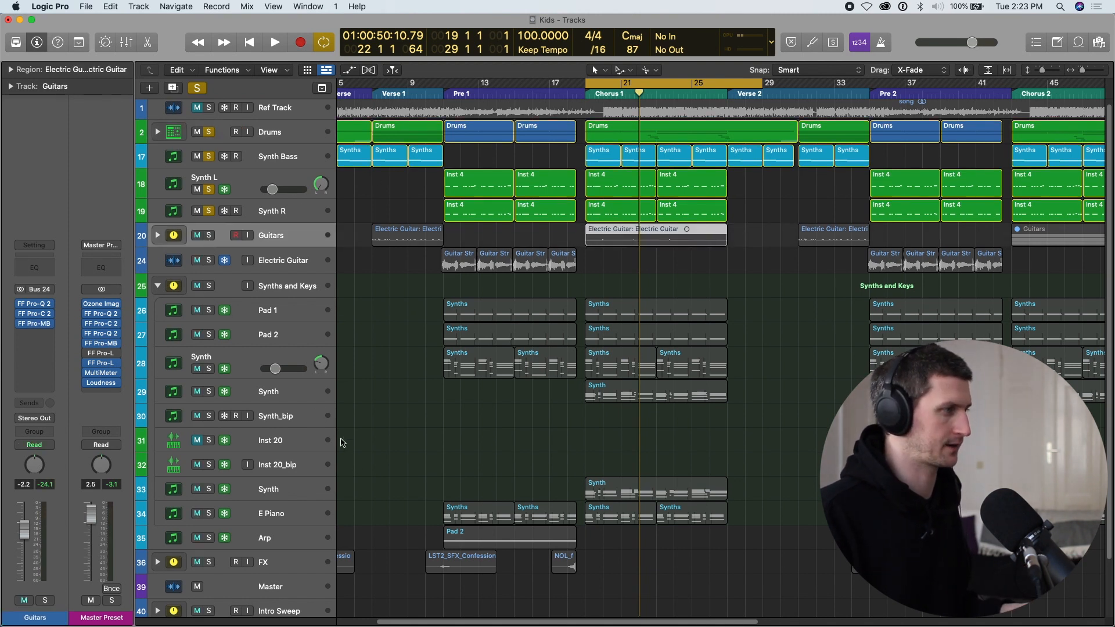
alt+click(209, 391)
key(space)
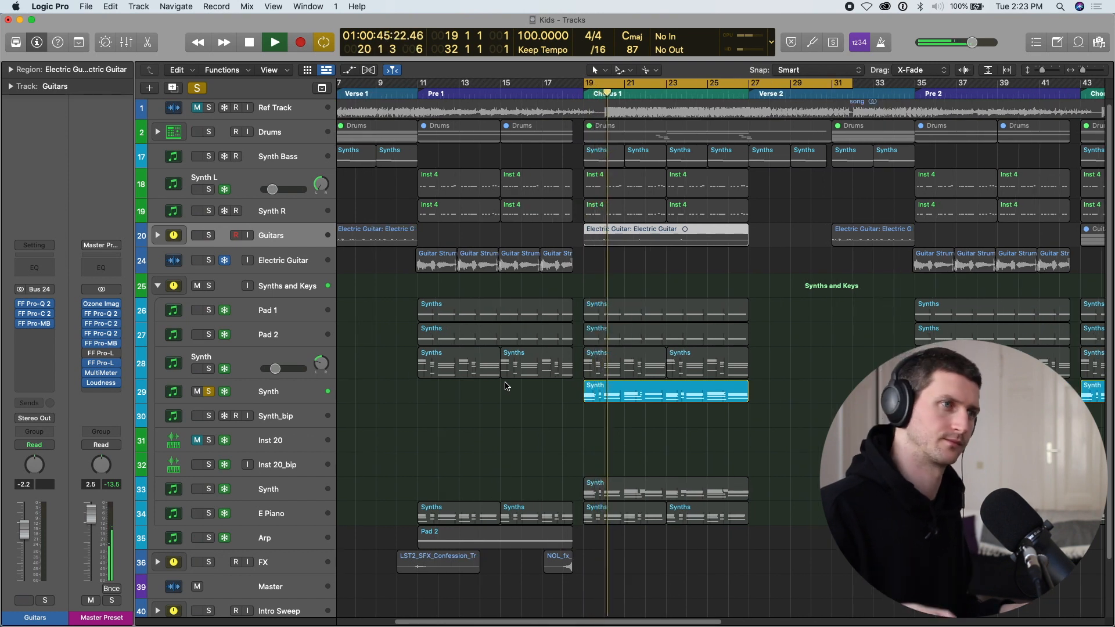
key(super+Down)
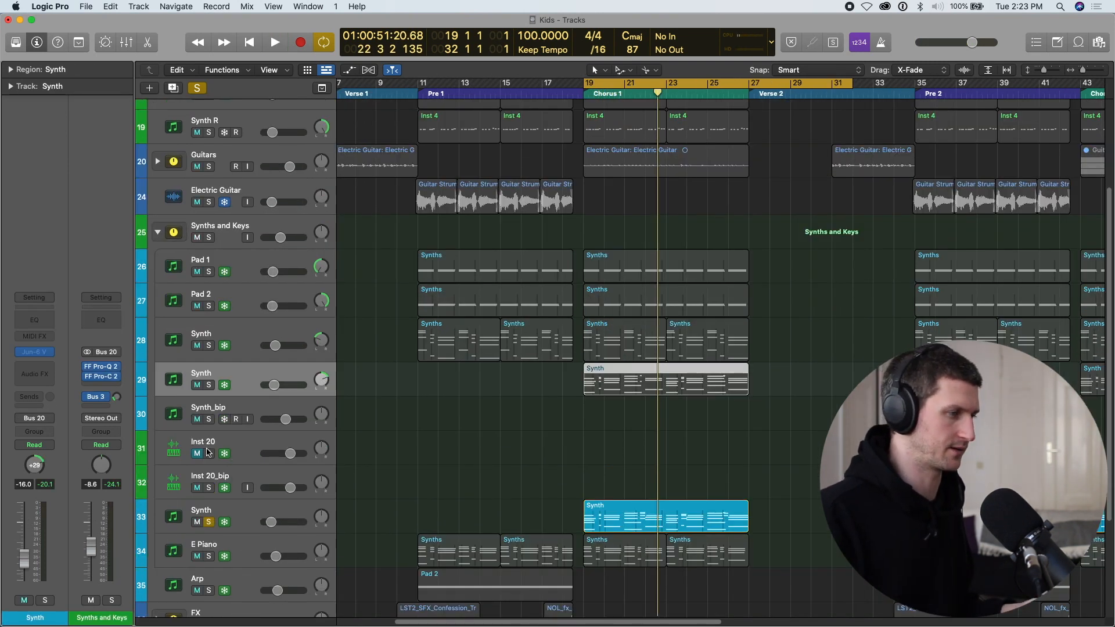
key(space)
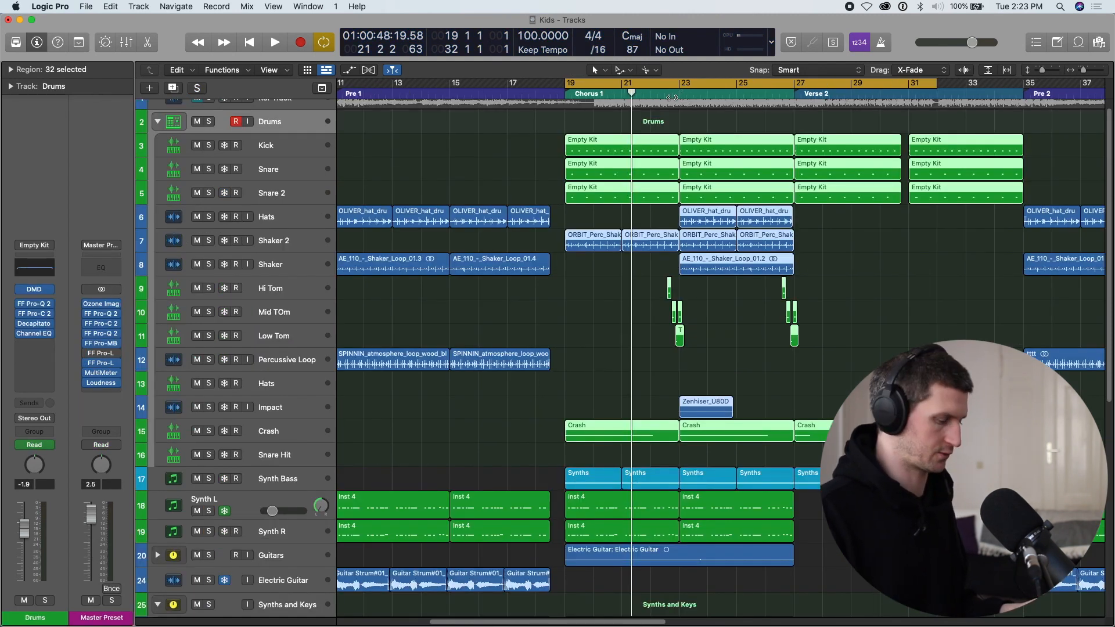
Set a cycle range from bar 22 to bar 30 and play the tom fill into the second half of Chorus 1.
click(666, 84)
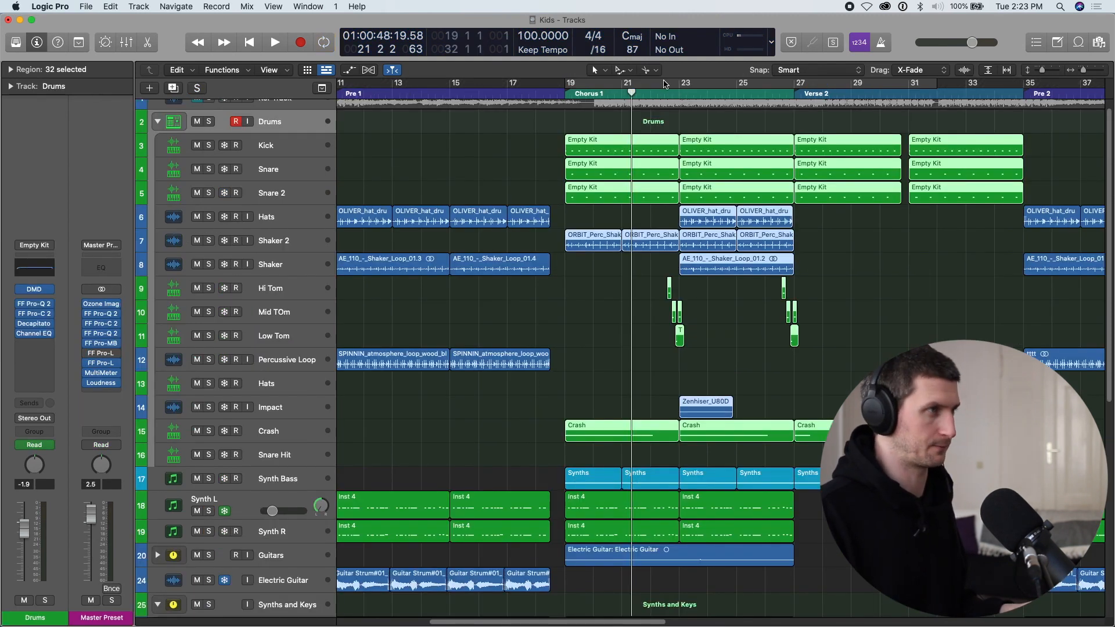
drag(658, 90, 882, 92)
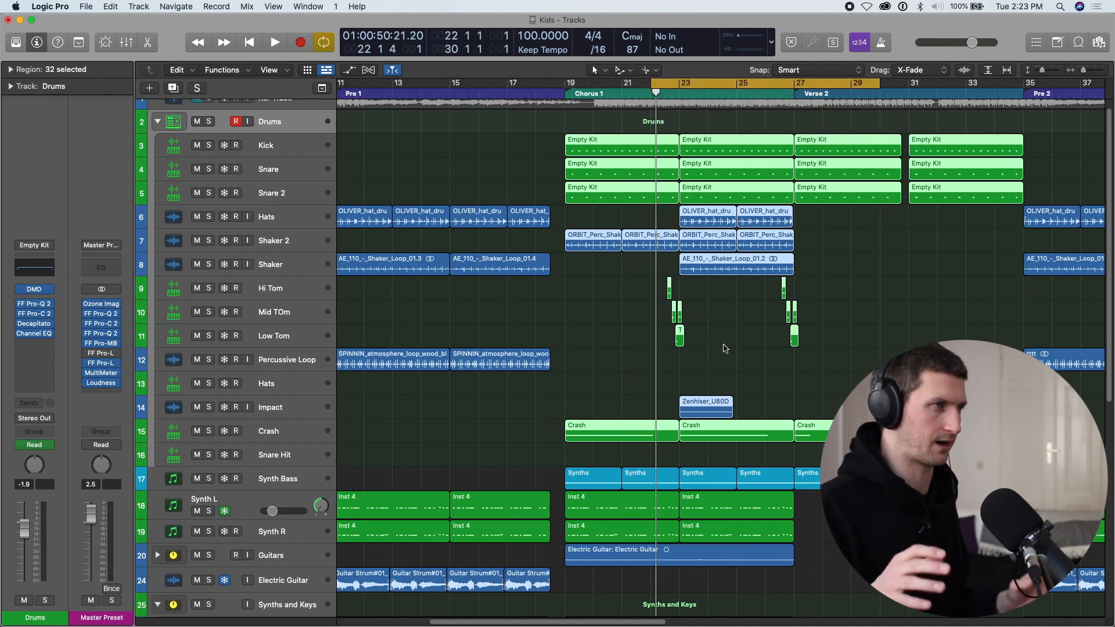
key(super+Right)
key(space)
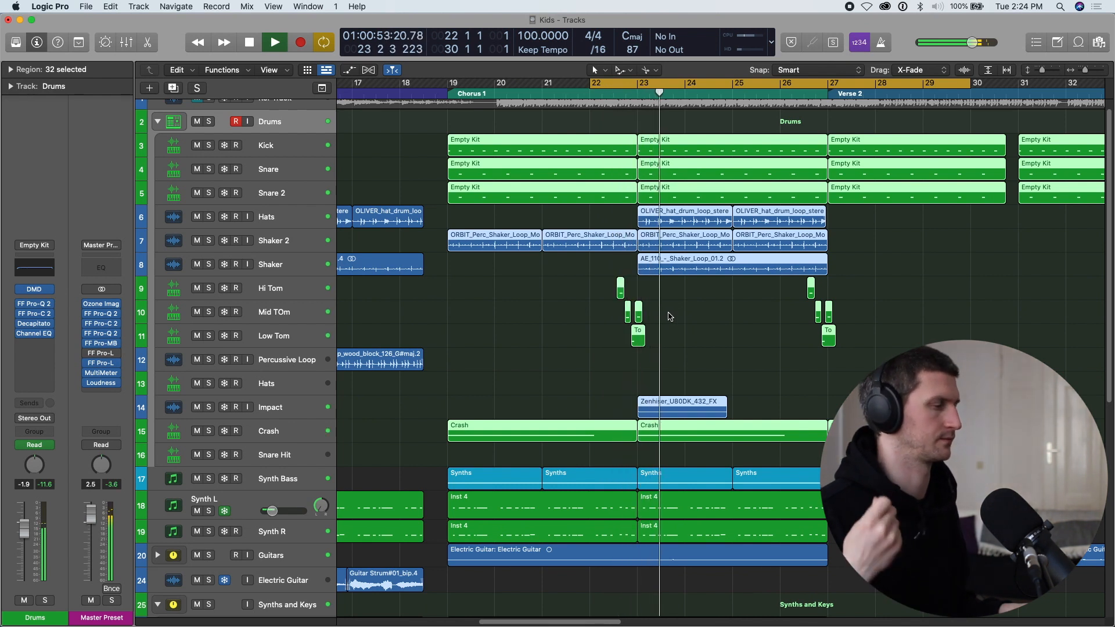
Turn off the cycle and listen through the second half of Chorus 1 towards Verse 2.
scroll(675, 245, down, 1)
key(c)
key(super+Left)
key(super+Left)
key(super+Left)
key(super+Right)
key(super+Right)
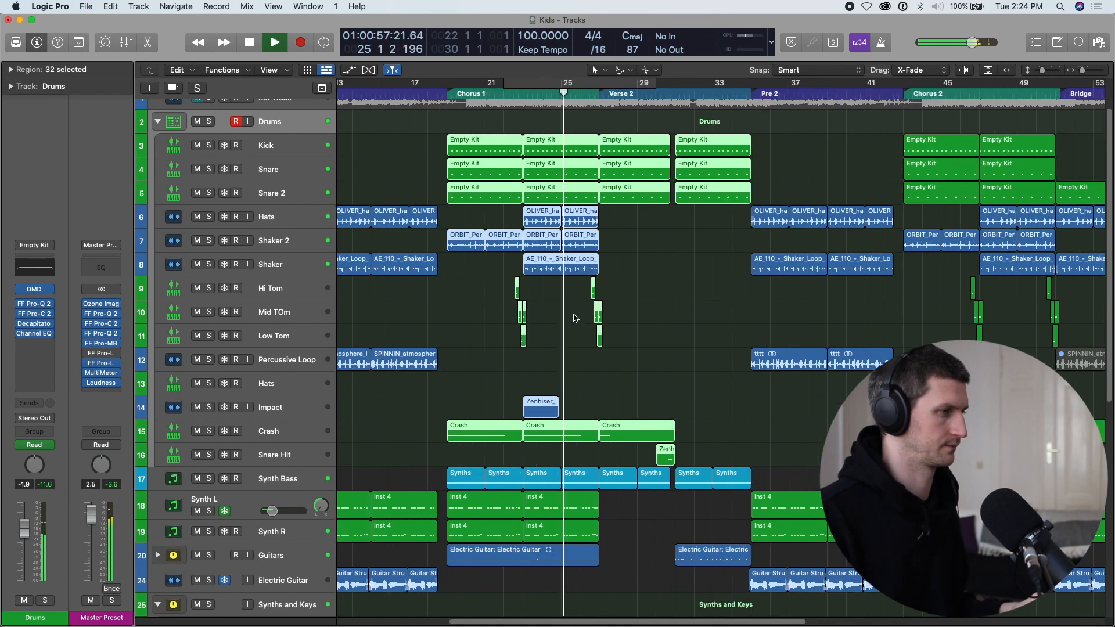
key(super+Up)
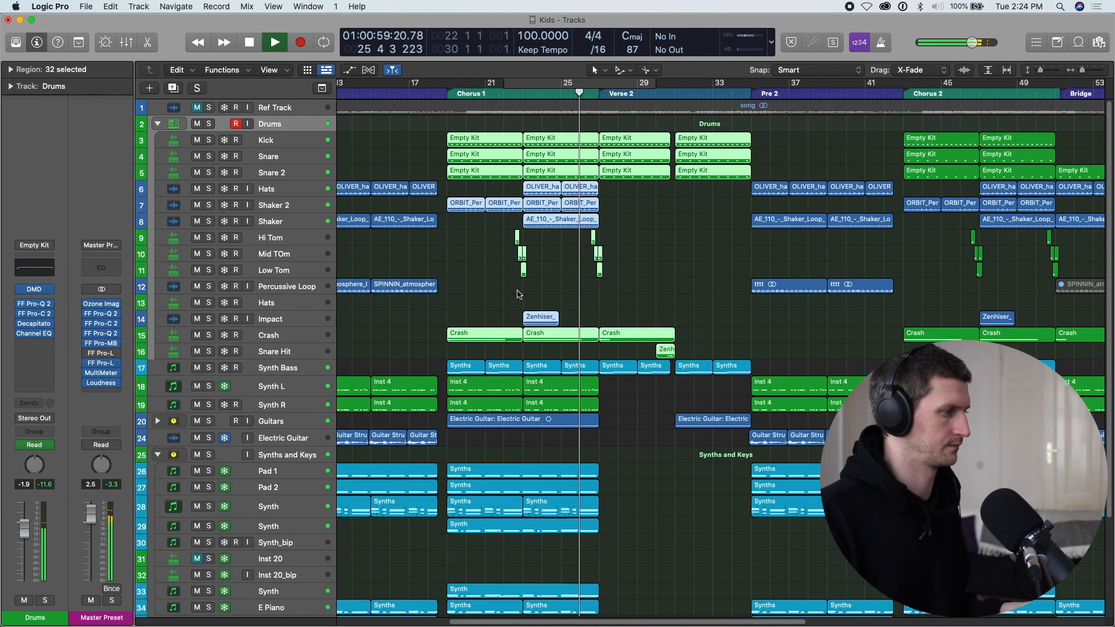
scroll(522, 297, left, 2)
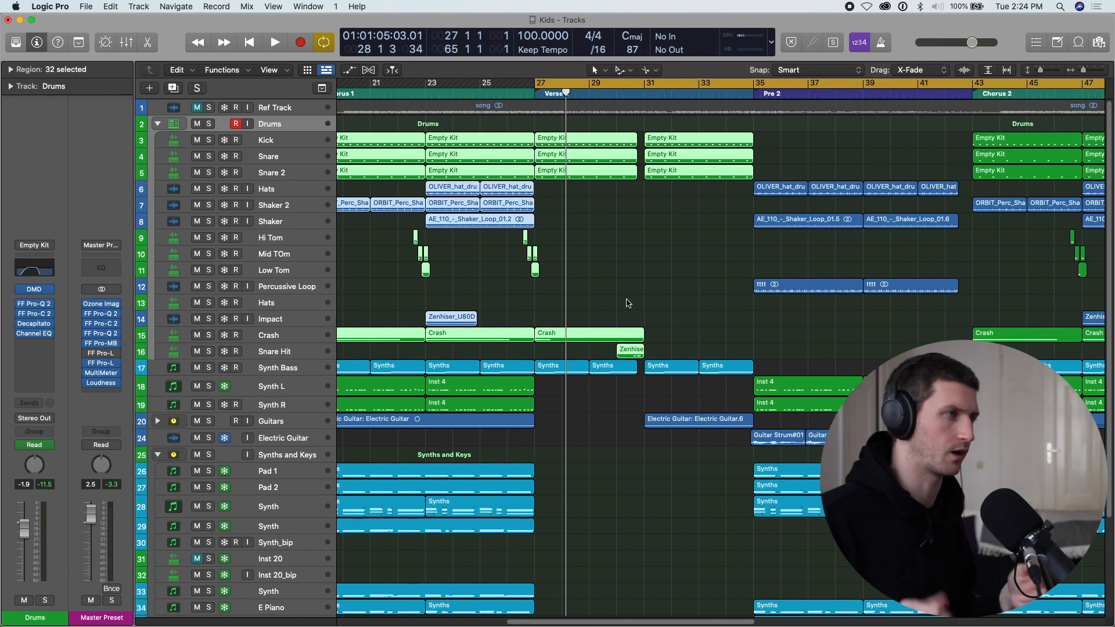
Solo the Drums and Synth Bass for Verse 2 and inspect the Channel EQ on the Drums stack.
click(209, 123)
click(209, 368)
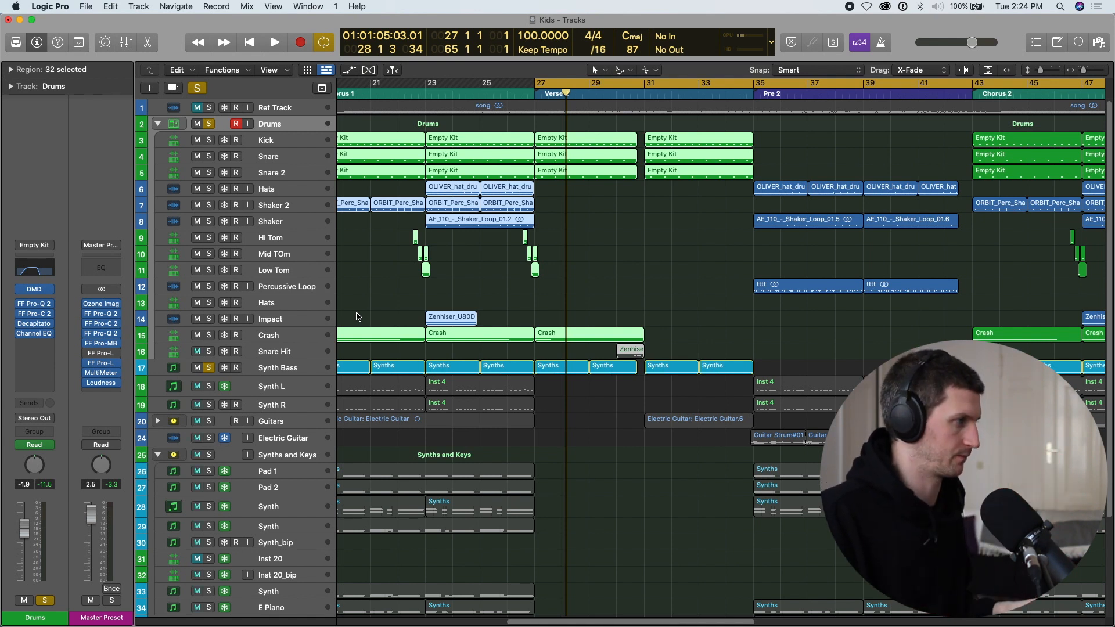
click(46, 270)
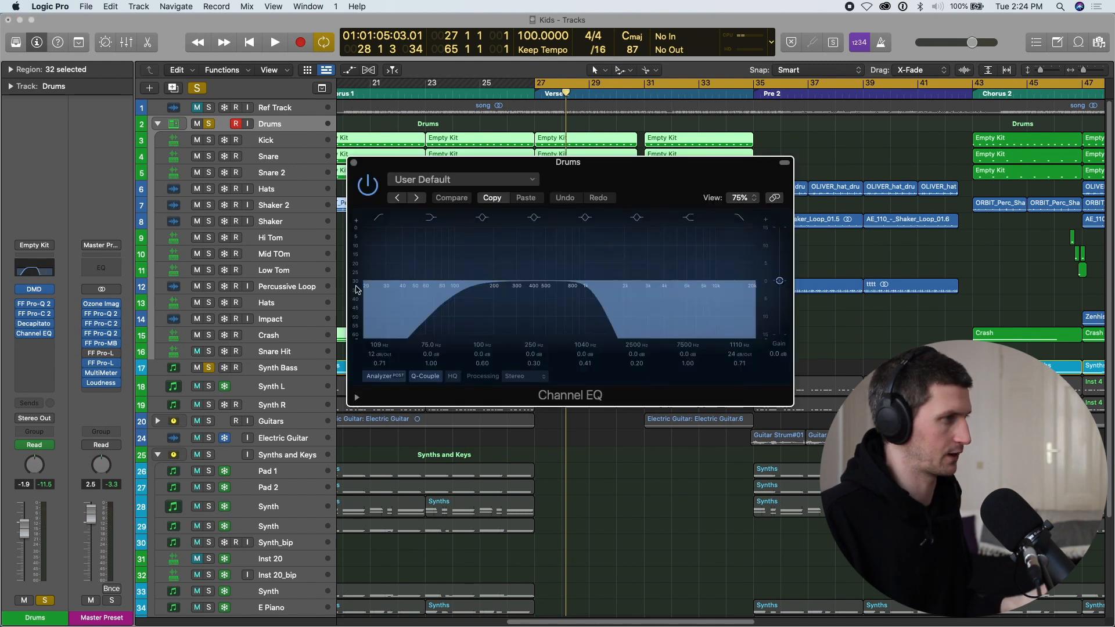
click(354, 164)
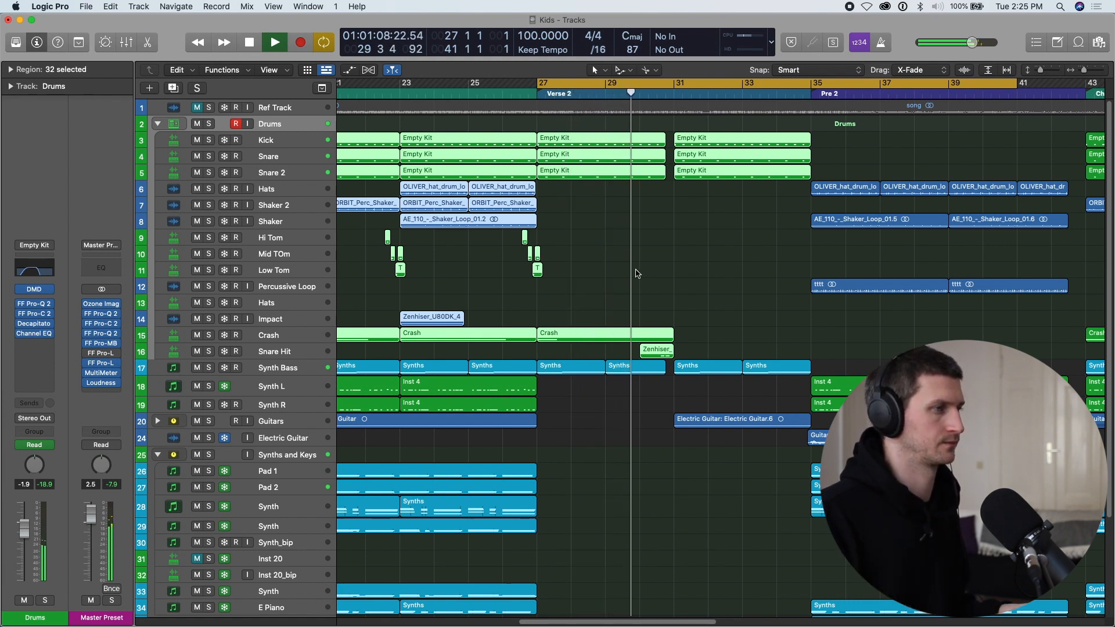
Listen to the full mix through Verse 2 and switch the cycle off.
scroll(632, 271, right, 3)
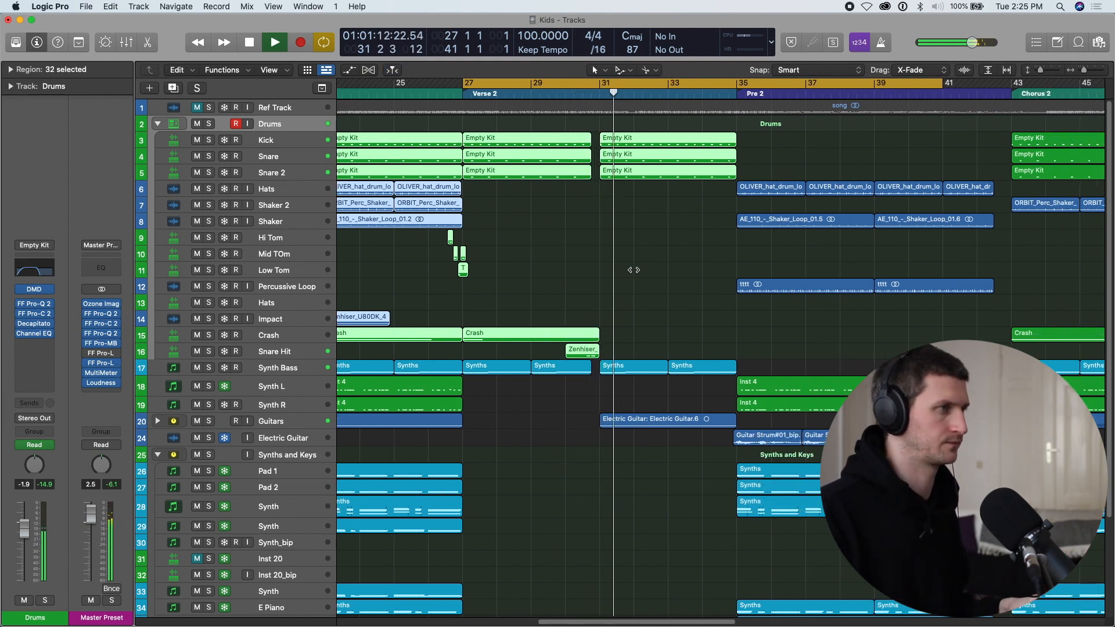
key(super+Left)
key(c)
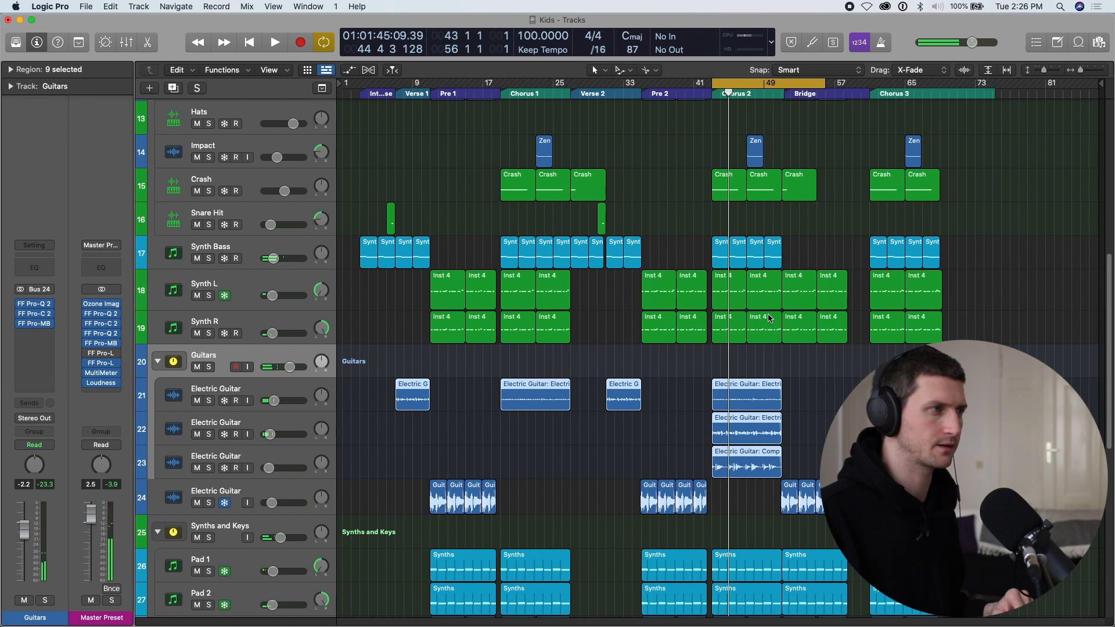
Solo and select only the second Electric Guitar track in the Guitars stack at Chorus 2.
key(super+Right)
key(super+Right)
scroll(760, 314, down, 5)
scroll(720, 316, right, 10)
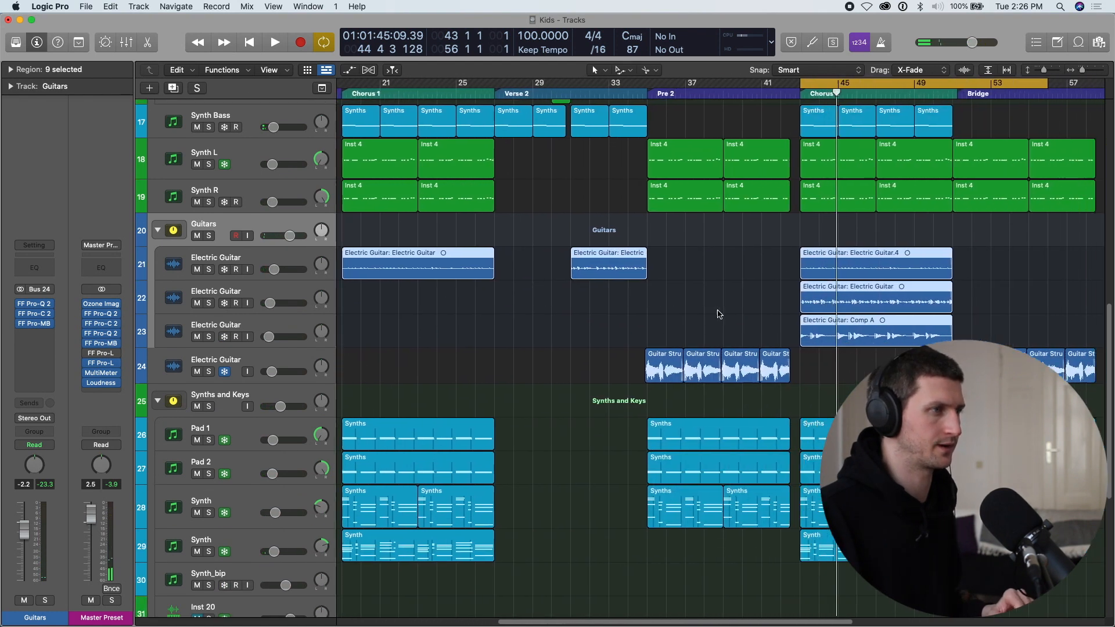
click(209, 303)
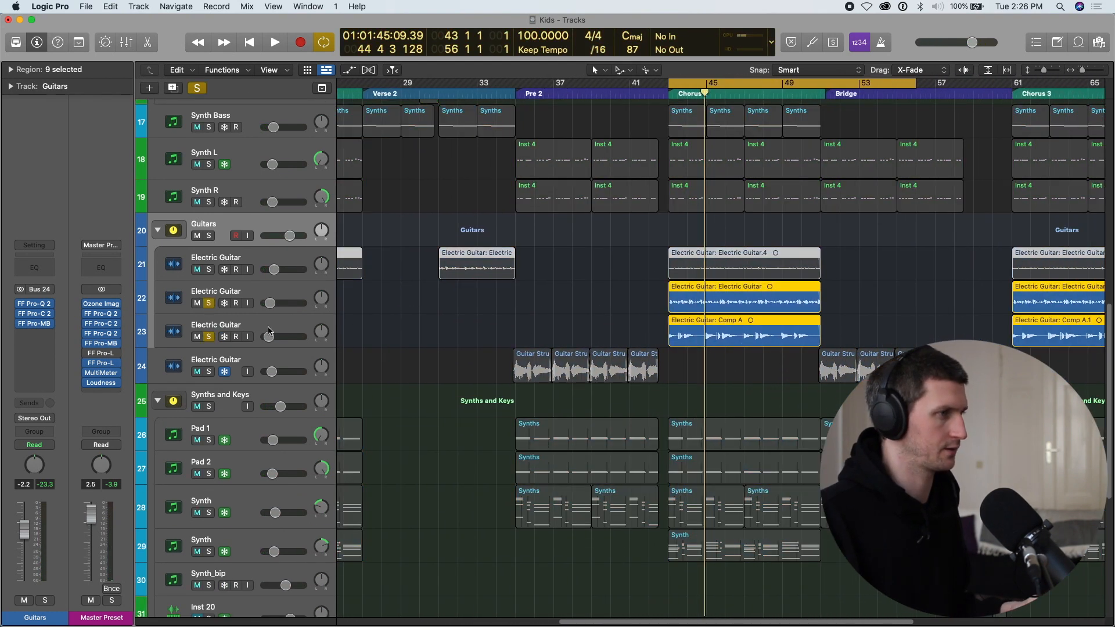
click(212, 336)
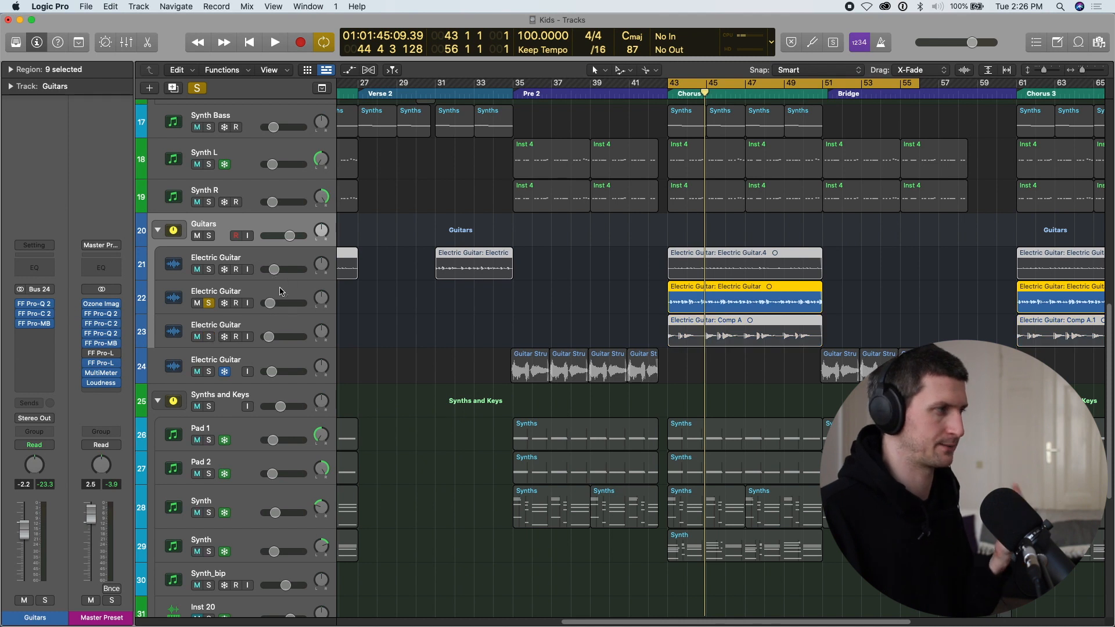
click(280, 290)
Add Synth L and Synth R to the solo and listen to them with the second Electric Guitar in Chorus 2.
drag(210, 165, 210, 202)
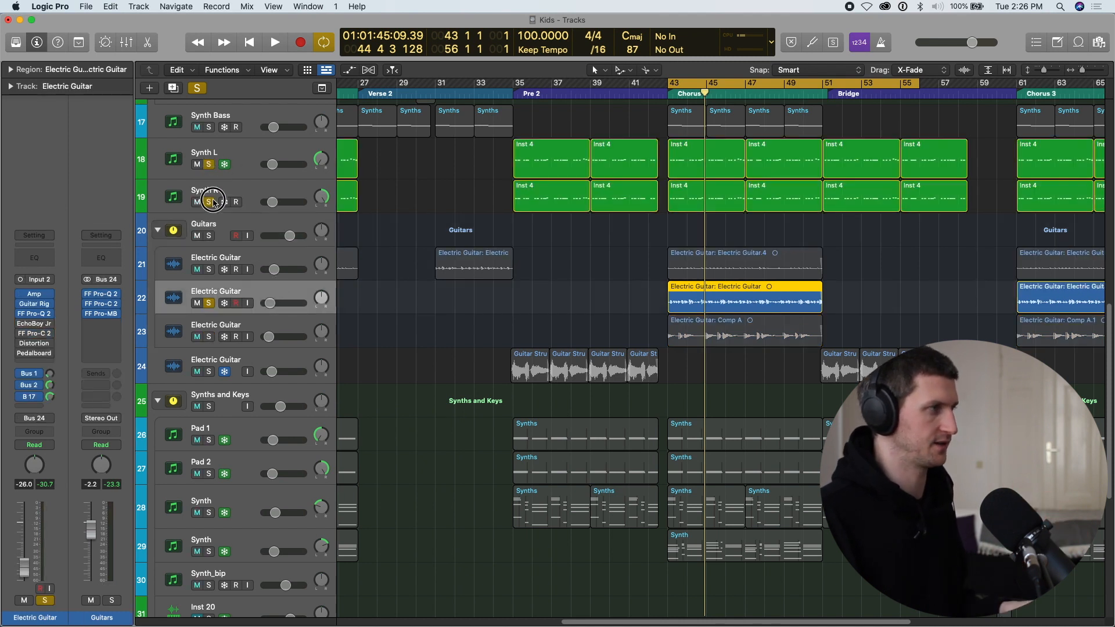
key(space)
scroll(552, 273, up, 5)
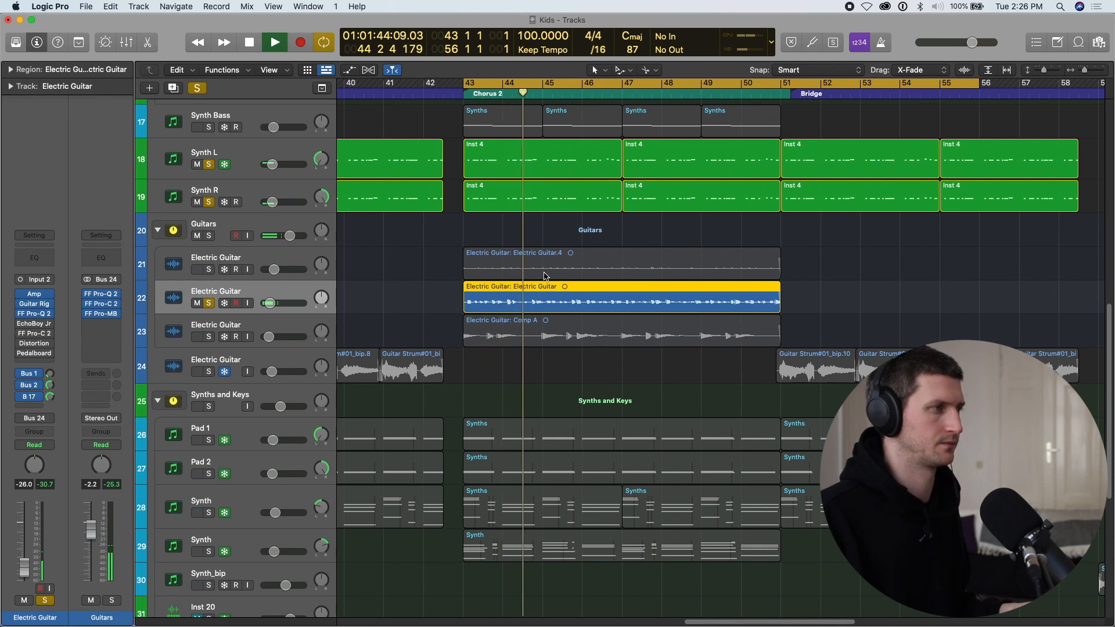
key(space)
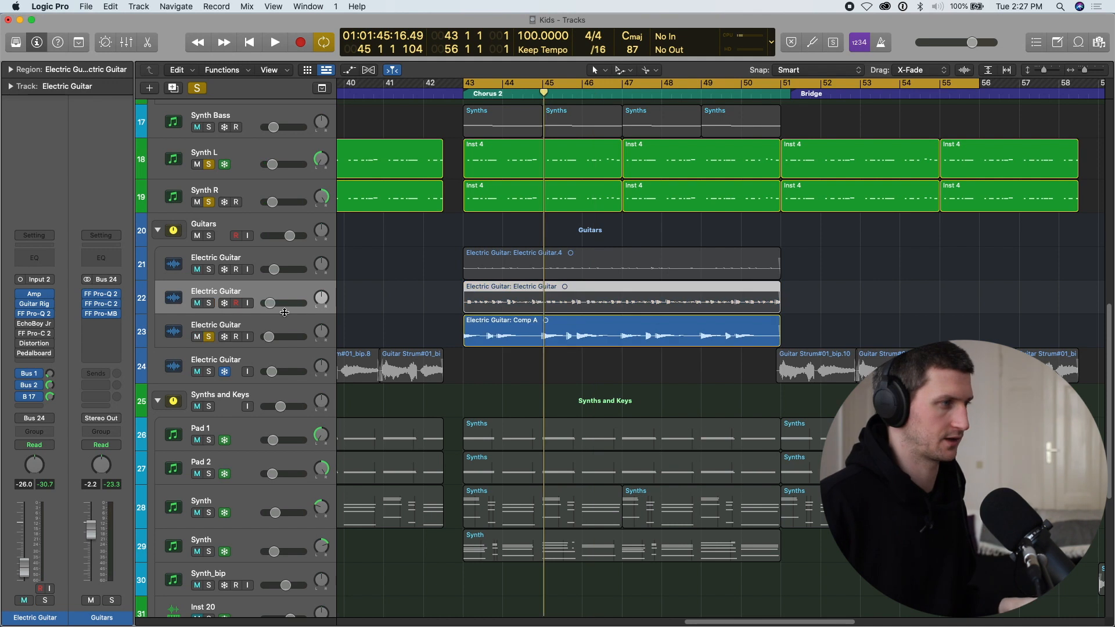
Listen to the third Electric Guitar track's Comp A part in Chorus 2 and open its PanMan plug-in.
key(shift+space)
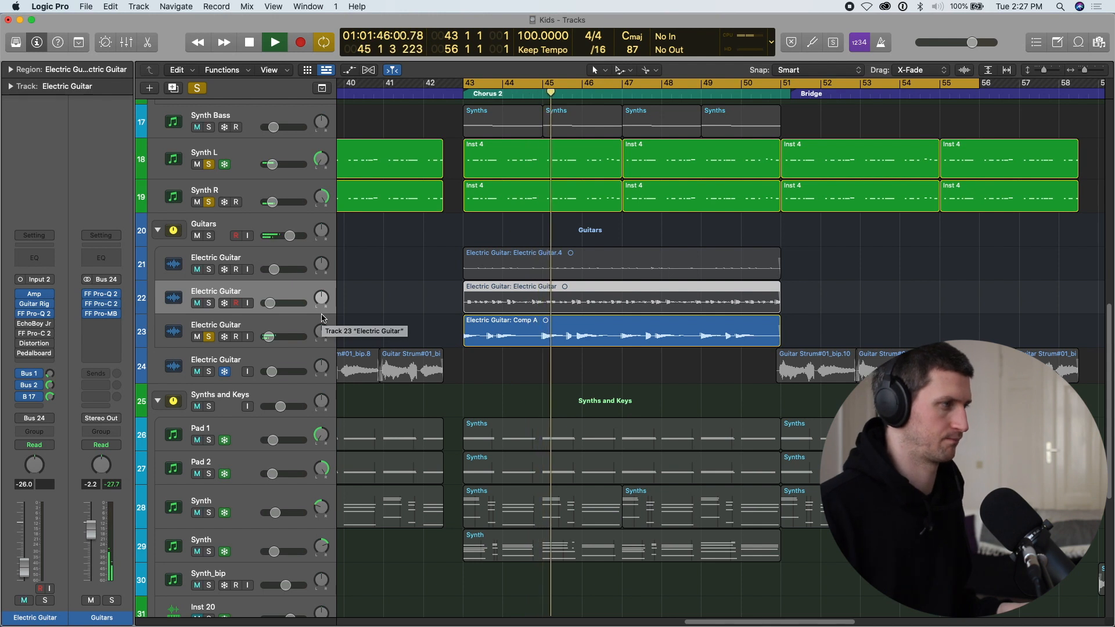
click(307, 329)
key(space)
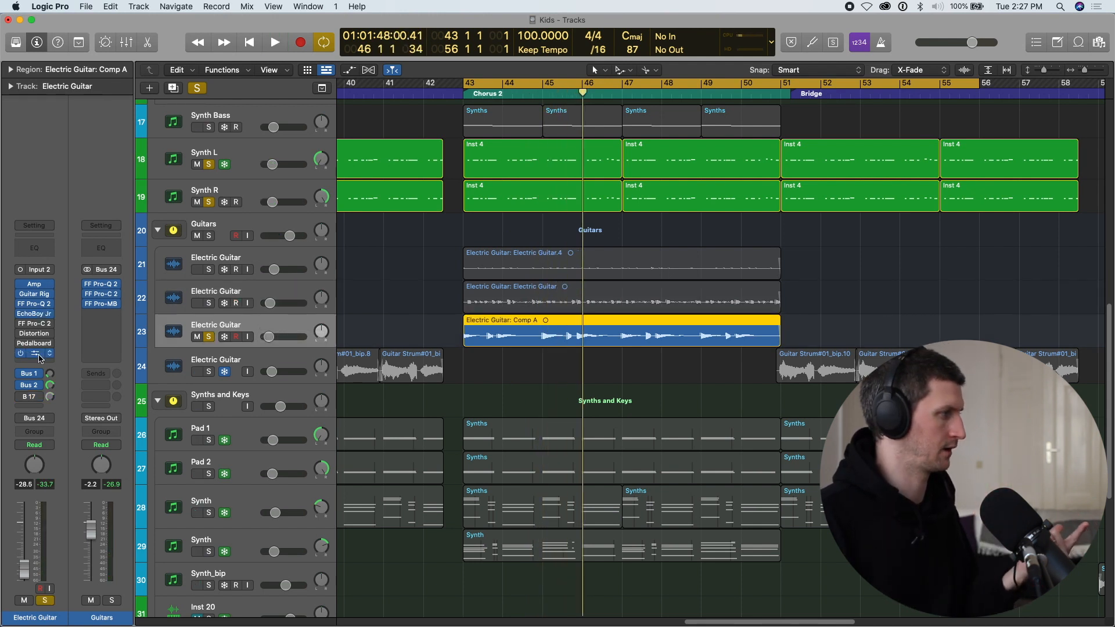
click(37, 354)
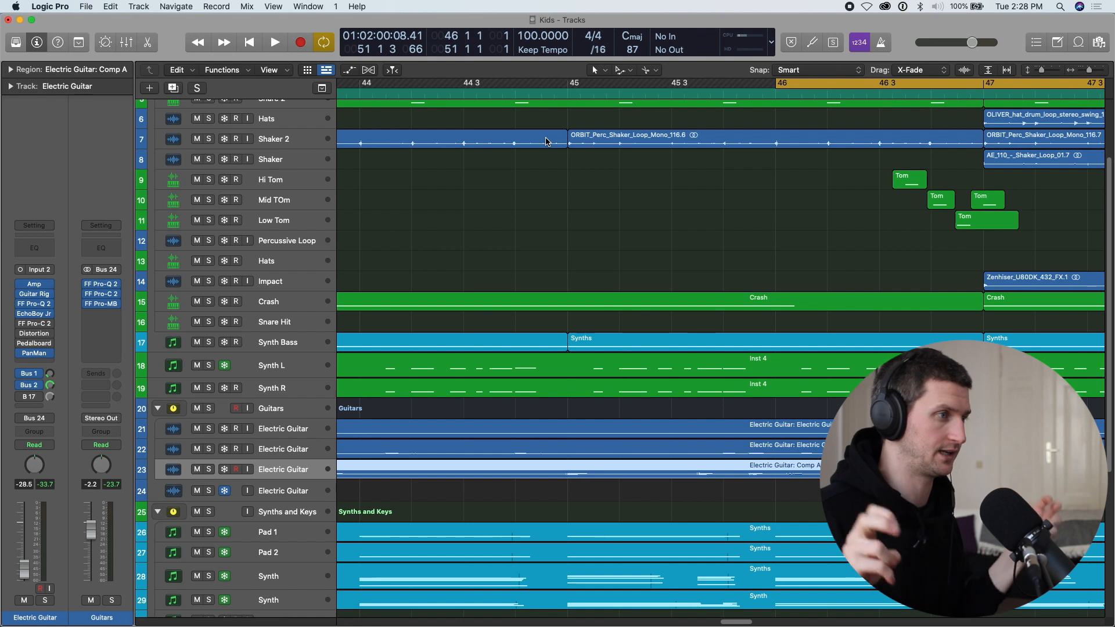
Solo the Hi Tom, Mid Tom and Low Tom tracks and play the fill leading into bar 47 of Chorus 2.
scroll(546, 141, right, 2)
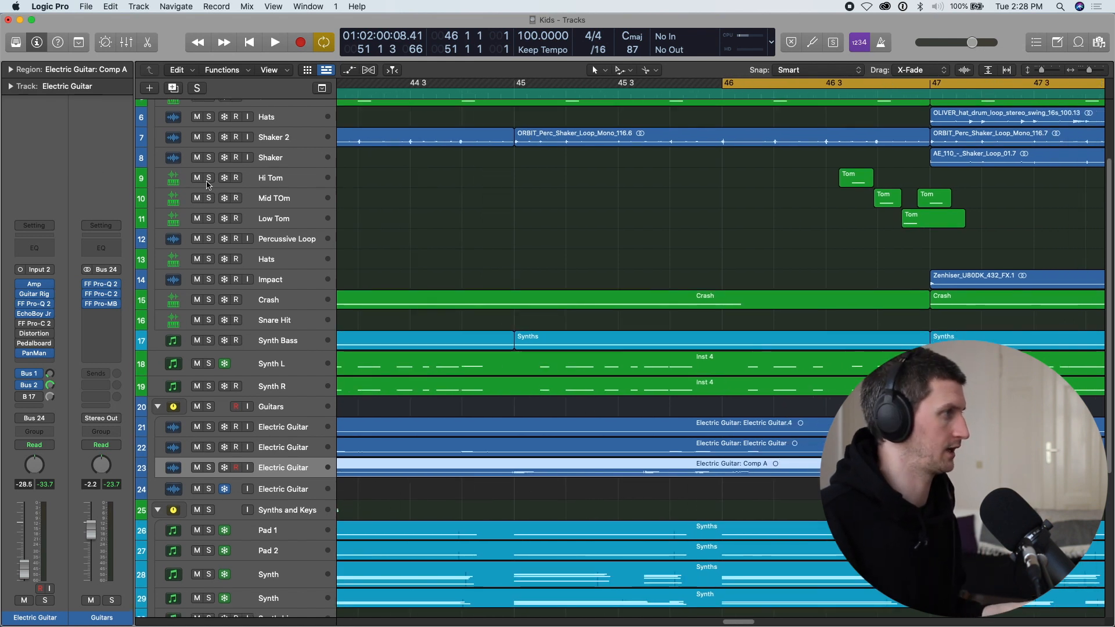
drag(208, 177, 216, 218)
key(space)
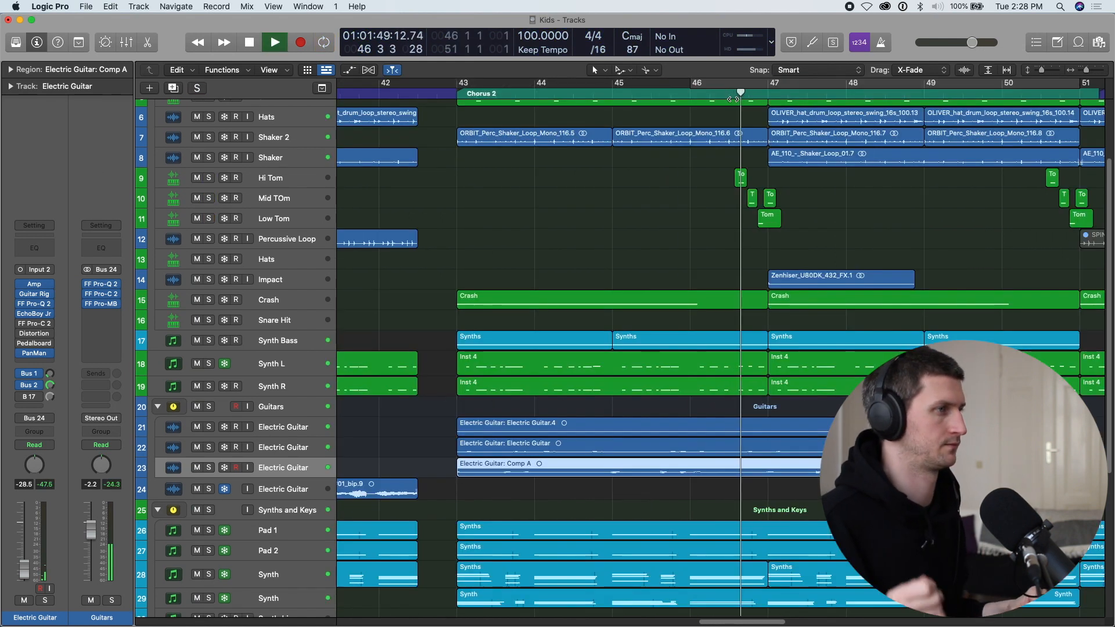
key(super+Left)
scroll(733, 99, right, 5)
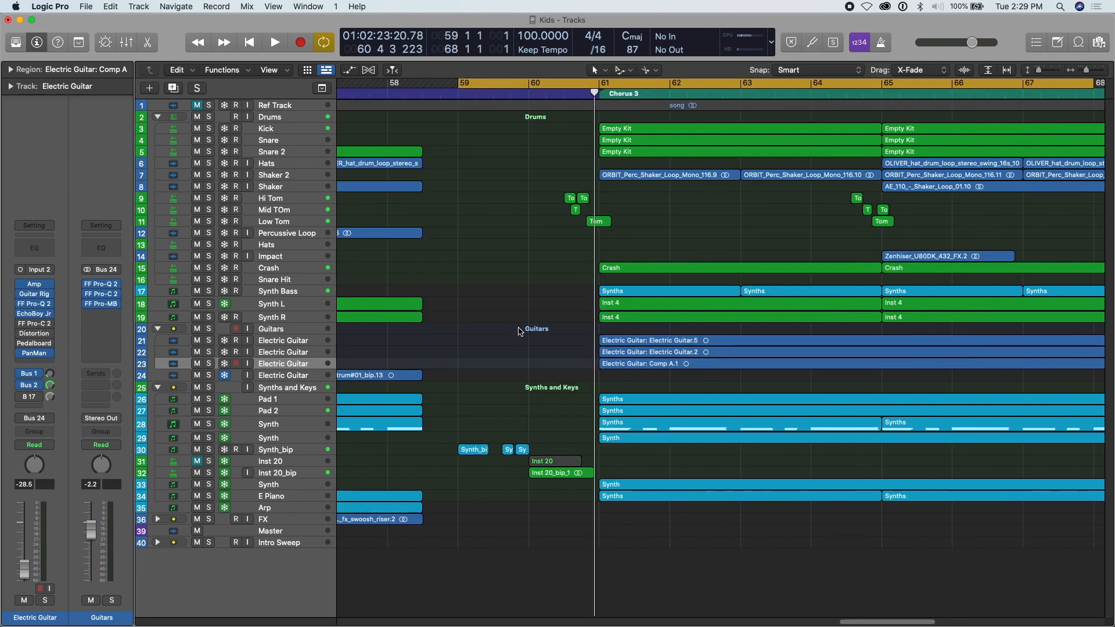
Solo the Synth_bip and Inst 20_bip tracks and listen to their regions from bar 59, leading into Chorus 3.
scroll(517, 348, up, 3)
scroll(516, 349, down, 5)
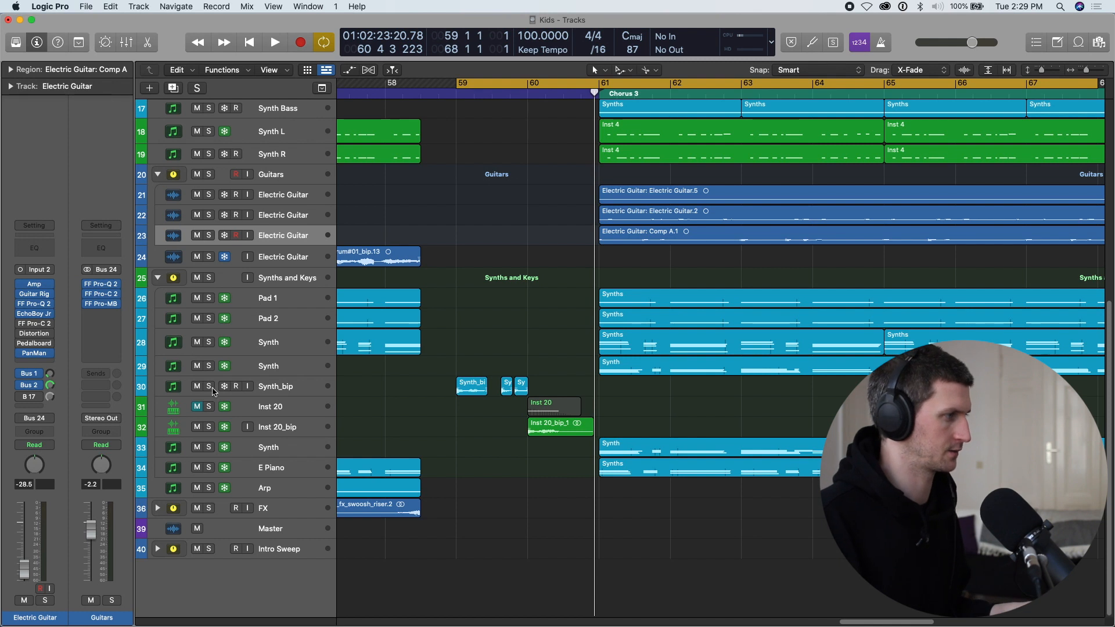
click(208, 387)
key(space)
scroll(440, 382, up, 4)
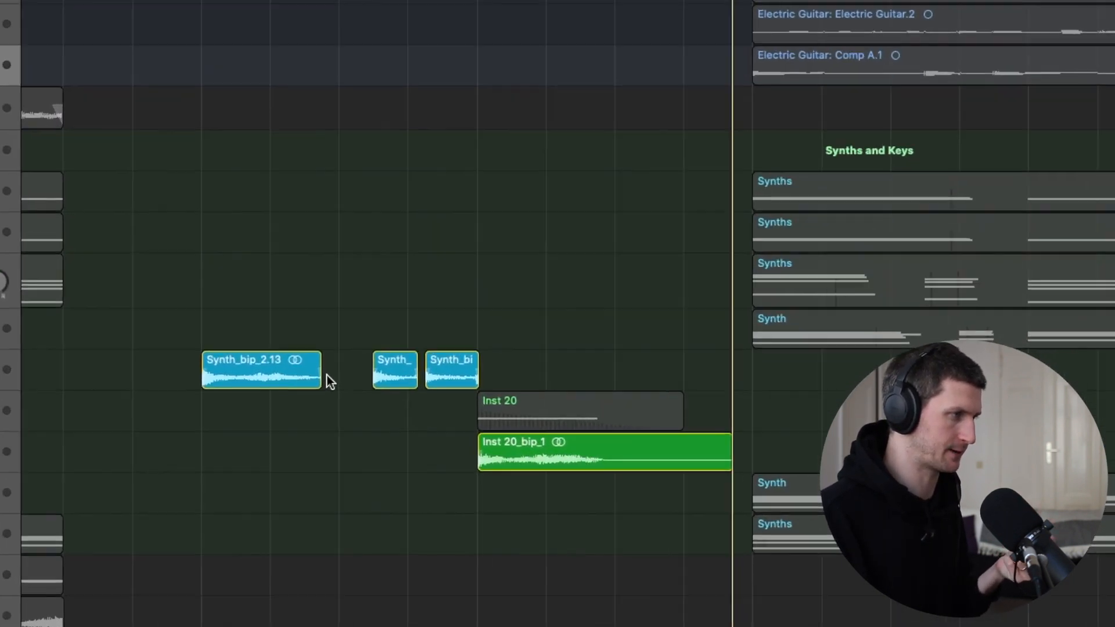
key(space)
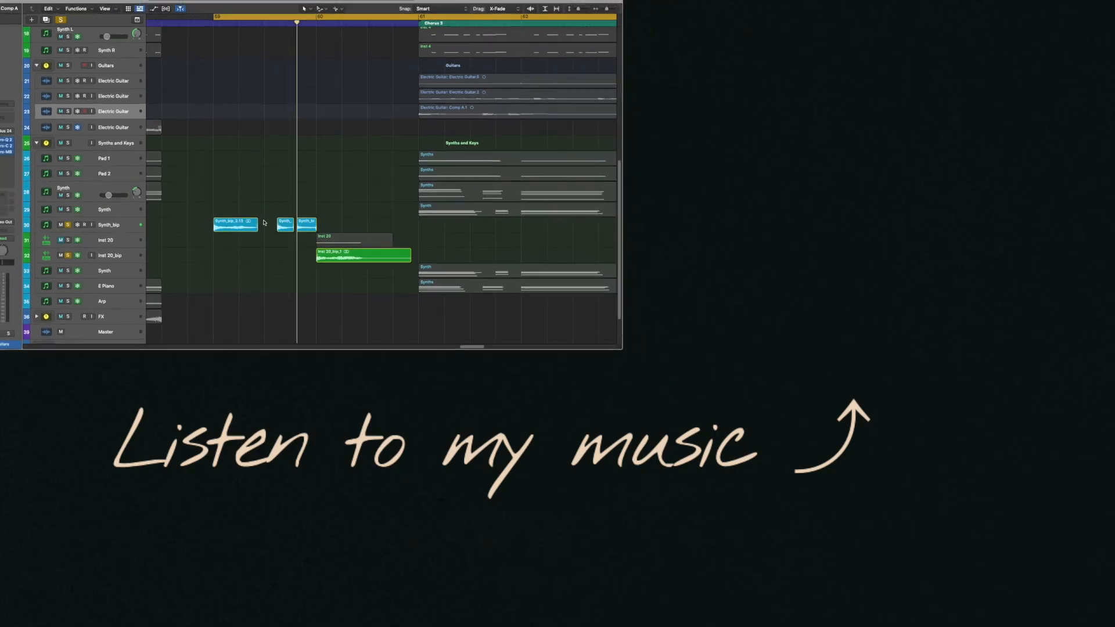